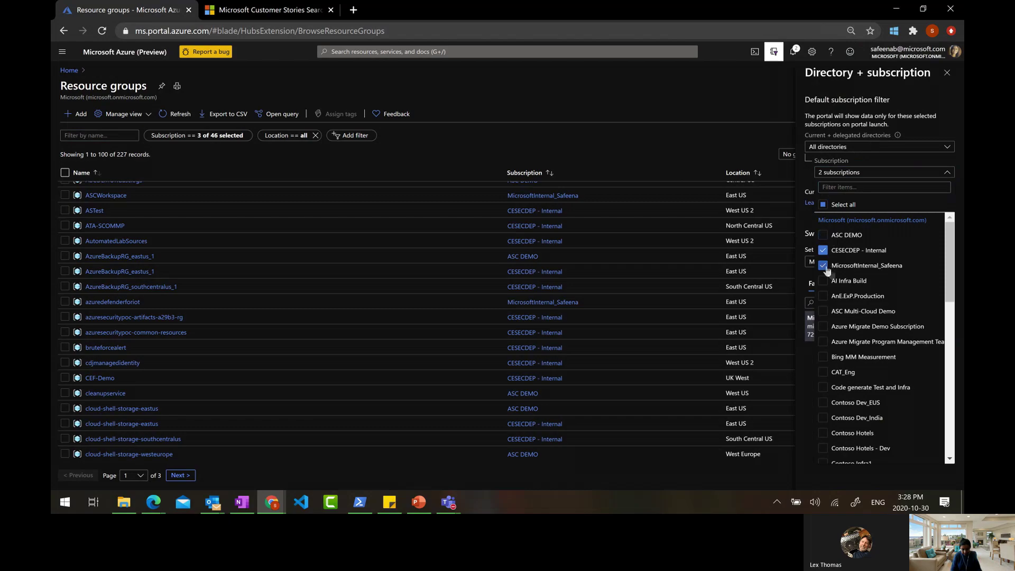
# Drop CESECDEP - Internal from the subscription filter, then add a resource to the RSSTrigger resource group
pyautogui.click(823, 250)
pyautogui.click(688, 87)
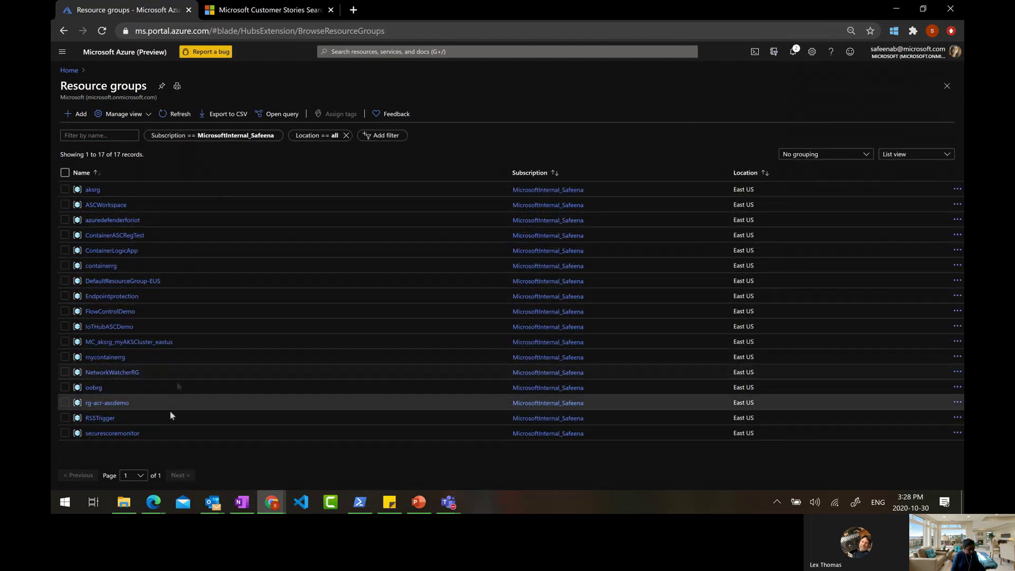
pyautogui.click(103, 418)
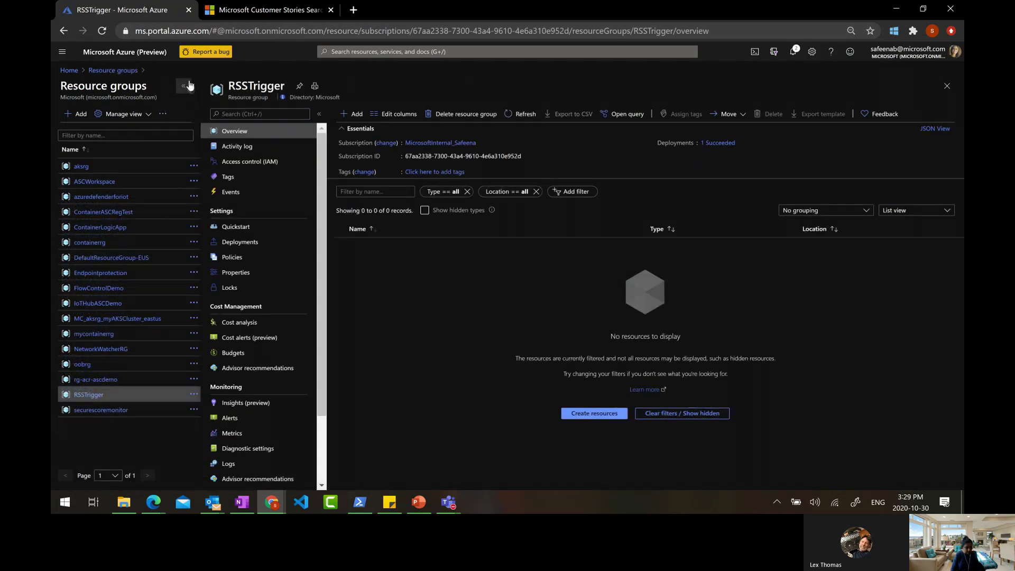
pyautogui.click(183, 86)
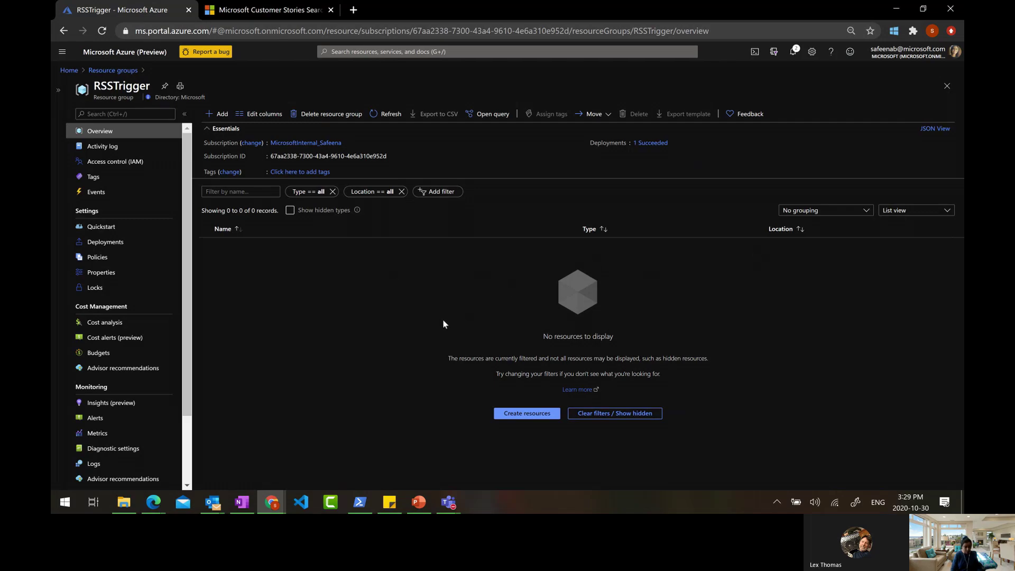
pyautogui.click(230, 118)
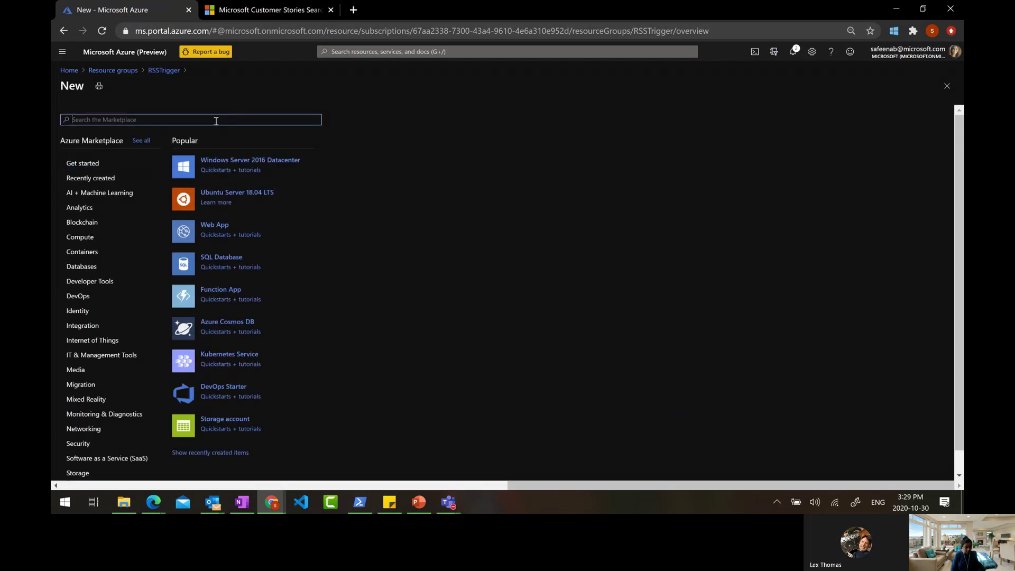
# Find Logic App in the Marketplace by searching 'logi' and start creating it
pyautogui.write('logic app')
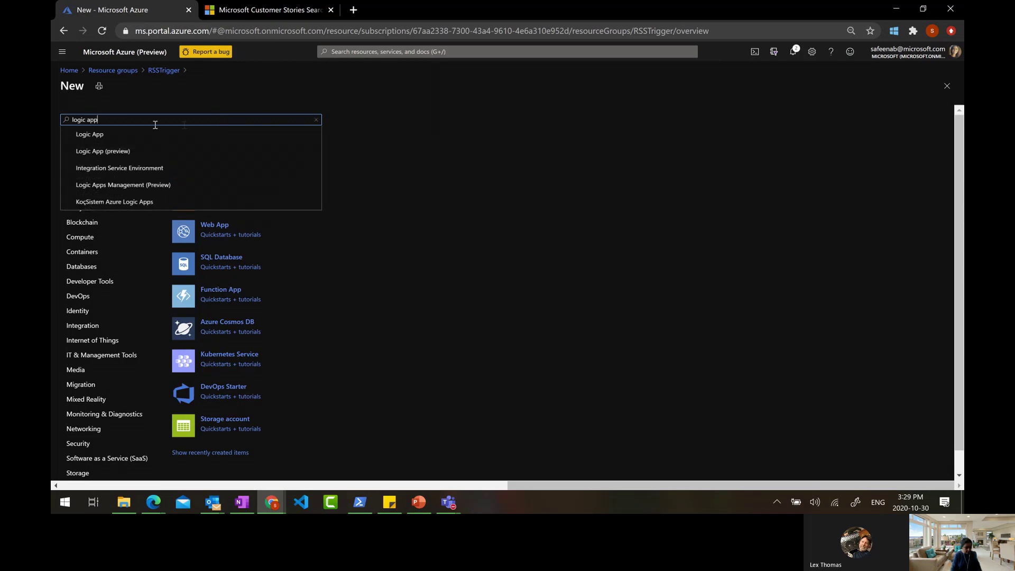
pyautogui.click(143, 134)
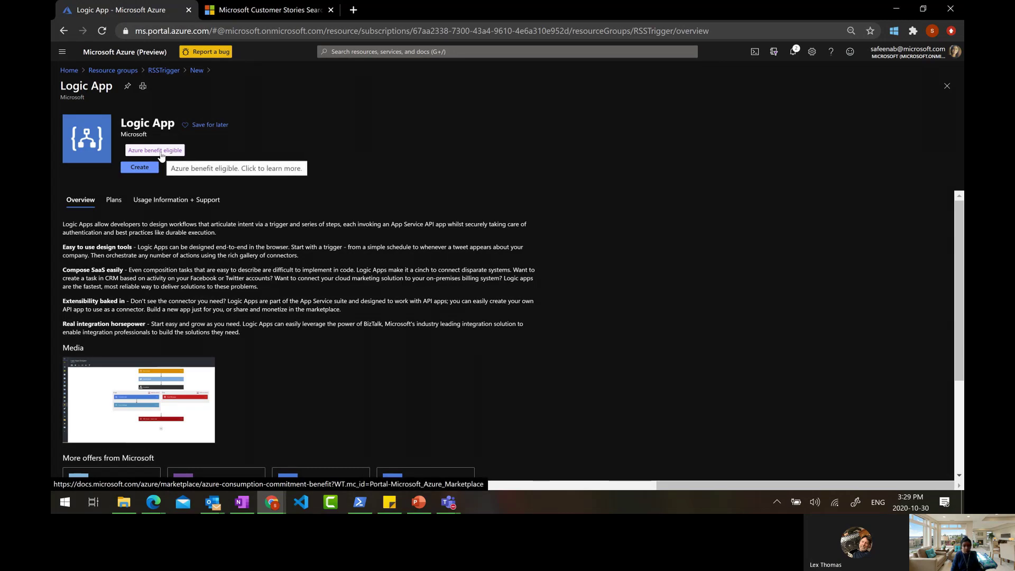
pyautogui.click(139, 168)
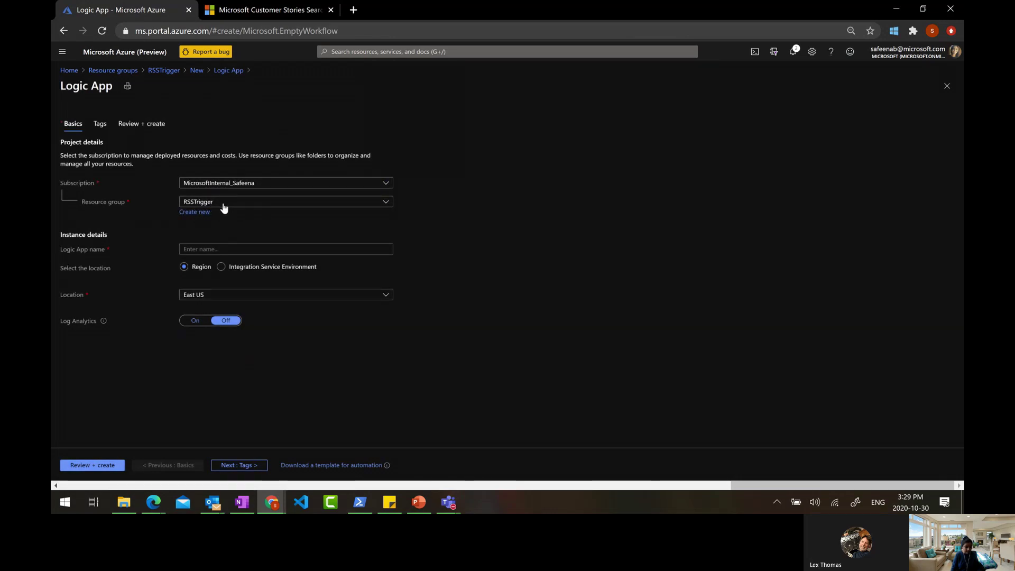
# Name the Logic App RSSTriggerDemo, keep the Region location, and leave Log Analytics off
pyautogui.click(209, 249)
pyautogui.write('RSSTriggerDemo')
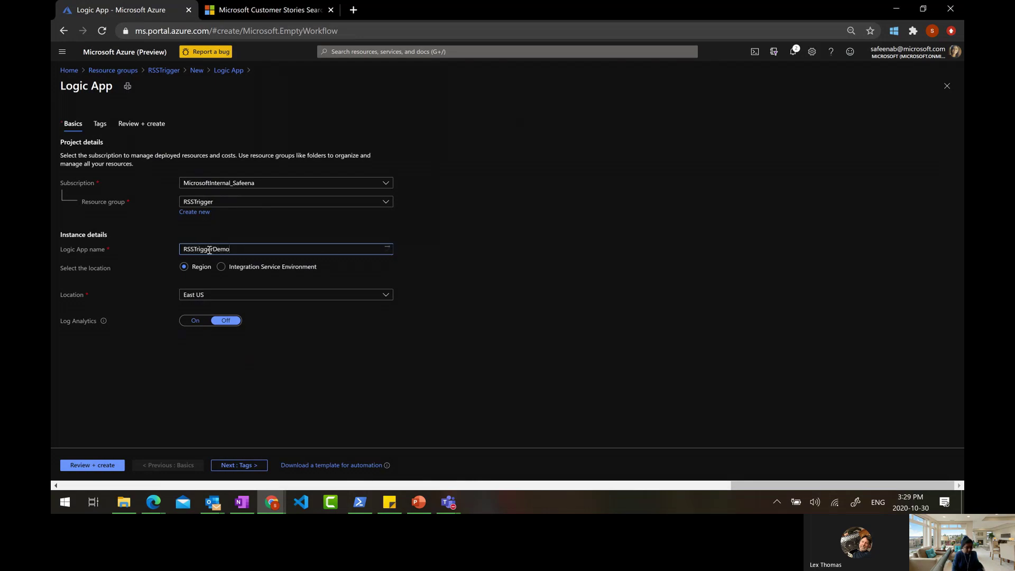
pyautogui.click(245, 271)
pyautogui.click(201, 270)
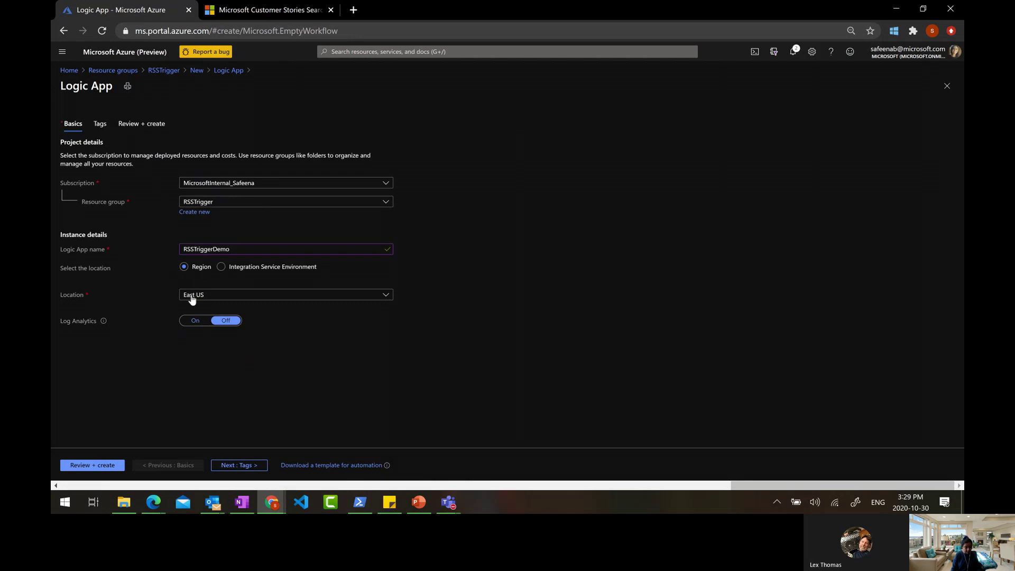
pyautogui.click(189, 323)
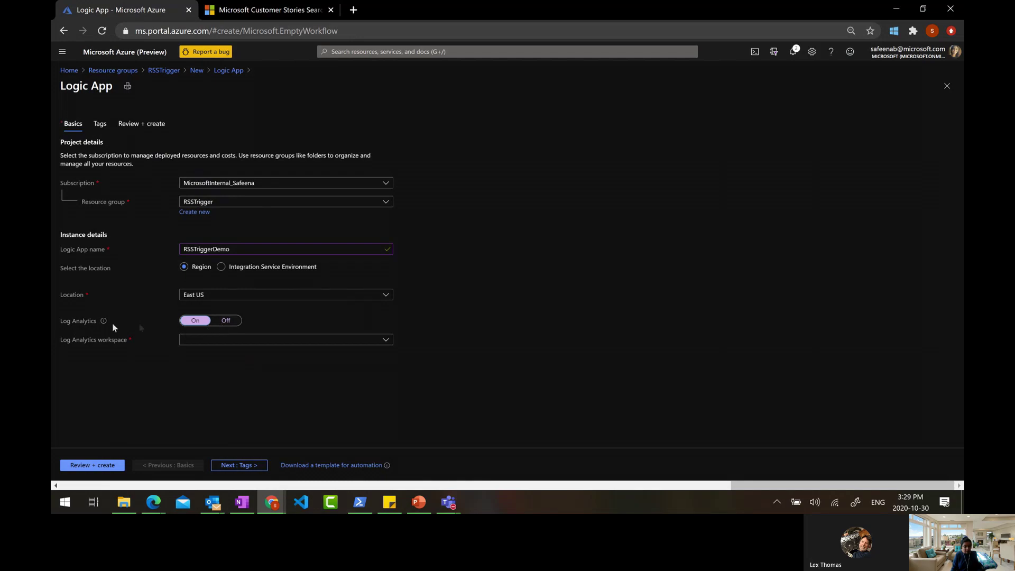
pyautogui.moveTo(105, 328)
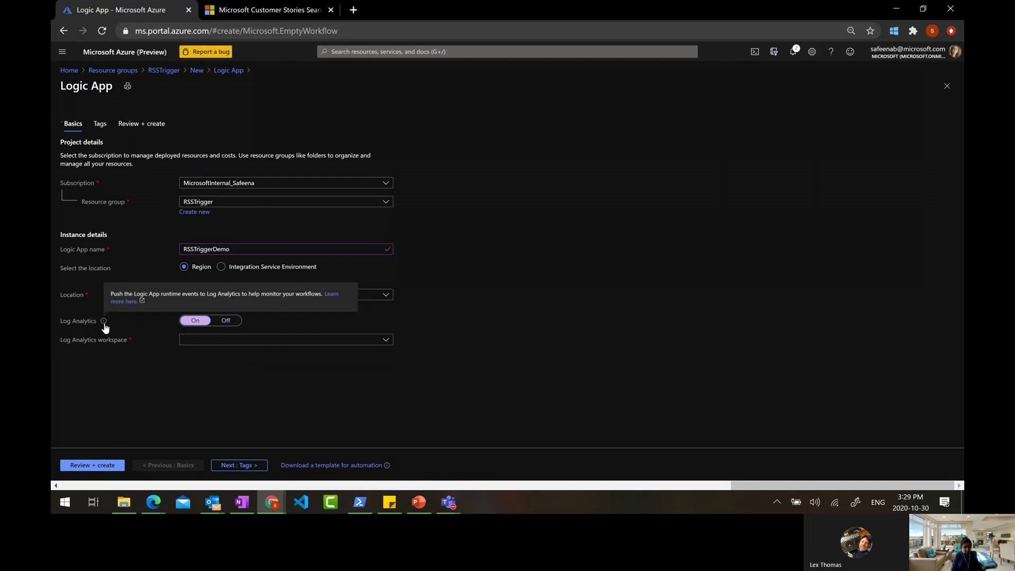
pyautogui.click(222, 325)
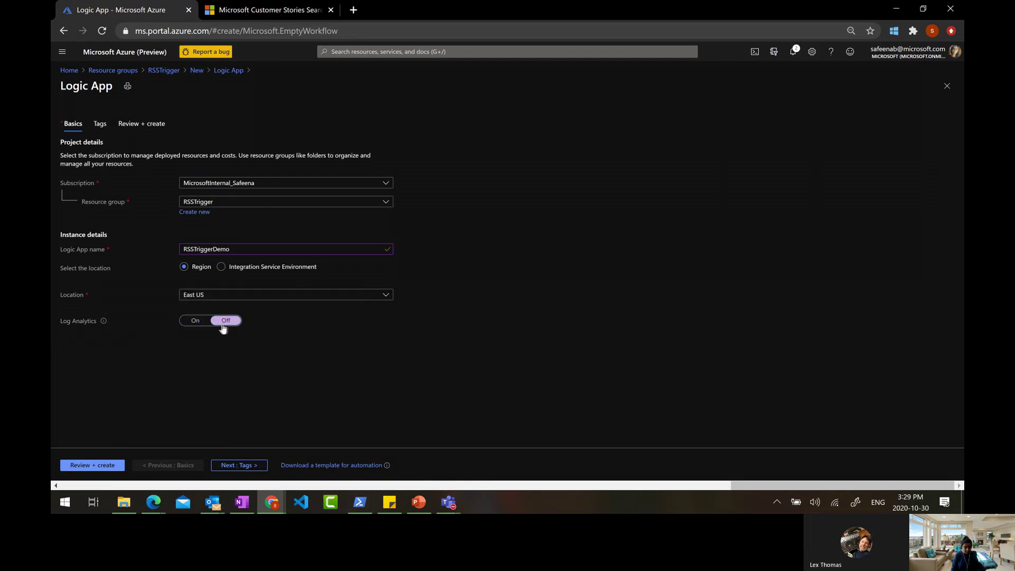
# Review and create the Logic App, then go to the deployed resource
pyautogui.click(103, 466)
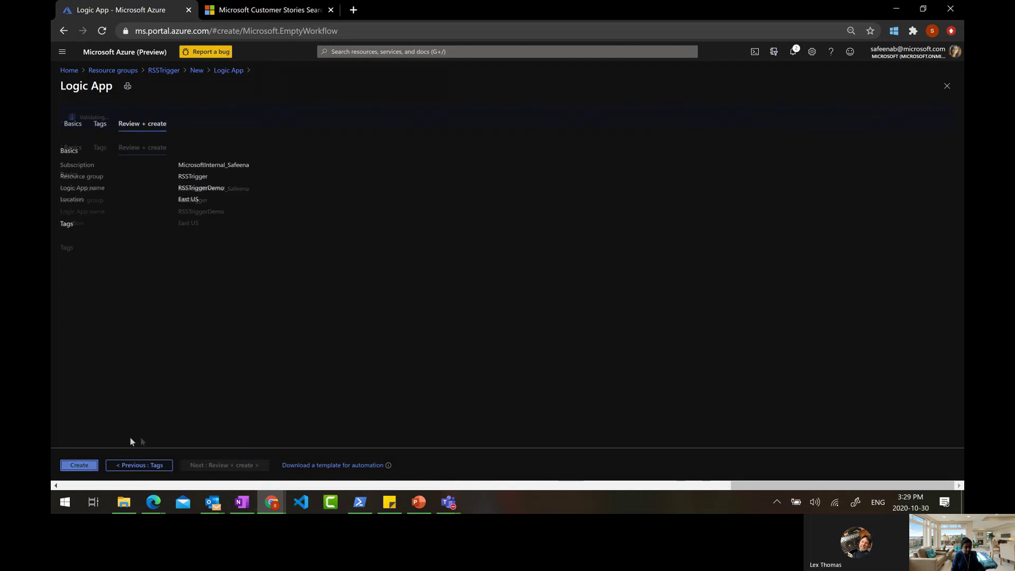
pyautogui.click(80, 465)
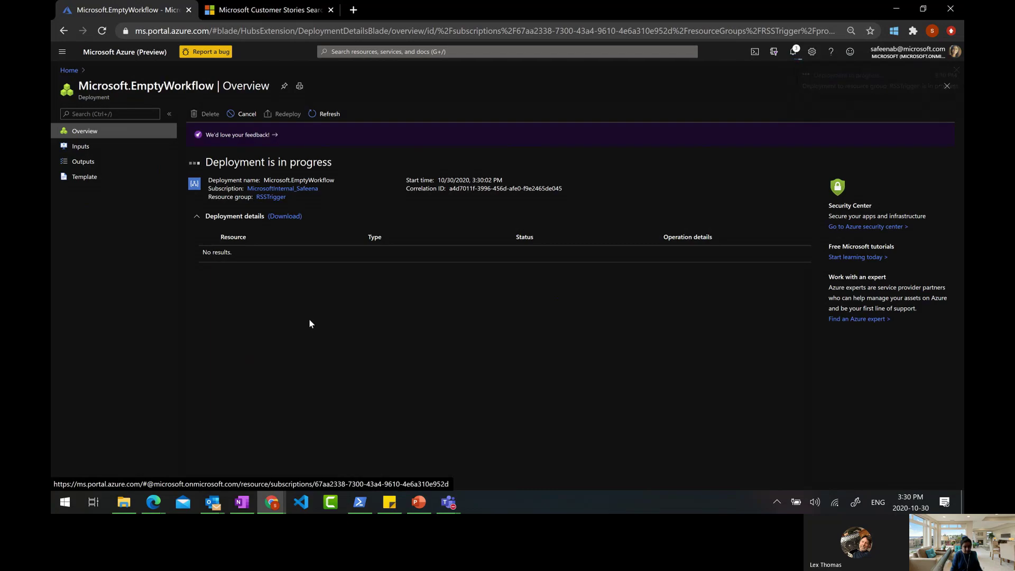
pyautogui.click(232, 251)
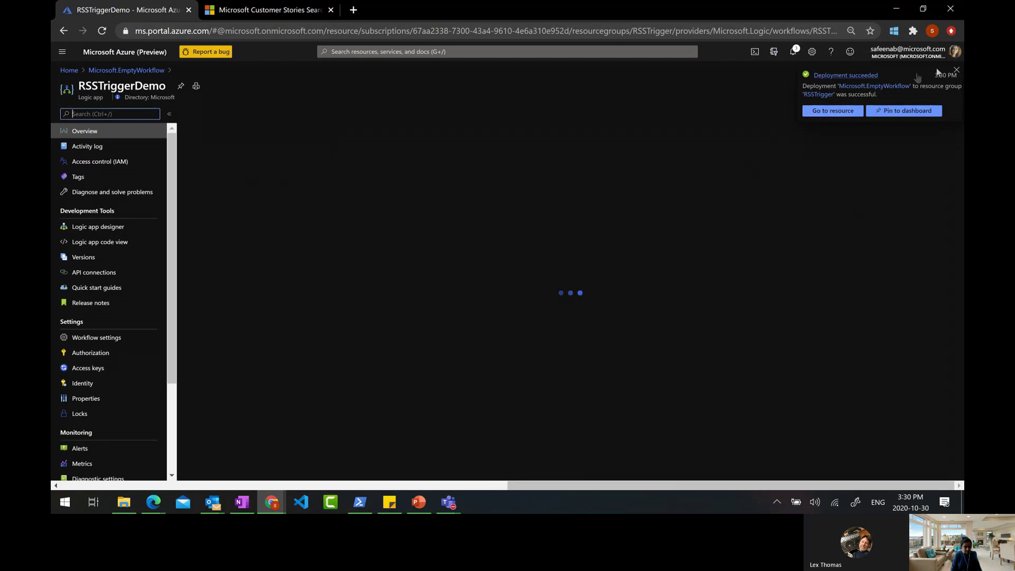
# Dismiss the deployment notification and open RSSTriggerDemo's Logic app designer
pyautogui.click(956, 70)
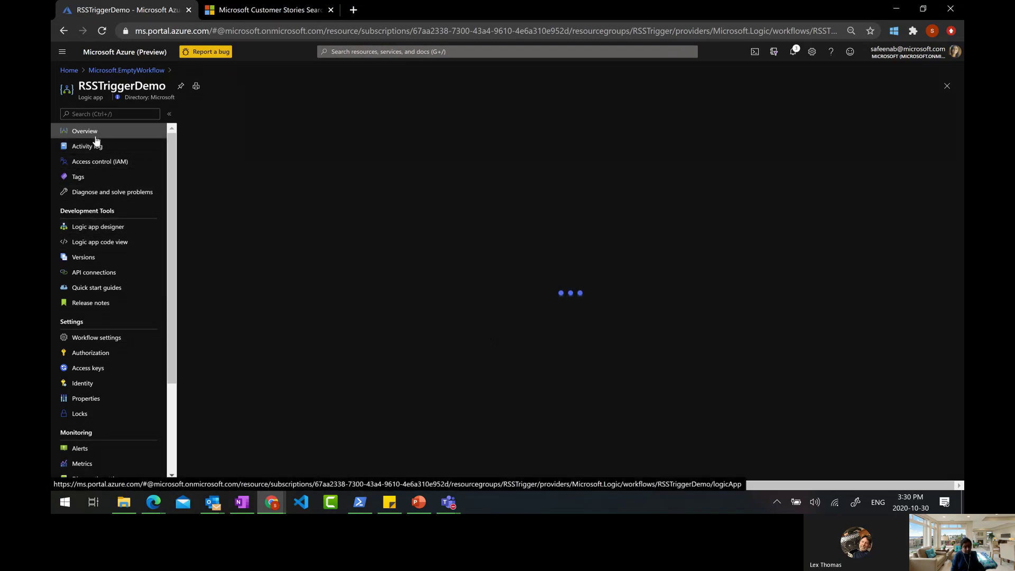
pyautogui.click(100, 227)
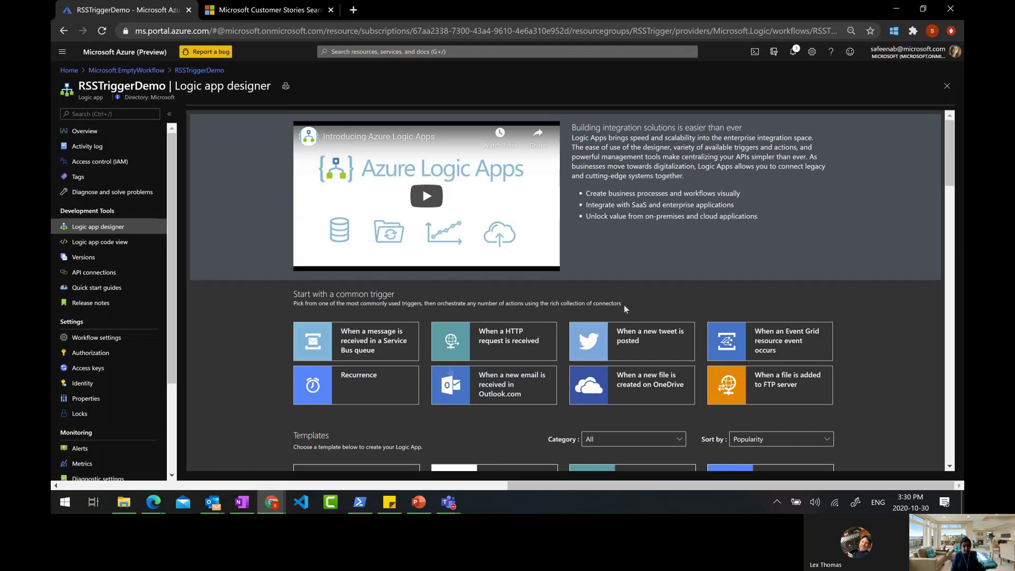
# Browse templates by the Security category and Popularity sort, then start from the Blank Logic App
pyautogui.scroll(-2, 728, 270)
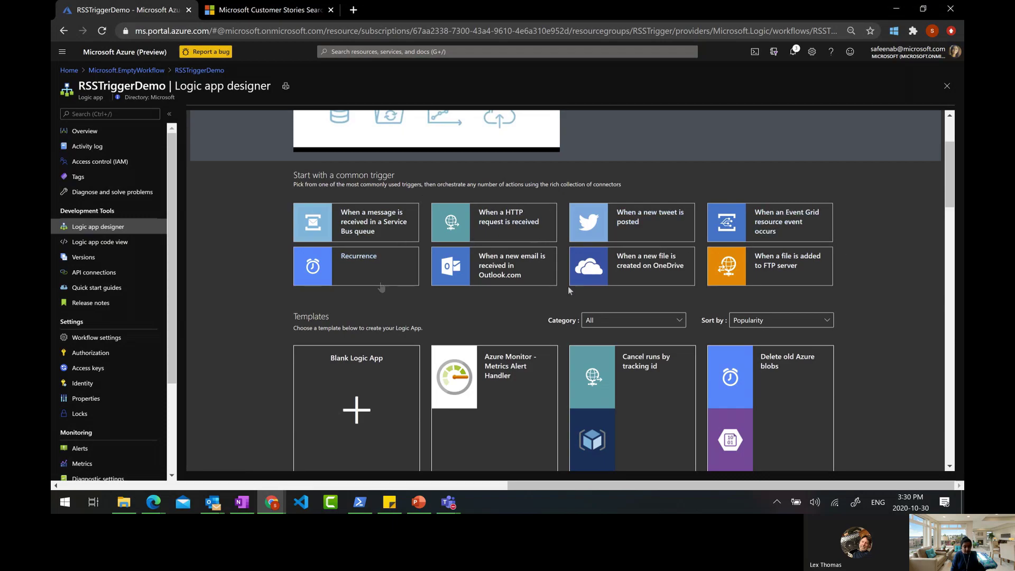
pyautogui.scroll(-2, 738, 274)
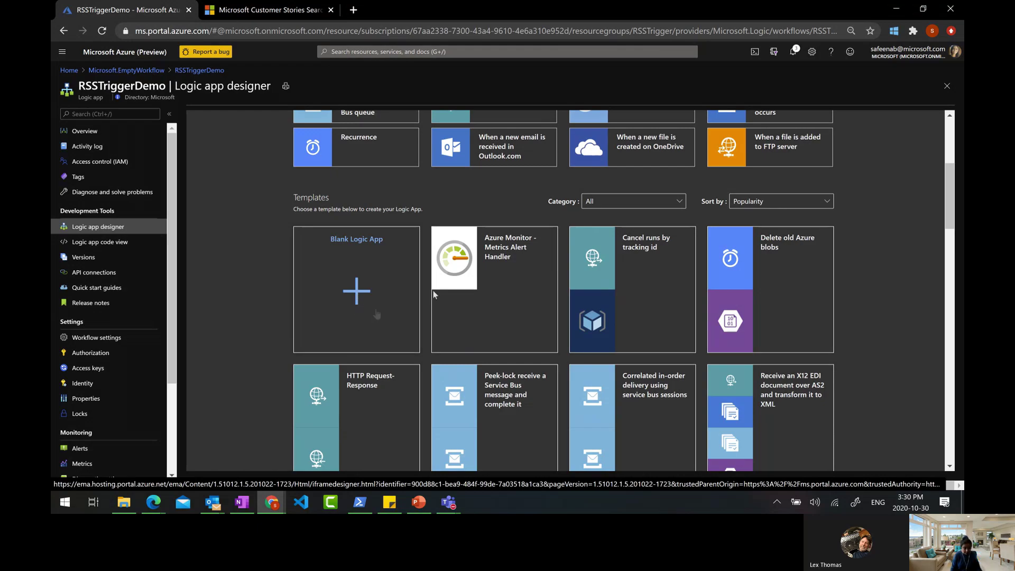
pyautogui.click(624, 202)
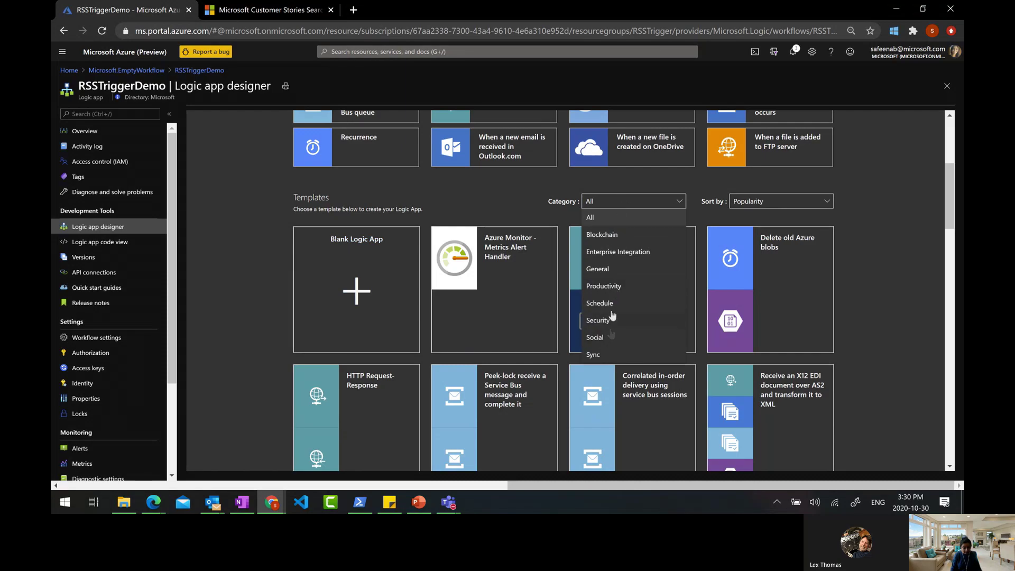
pyautogui.scroll(-1, 617, 315)
pyautogui.scroll(1, 619, 261)
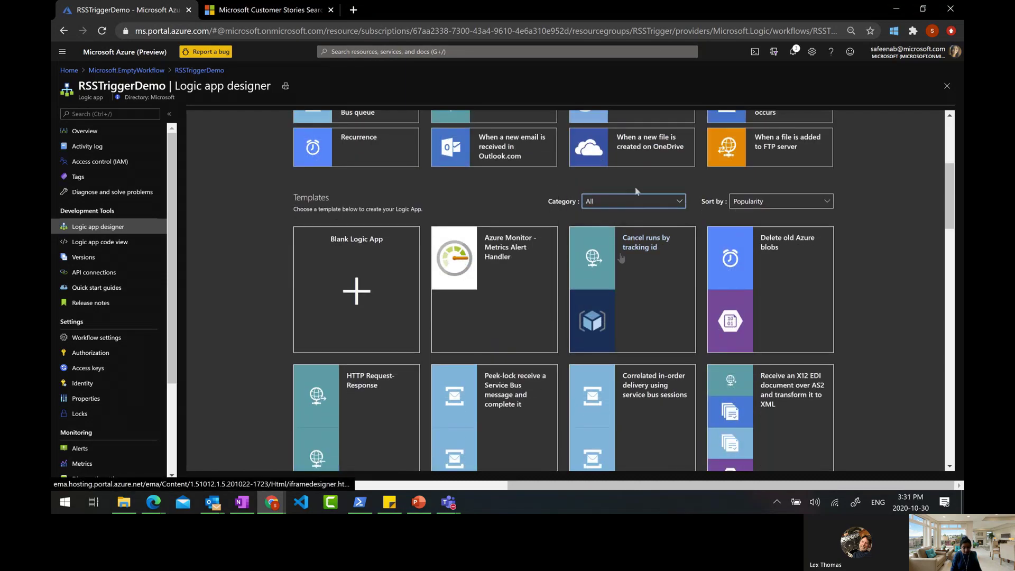
pyautogui.click(636, 202)
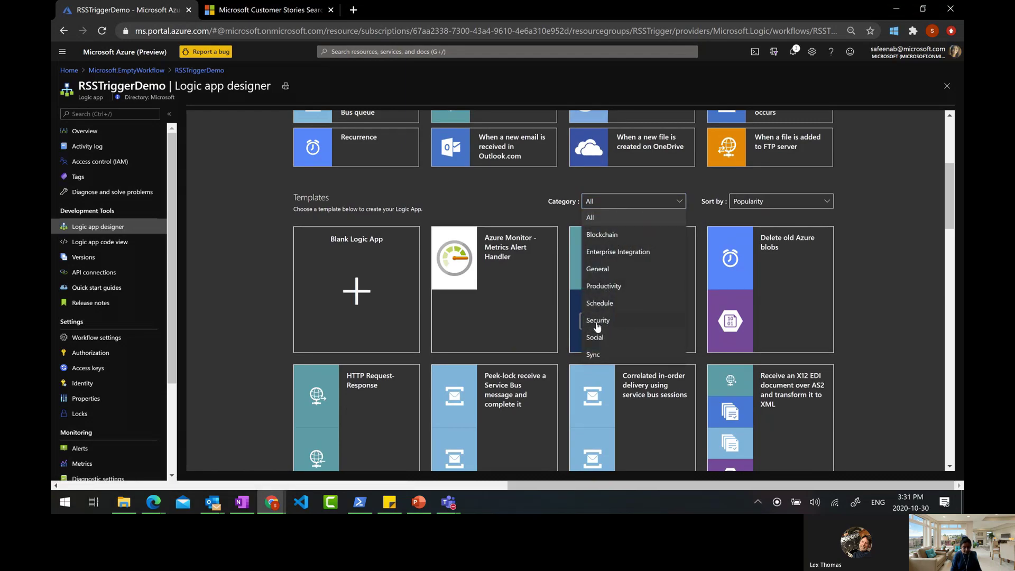
pyautogui.click(597, 320)
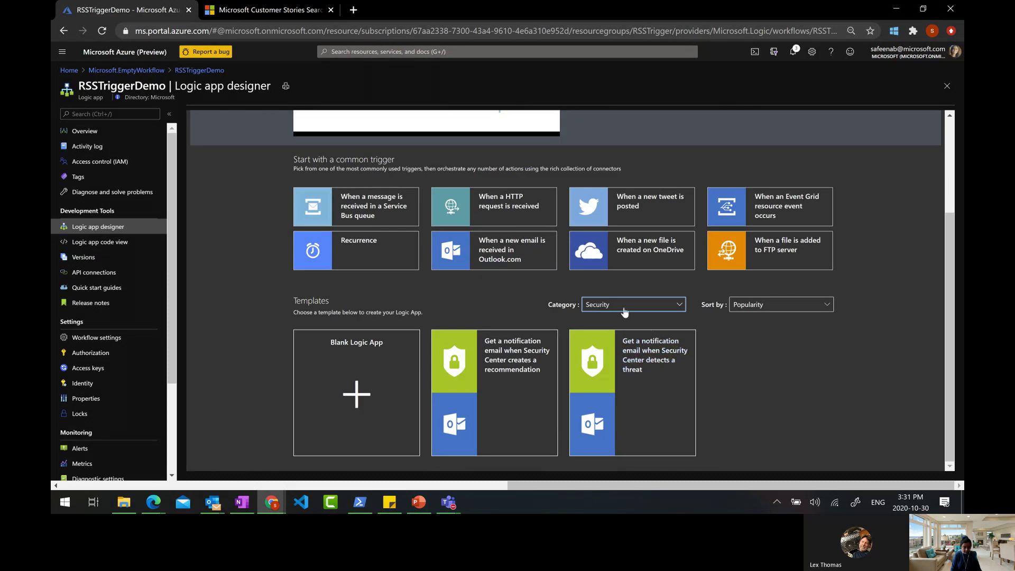
pyautogui.click(771, 311)
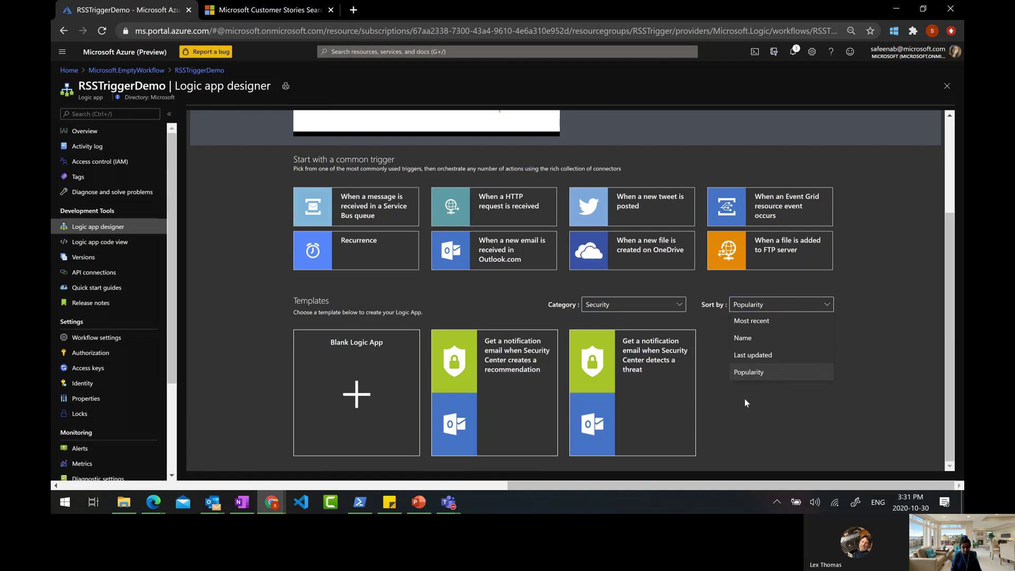
pyautogui.click(744, 398)
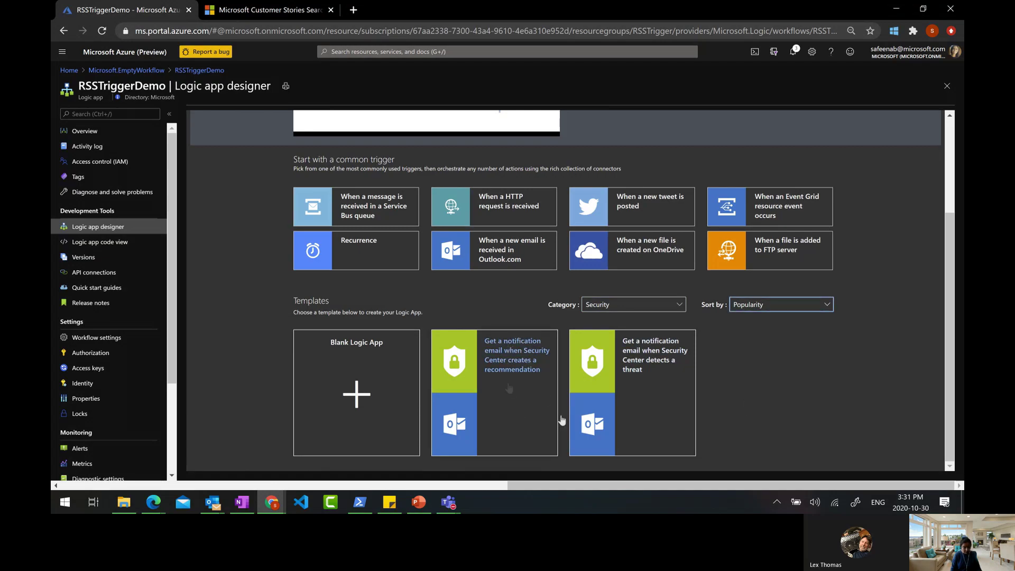
pyautogui.click(359, 404)
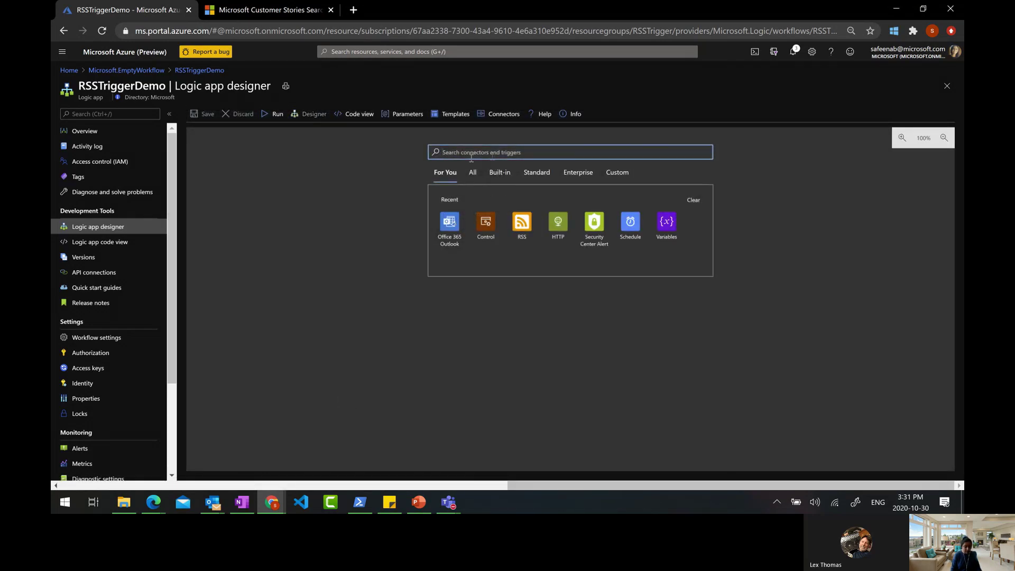
# Preview the RSS connector's triggers, then return and expand the full list of all connectors
pyautogui.click(520, 224)
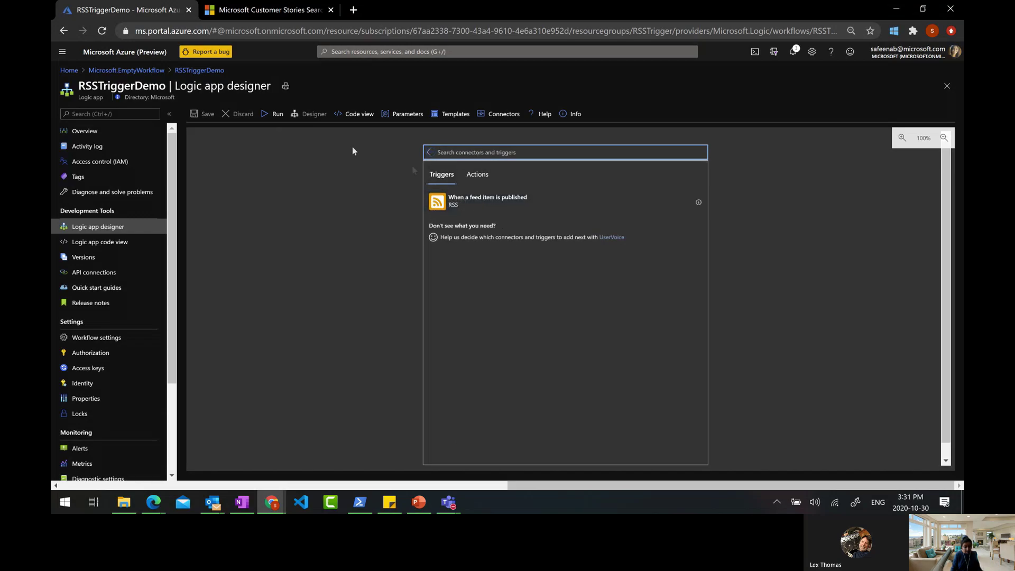
pyautogui.click(428, 157)
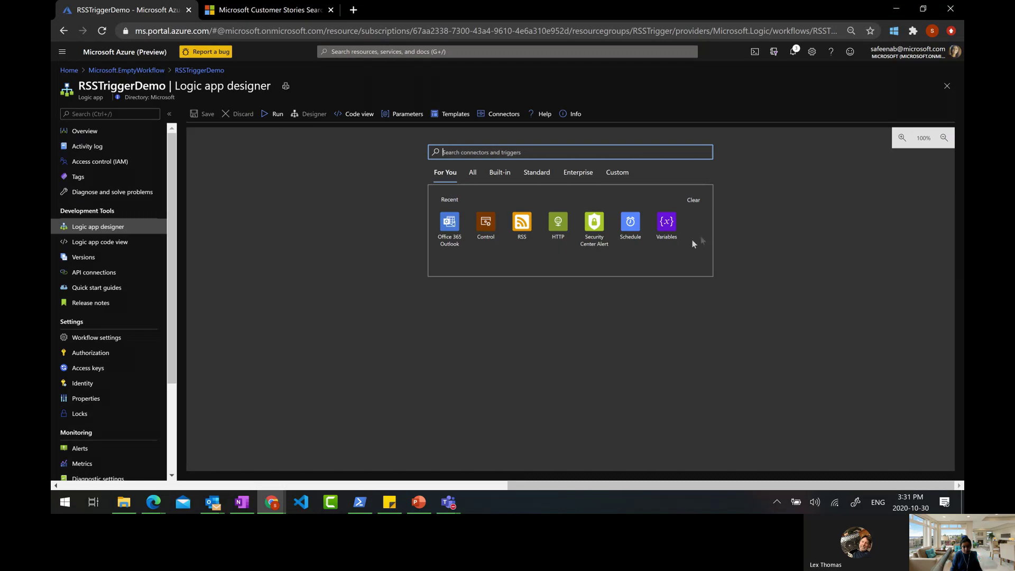
pyautogui.click(472, 175)
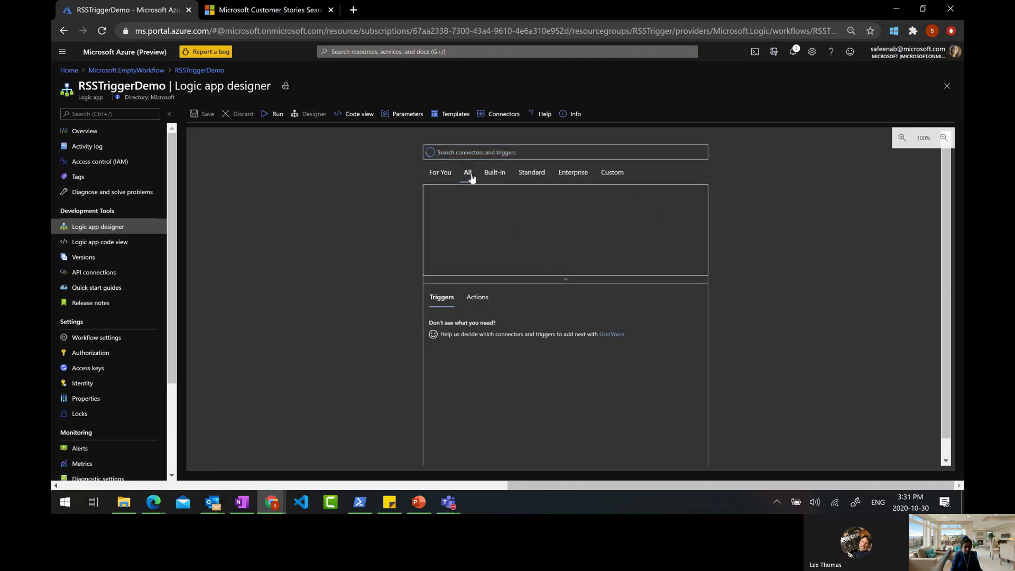
pyautogui.click(564, 280)
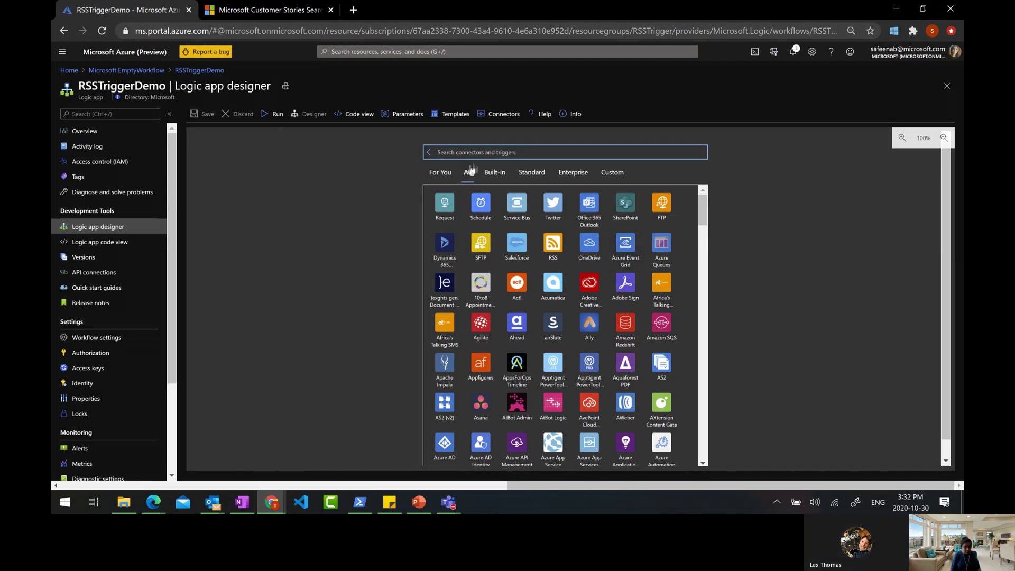
pyautogui.moveTo(711, 202); pyautogui.dragTo(720, 446)
pyautogui.moveTo(709, 382); pyautogui.dragTo(711, 197)
# Browse the Built-in, Standard, Enterprise and Custom connector tabs, then select the RSS connector
pyautogui.click(495, 173)
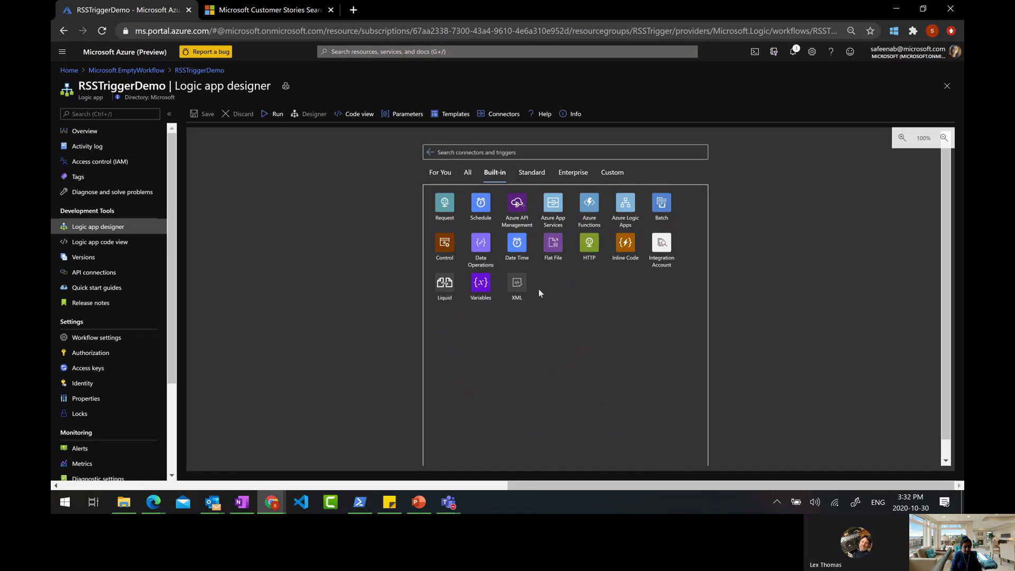
pyautogui.scroll(-1, 585, 393)
pyautogui.click(529, 155)
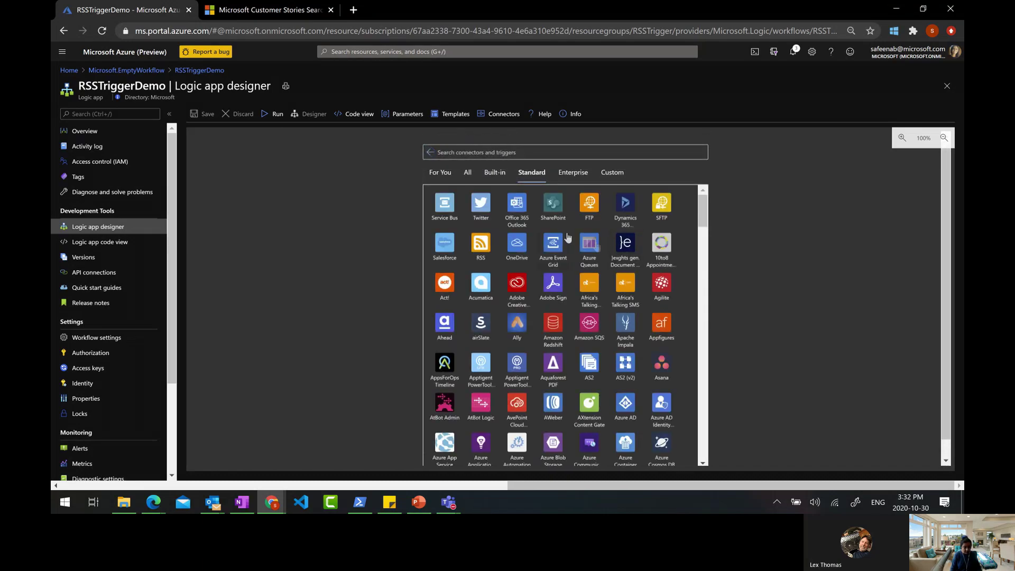
pyautogui.click(569, 175)
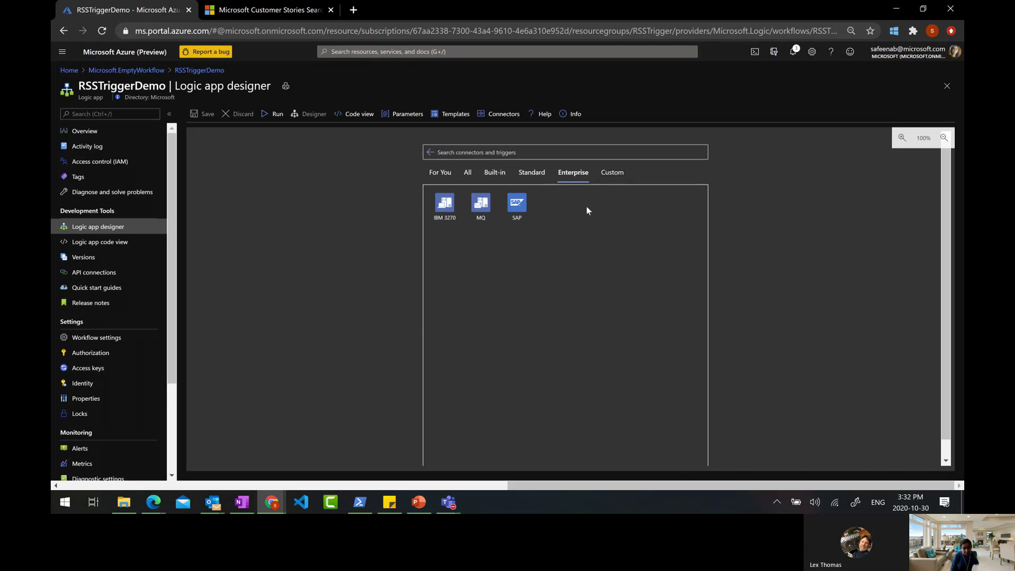
pyautogui.click(608, 173)
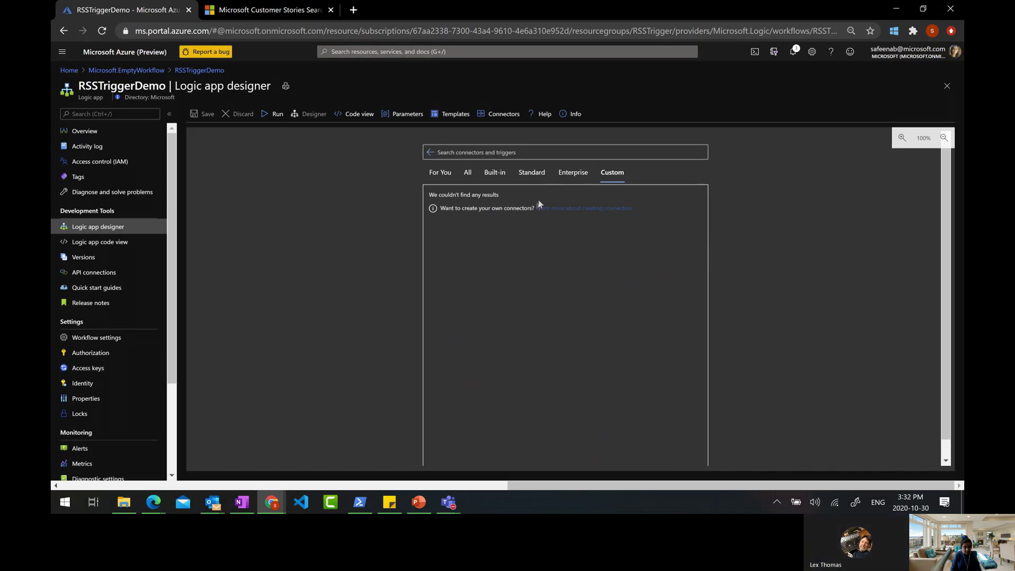
pyautogui.click(468, 172)
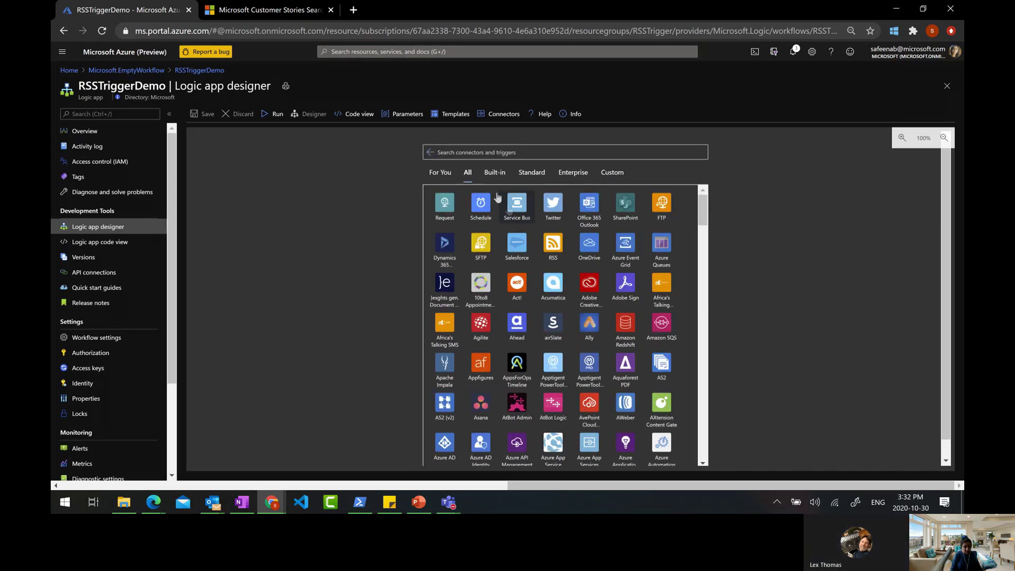
pyautogui.click(495, 173)
pyautogui.click(440, 173)
pyautogui.click(521, 222)
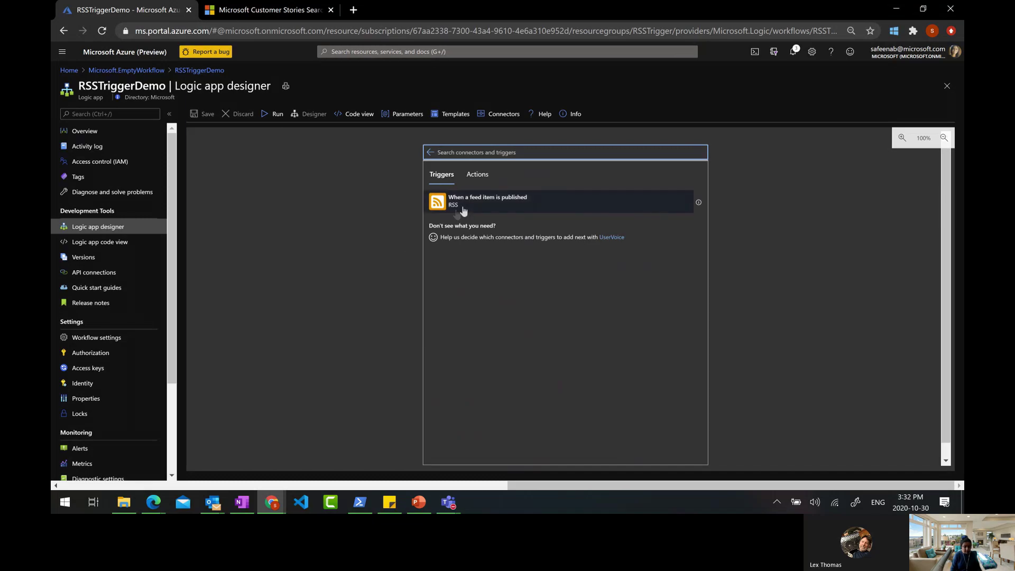
pyautogui.click(492, 206)
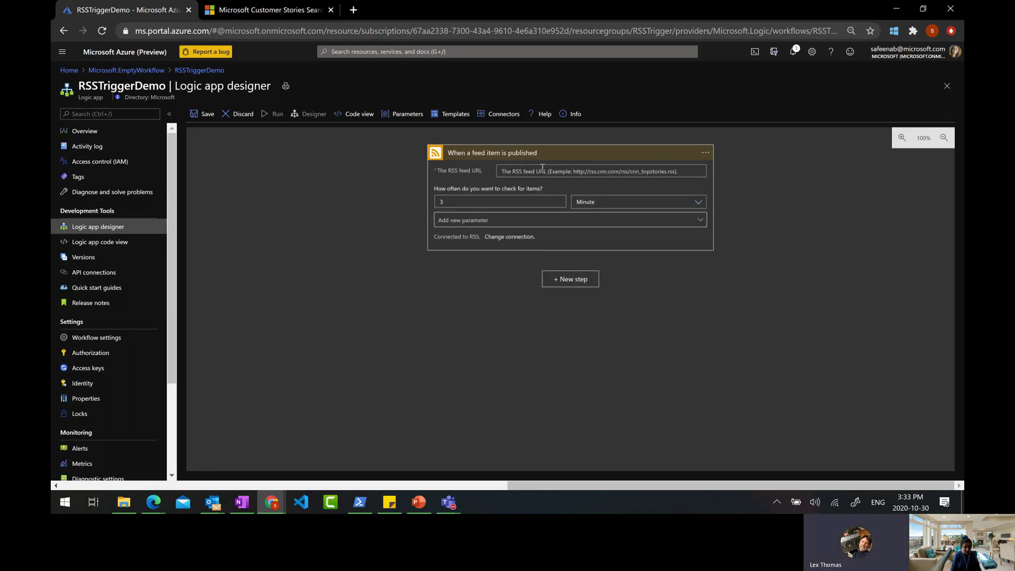
pyautogui.write('http')
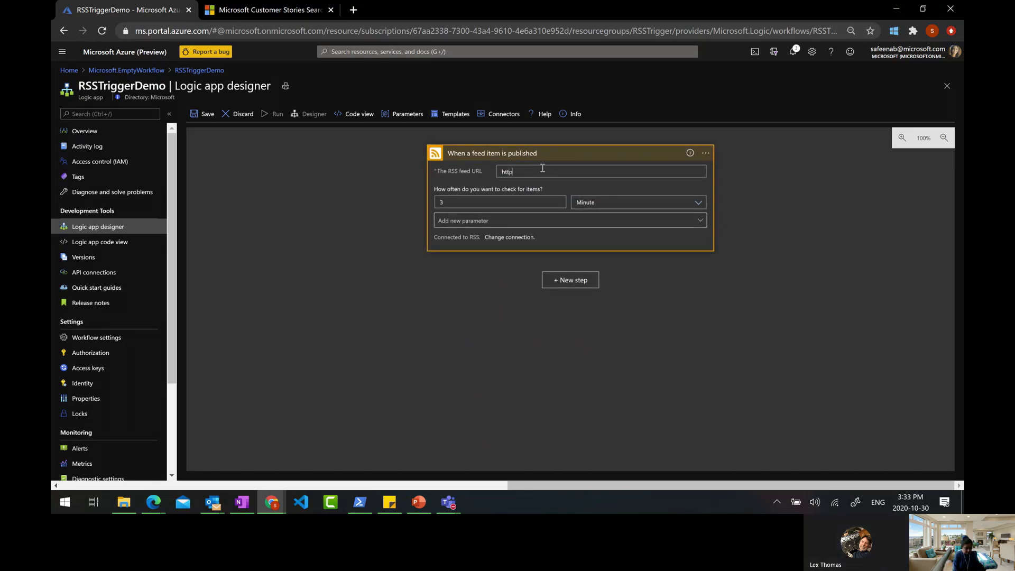
pyautogui.write('s://cnn.com')
pyautogui.moveTo(433, 192); pyautogui.dragTo(546, 193)
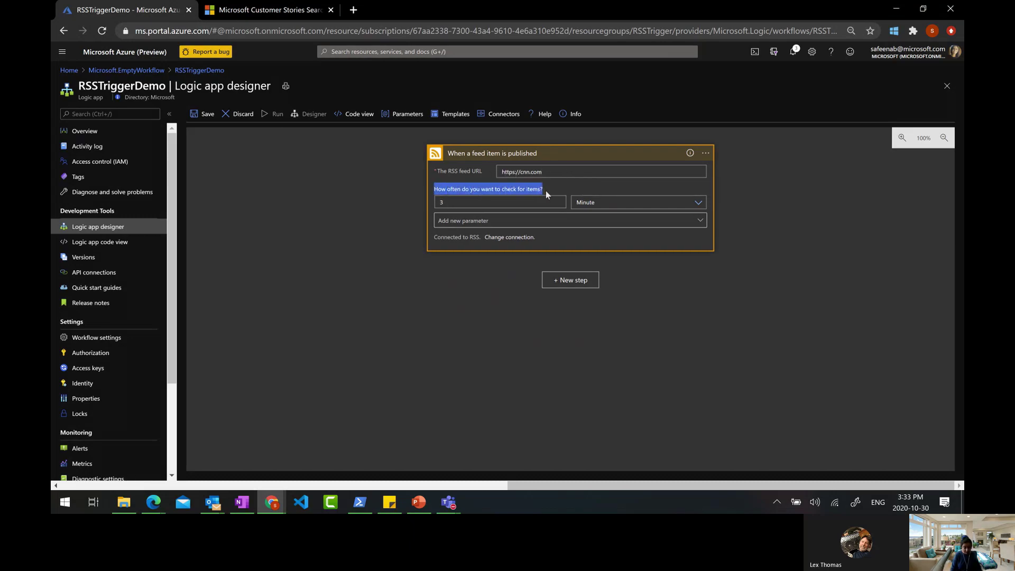
pyautogui.click(546, 190)
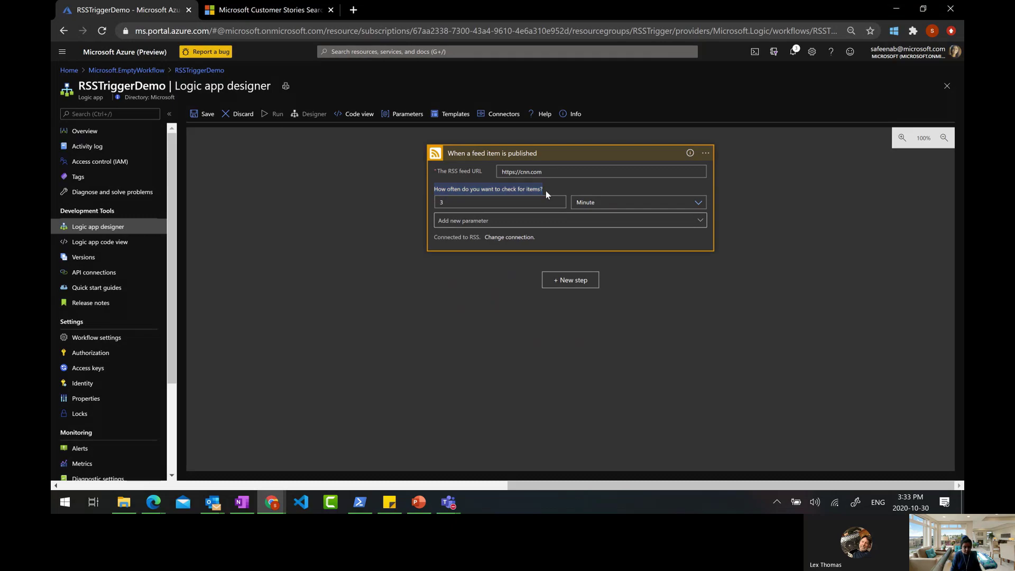
# Keep polling every 3 Minute and add a new step using the Office 365 Outlook connector
pyautogui.click(580, 203)
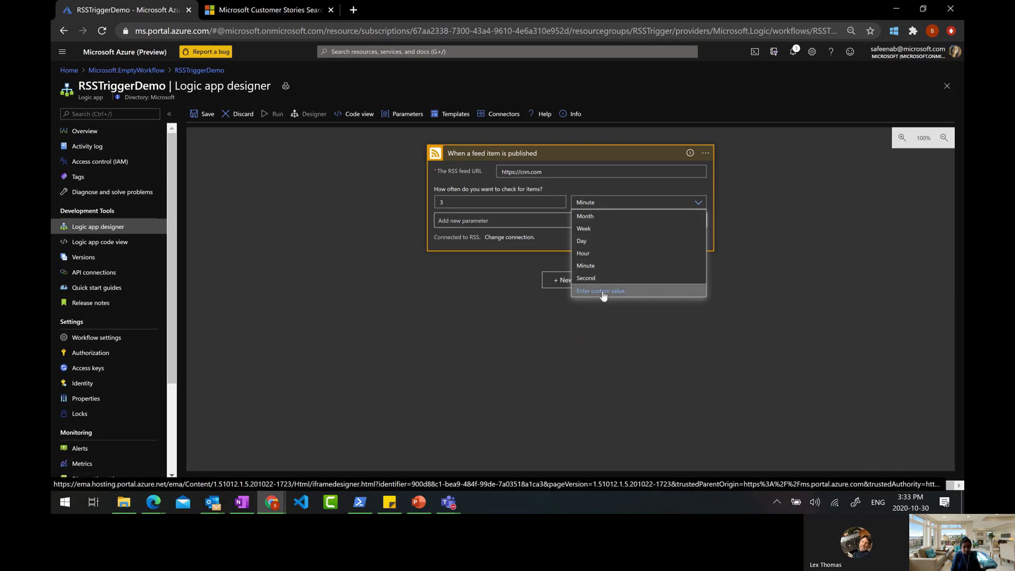
pyautogui.click(529, 331)
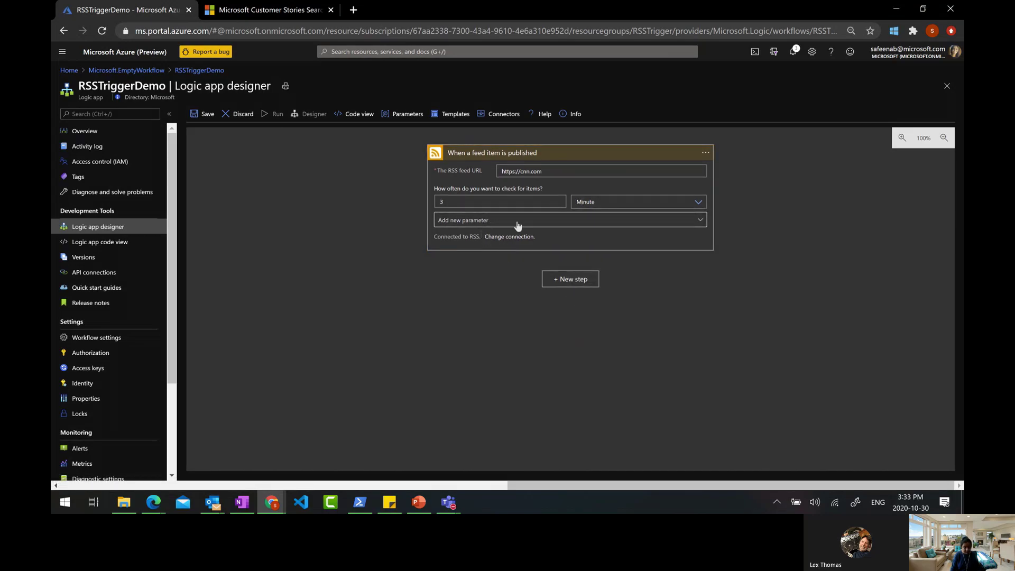
pyautogui.click(566, 285)
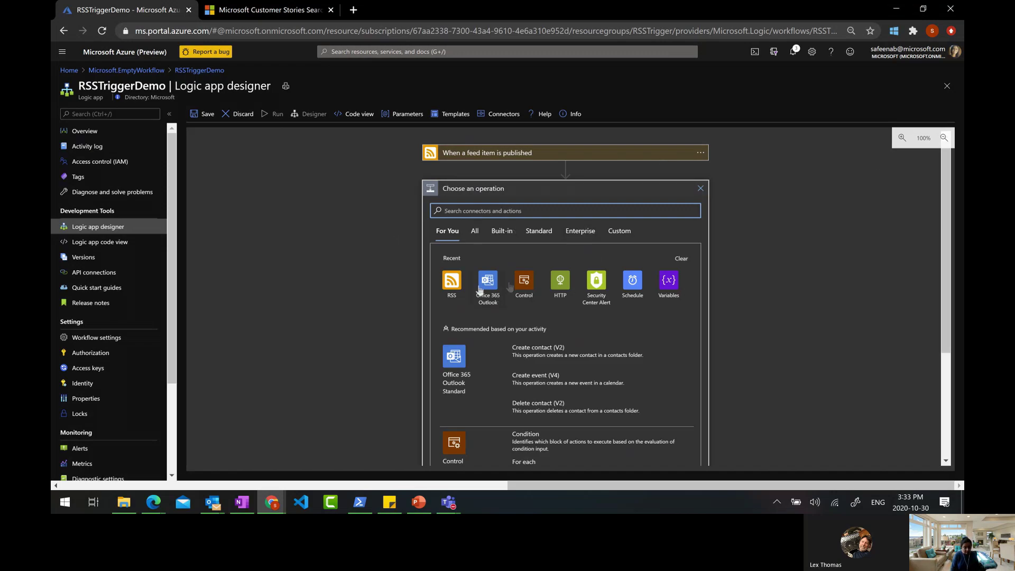
pyautogui.click(481, 286)
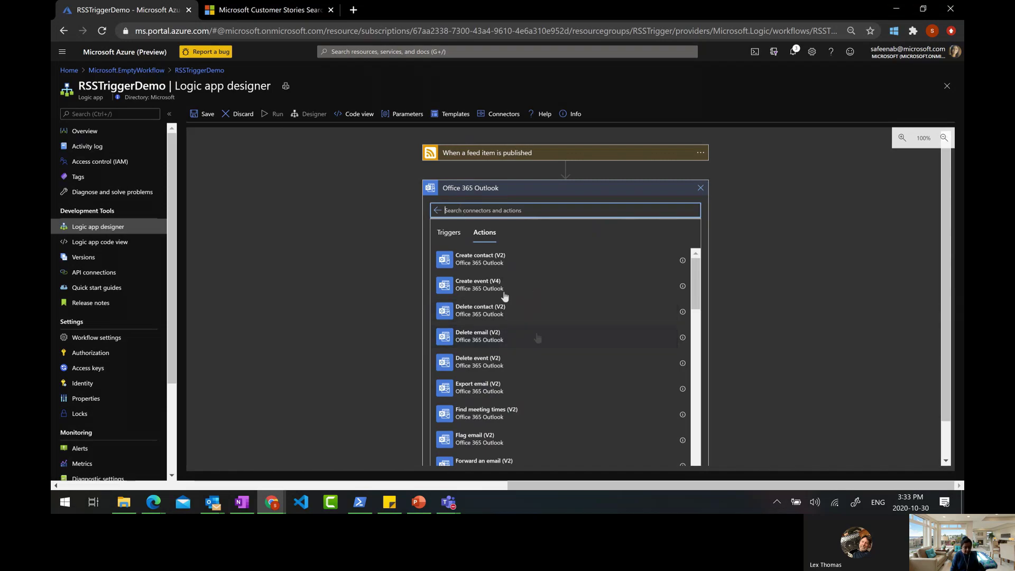
# Add the Office 365 Outlook 'Send an email (V2)' action and sign in with the work account
pyautogui.moveTo(693, 278); pyautogui.dragTo(706, 234)
pyautogui.write('send')
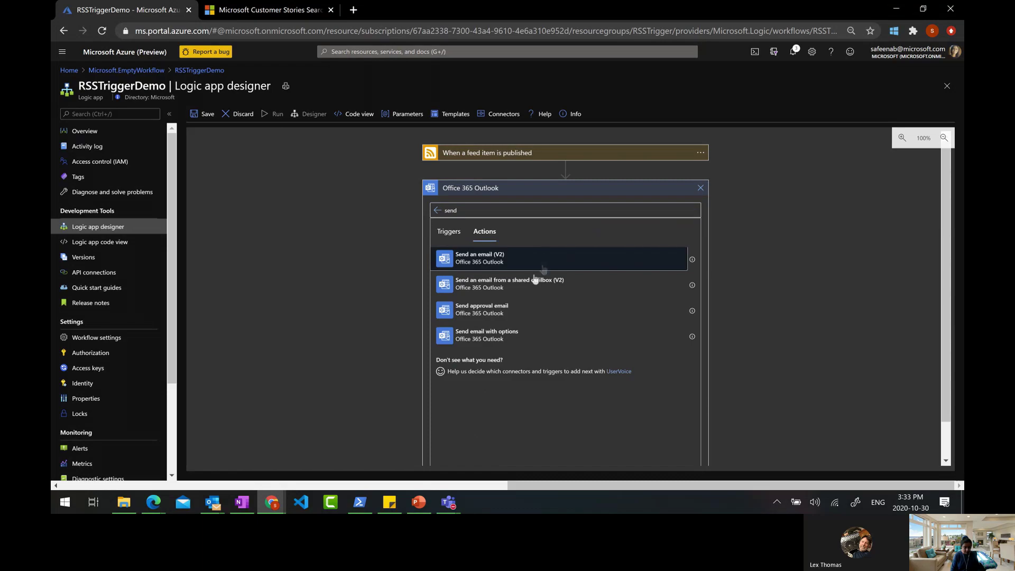
pyautogui.click(533, 276)
pyautogui.click(572, 230)
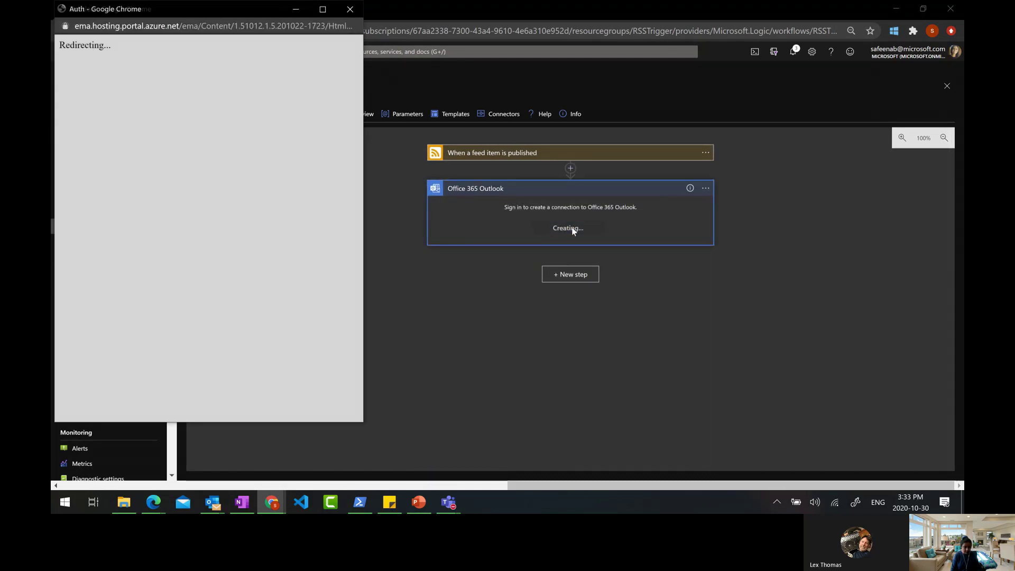
pyautogui.moveTo(159, 10); pyautogui.dragTo(309, 28)
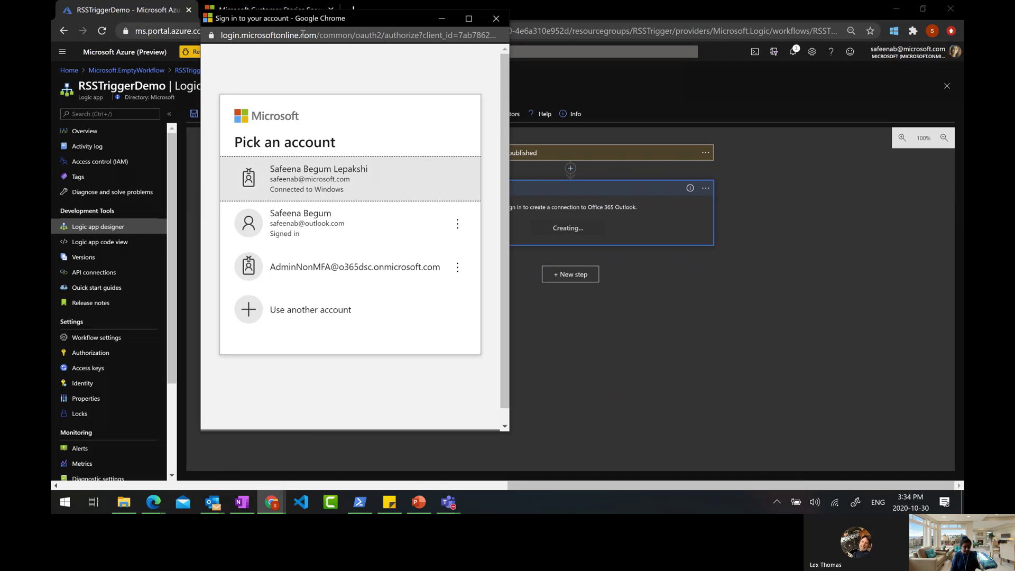
pyautogui.click(335, 181)
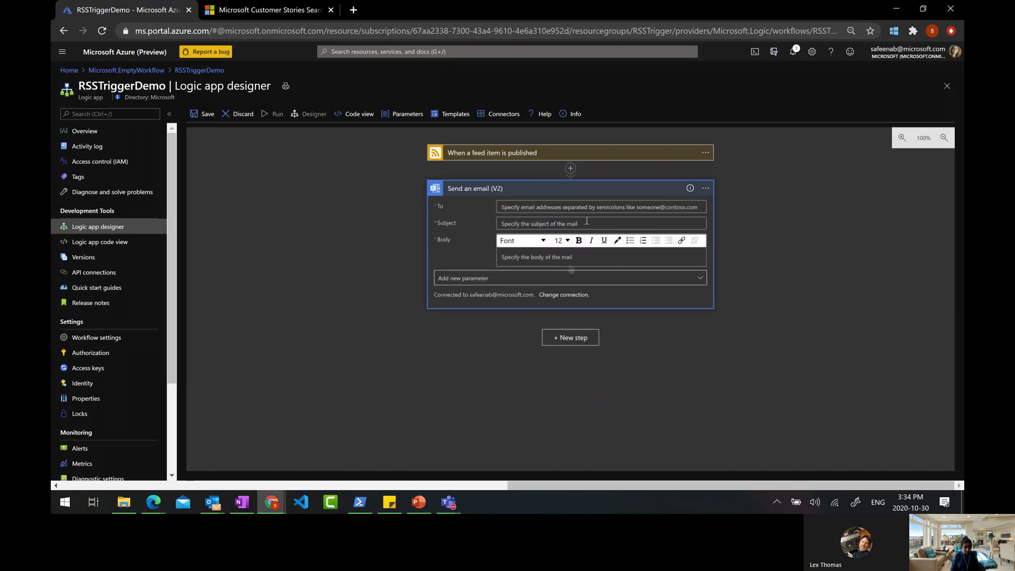
pyautogui.click(589, 206)
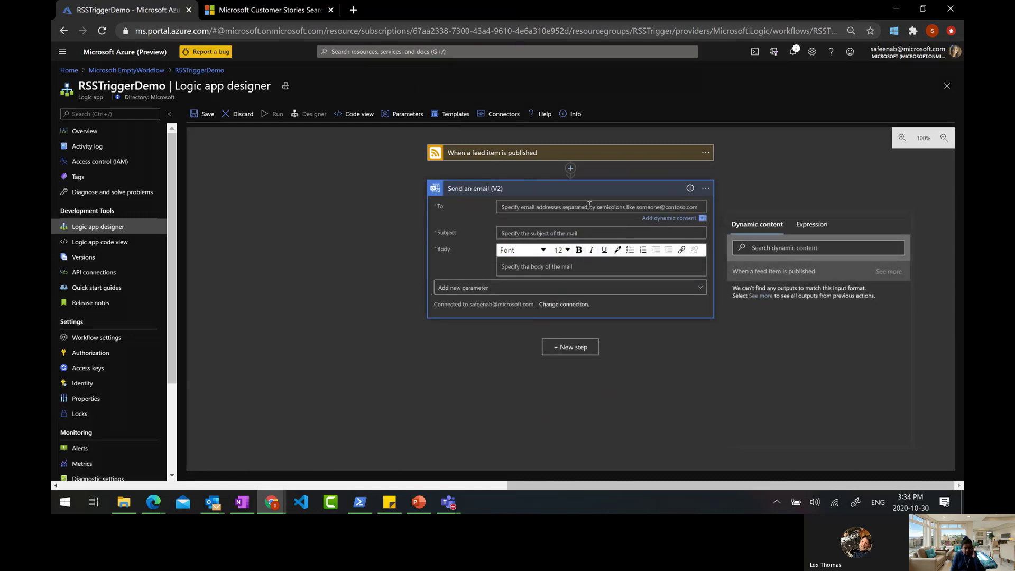
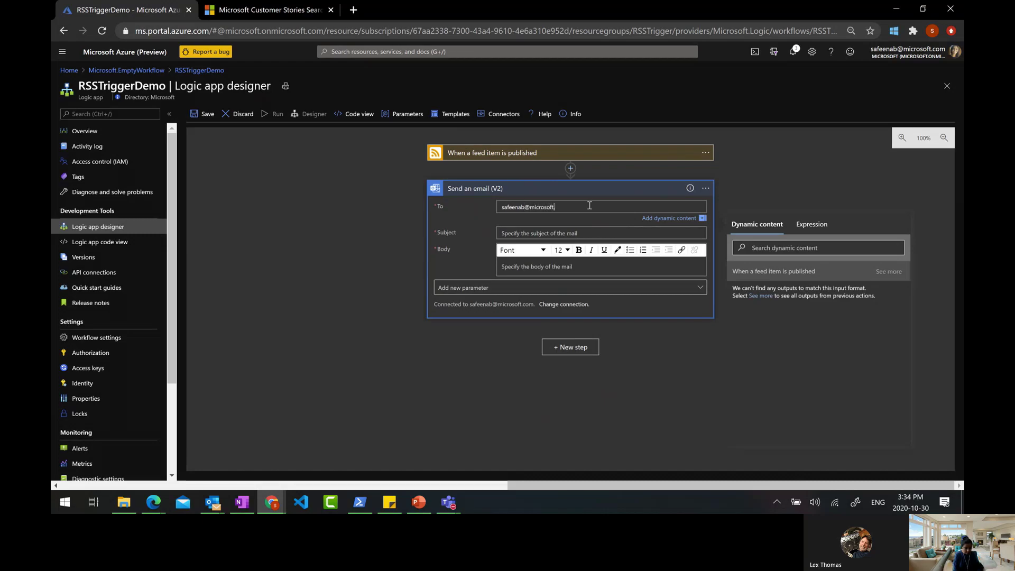
# Enter the user's email address as recipient and type 'NewFeed:' in the Subject
pyautogui.press('Tab')
pyautogui.press('Tab')
pyautogui.click(593, 233)
pyautogui.write('R')
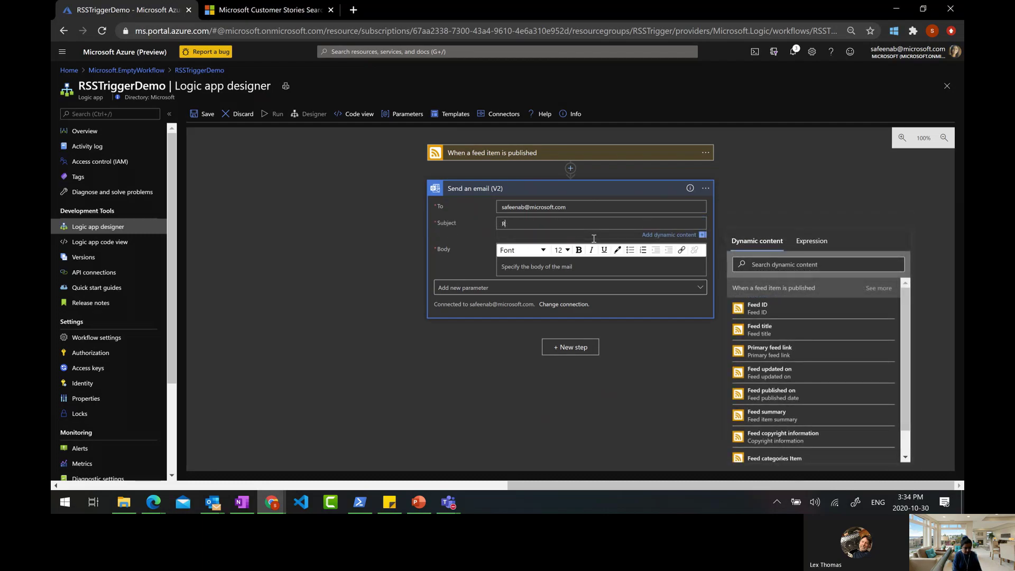
pyautogui.press('BackSpace')
pyautogui.write('NewFeed:')
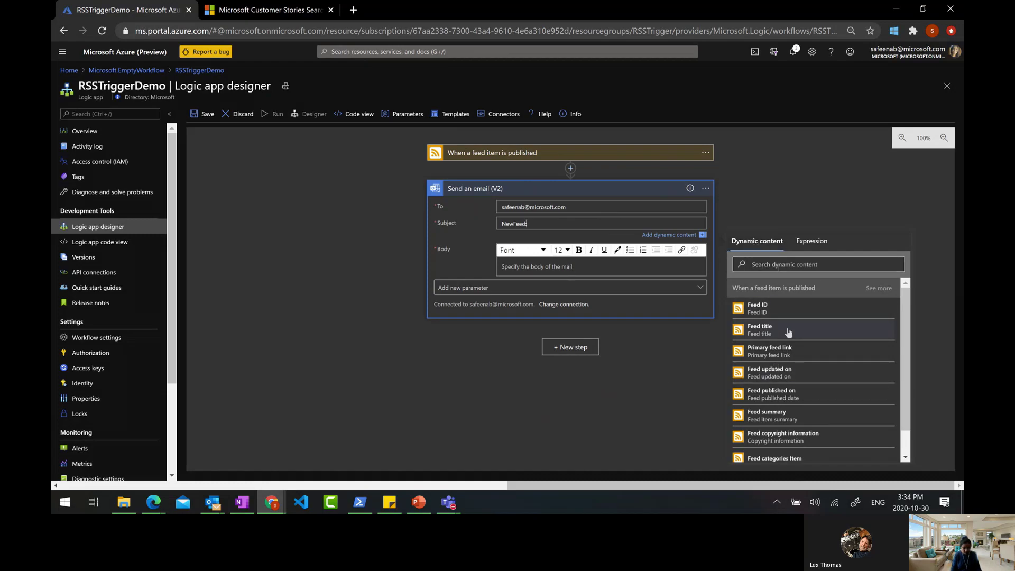
# Insert the RSS Feed title dynamic content after the subject text
pyautogui.click(520, 153)
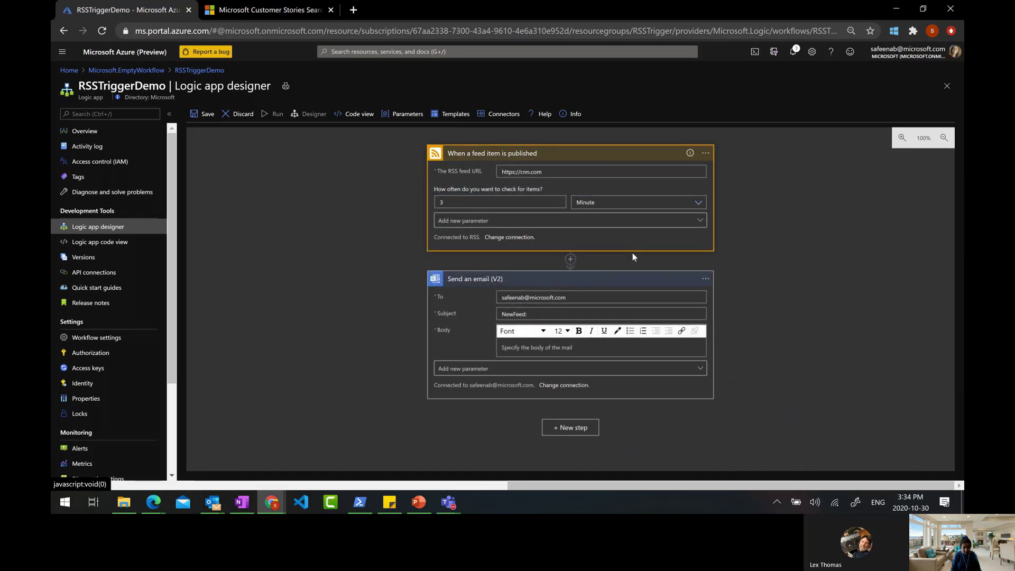
pyautogui.click(547, 313)
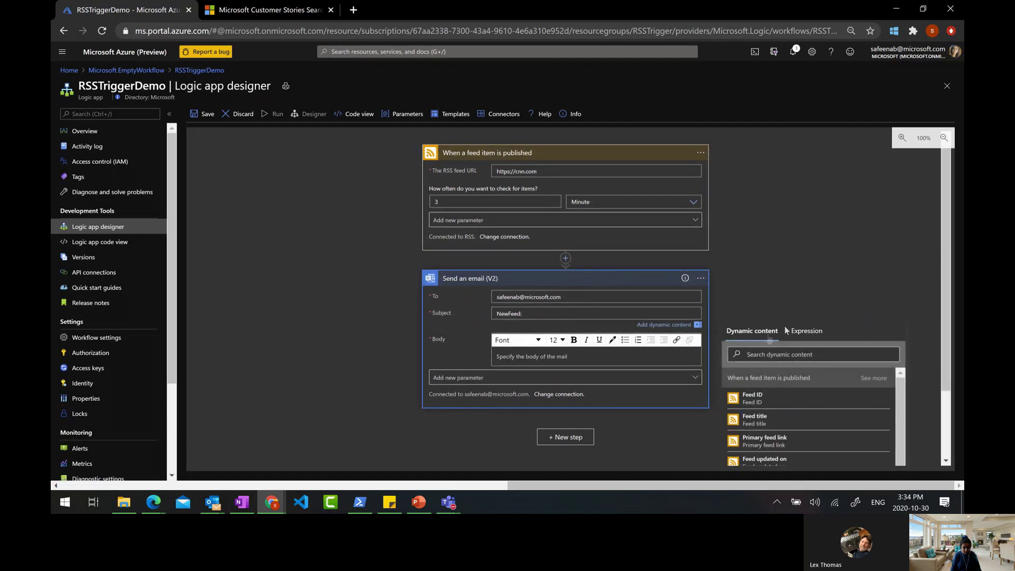
pyautogui.moveTo(944, 239); pyautogui.dragTo(944, 331)
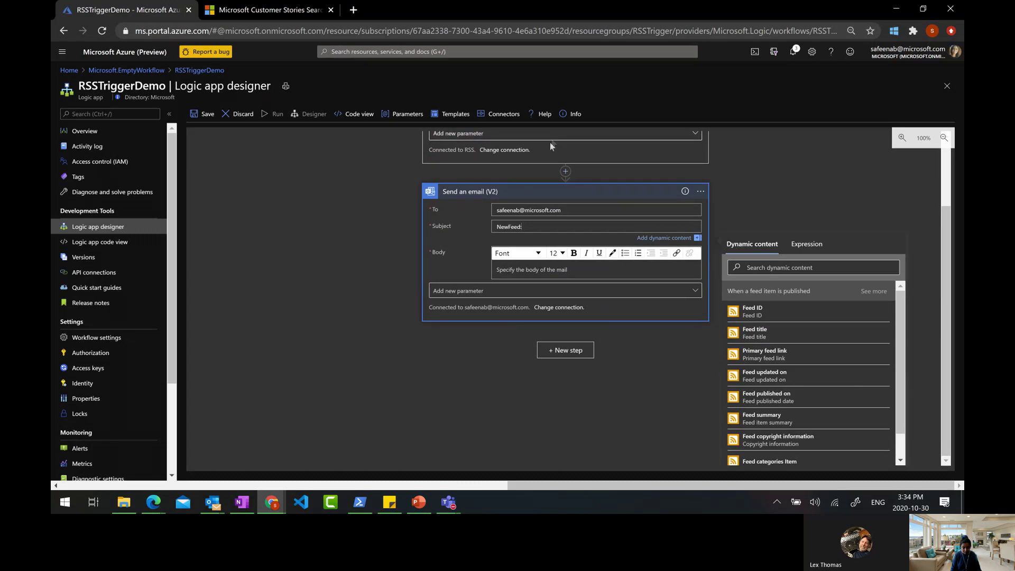
pyautogui.click(769, 336)
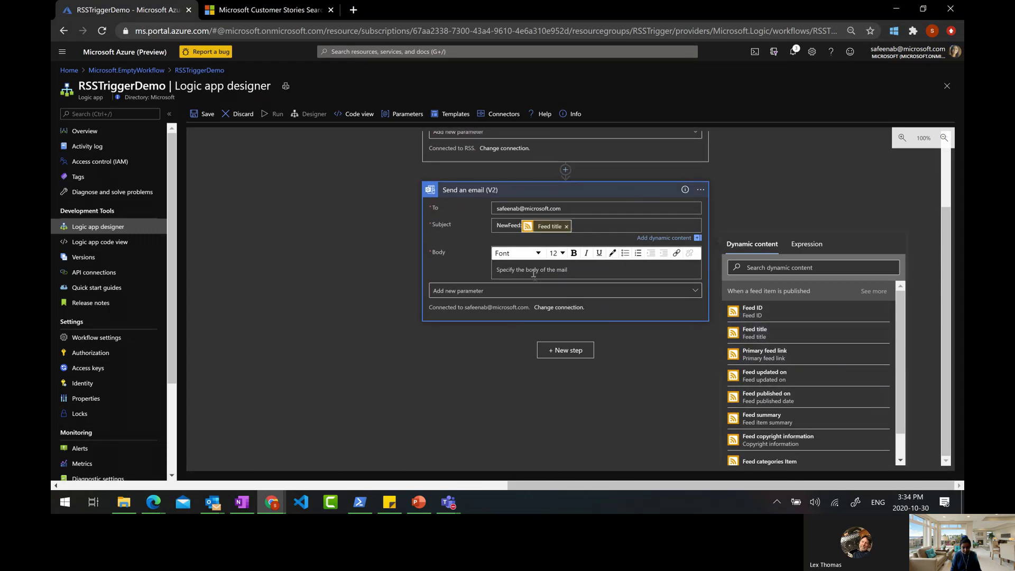
pyautogui.click(492, 270)
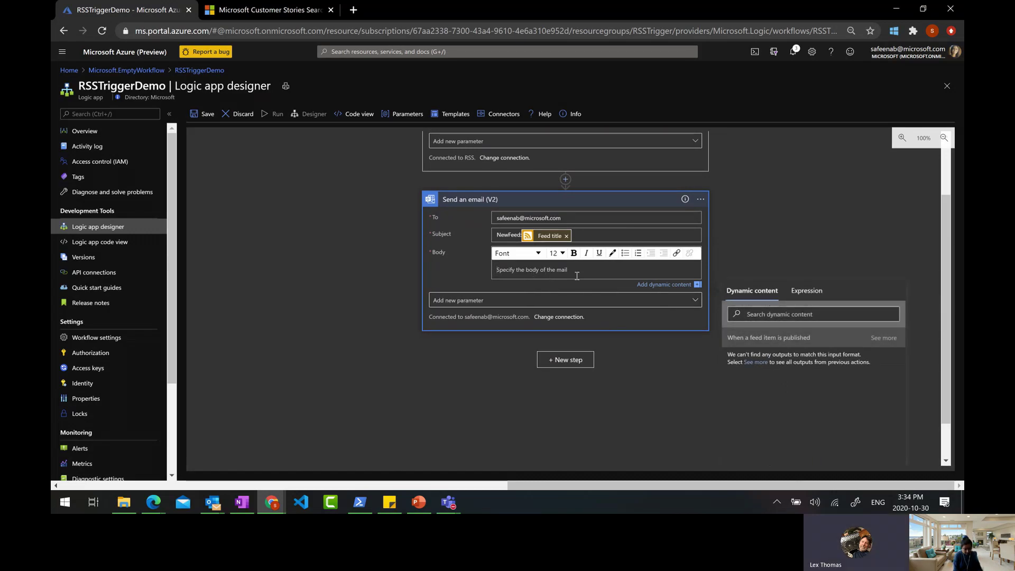
# Type 'Title:' in the email body and insert the Feed title after it
pyautogui.write('F')
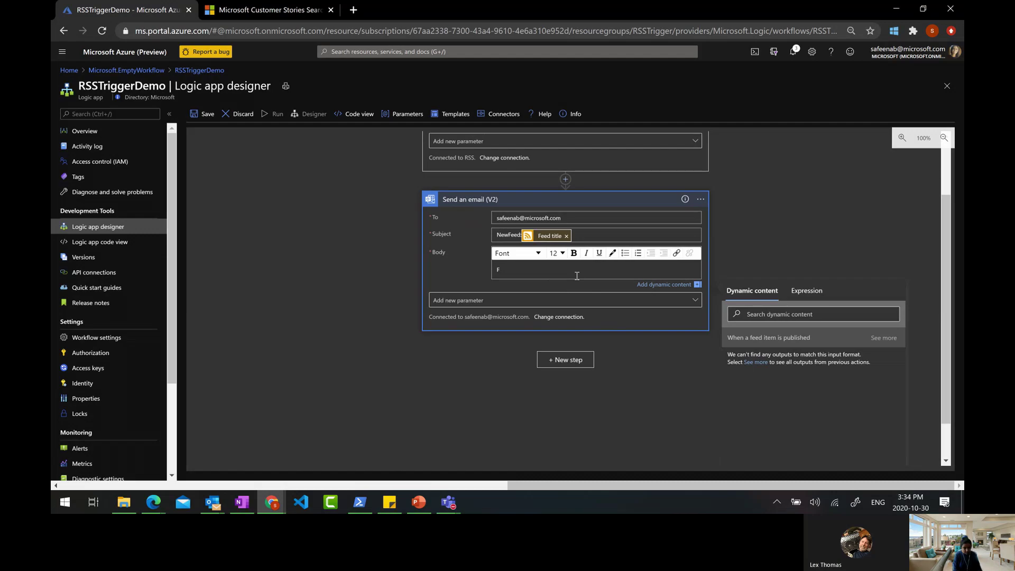
pyautogui.press('BackSpace')
pyautogui.write('Title:')
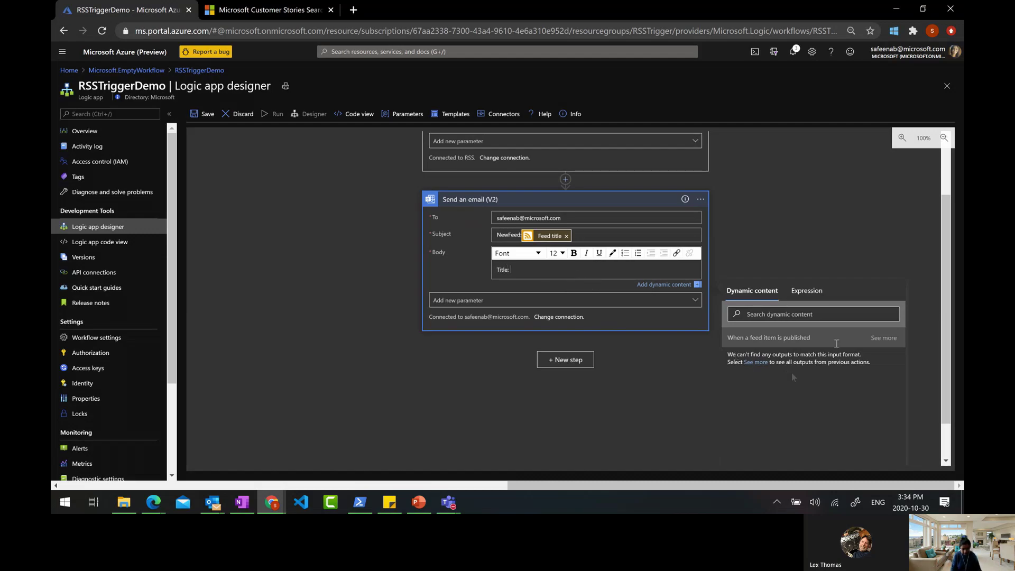
pyautogui.scroll(-1, 949, 259)
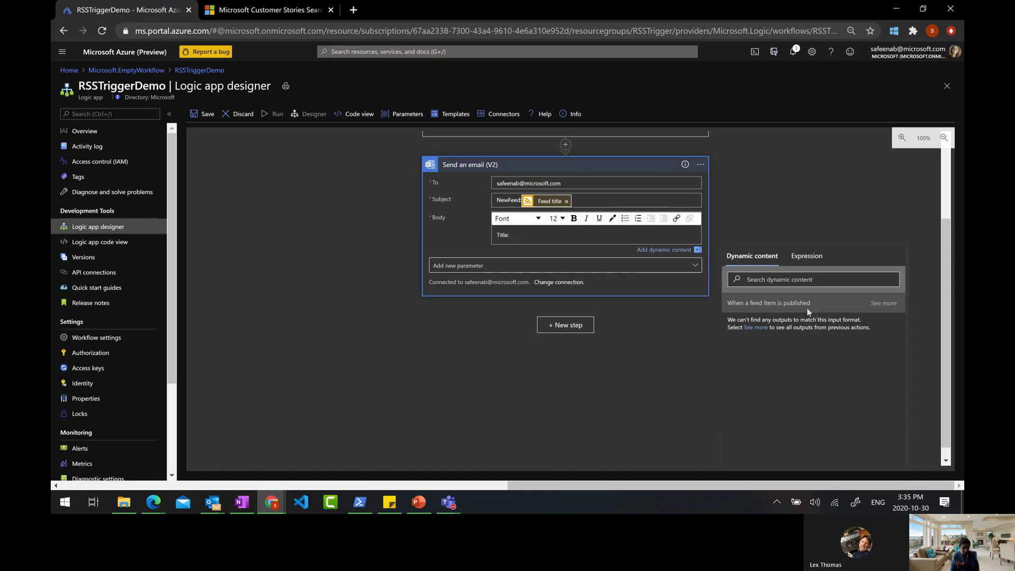
pyautogui.click(756, 328)
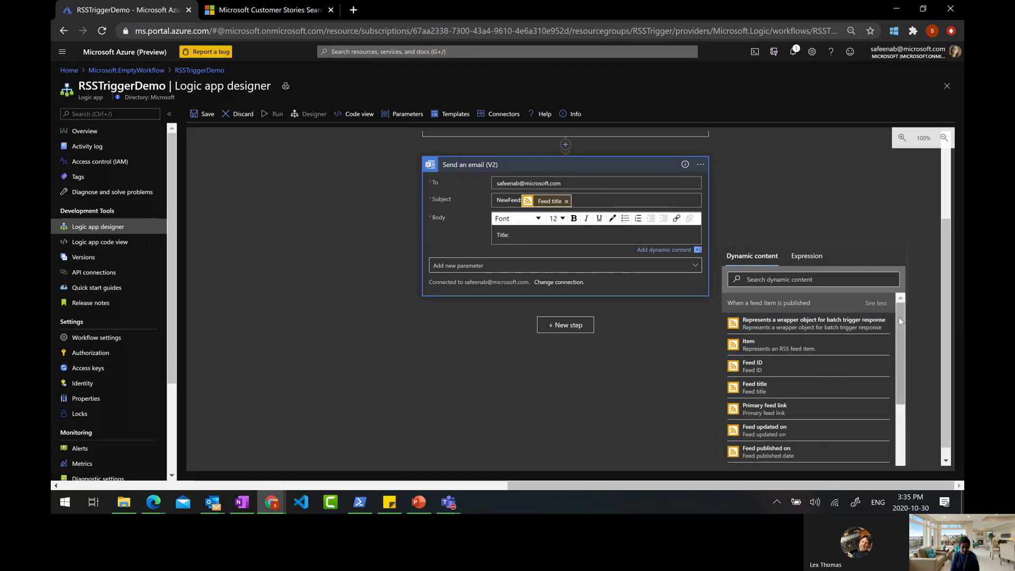
pyautogui.scroll(-1, 899, 331)
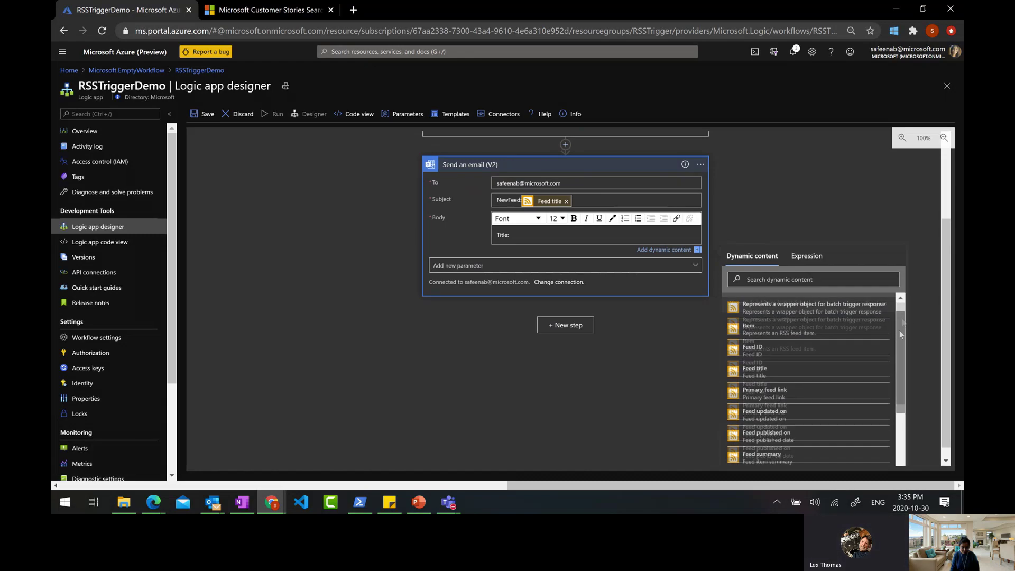
pyautogui.scroll(-1, 861, 410)
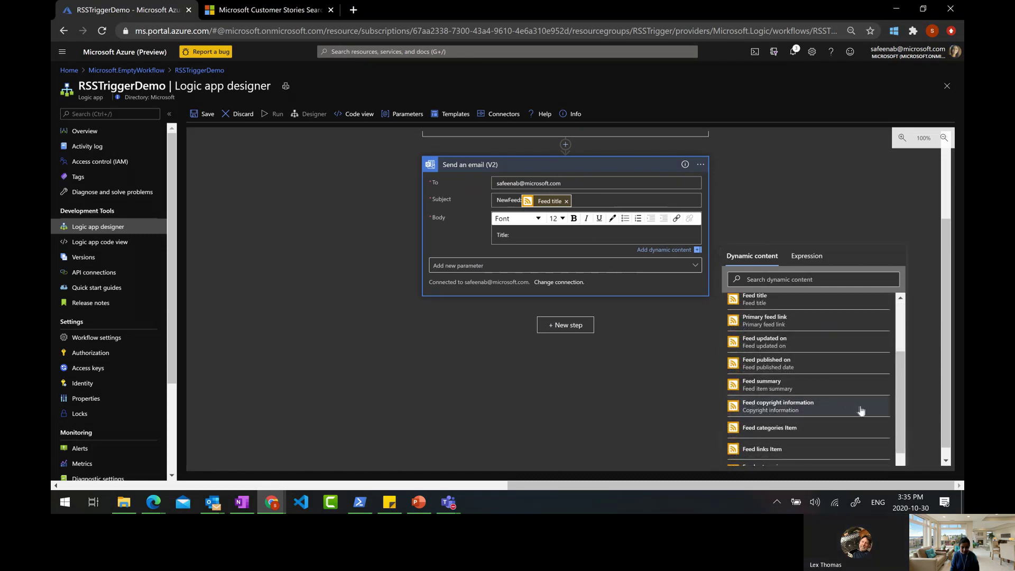
pyautogui.scroll(2, 900, 395)
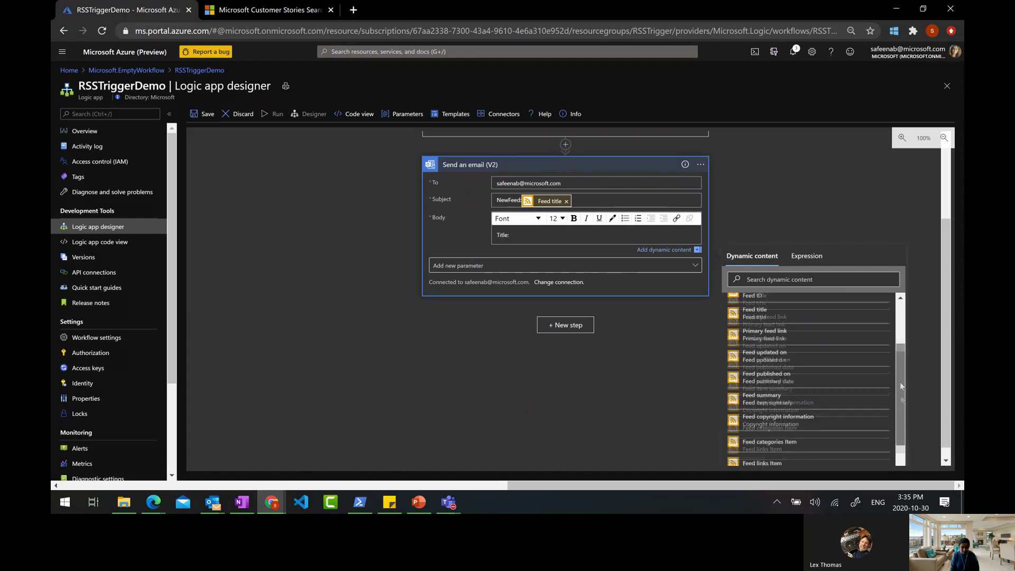
pyautogui.click(777, 339)
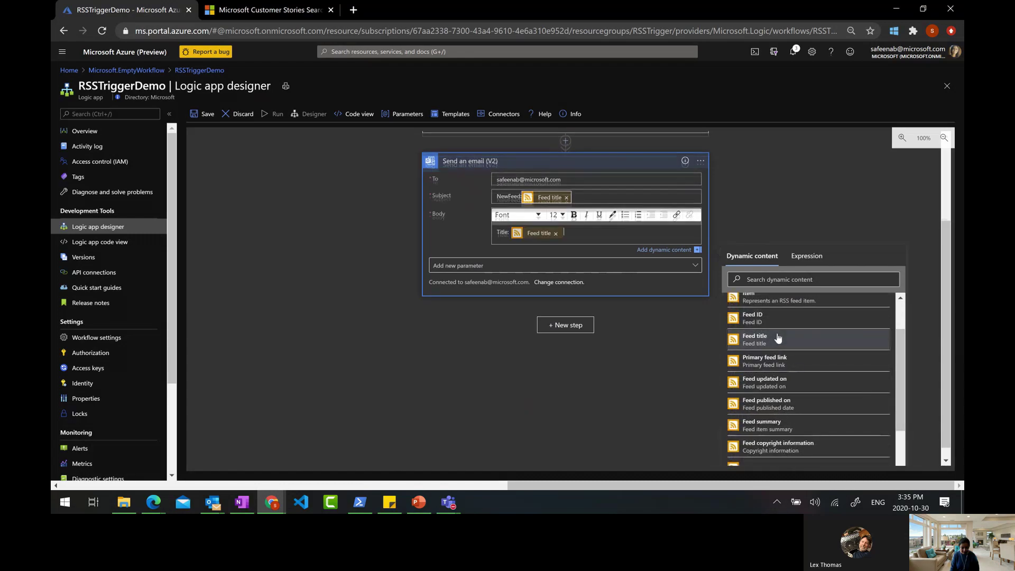
pyautogui.press('Return')
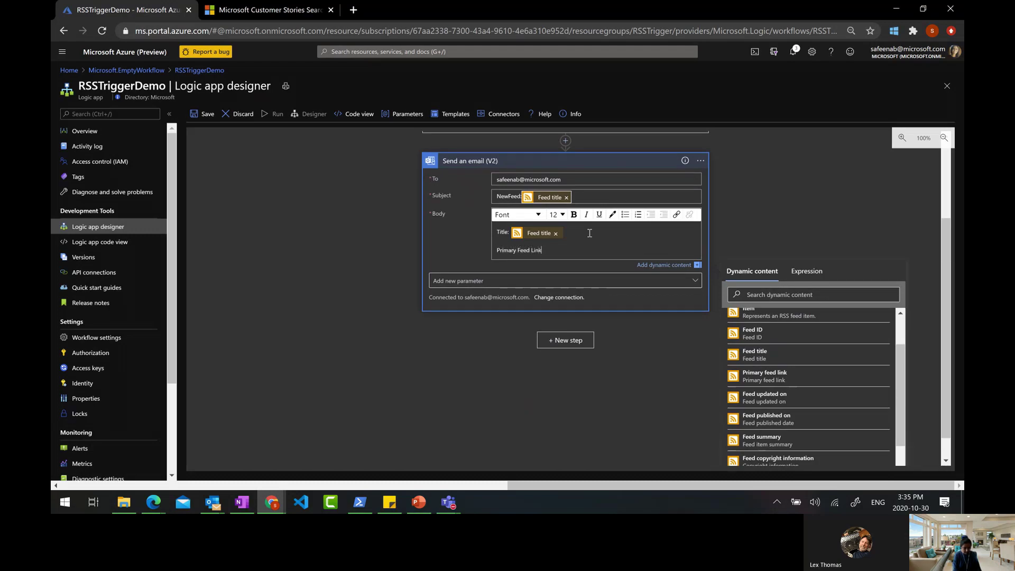
# Add a 'Primary Feed Link:' line with the Primary feed link dynamic content
pyautogui.click(788, 376)
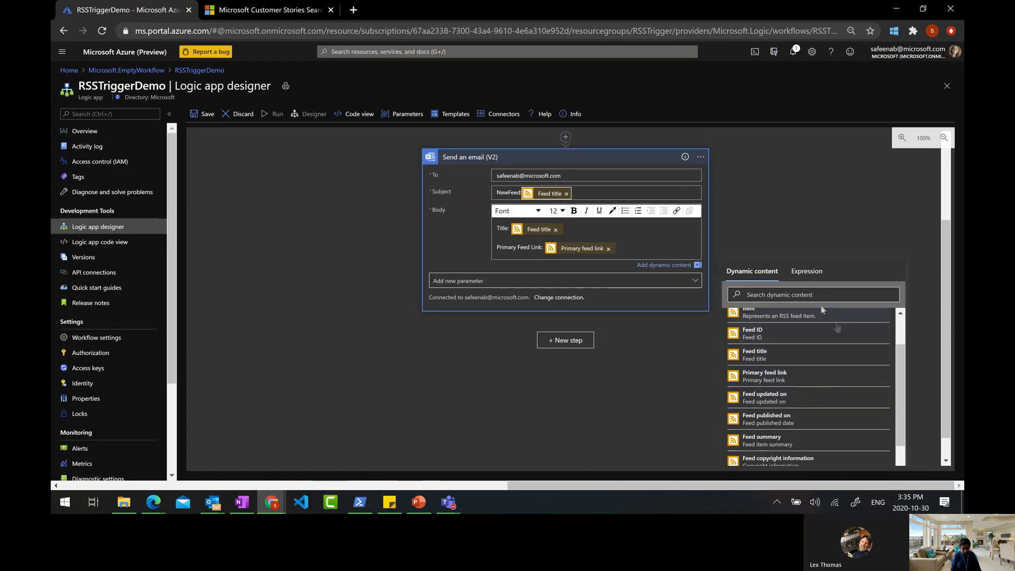
pyautogui.click(807, 272)
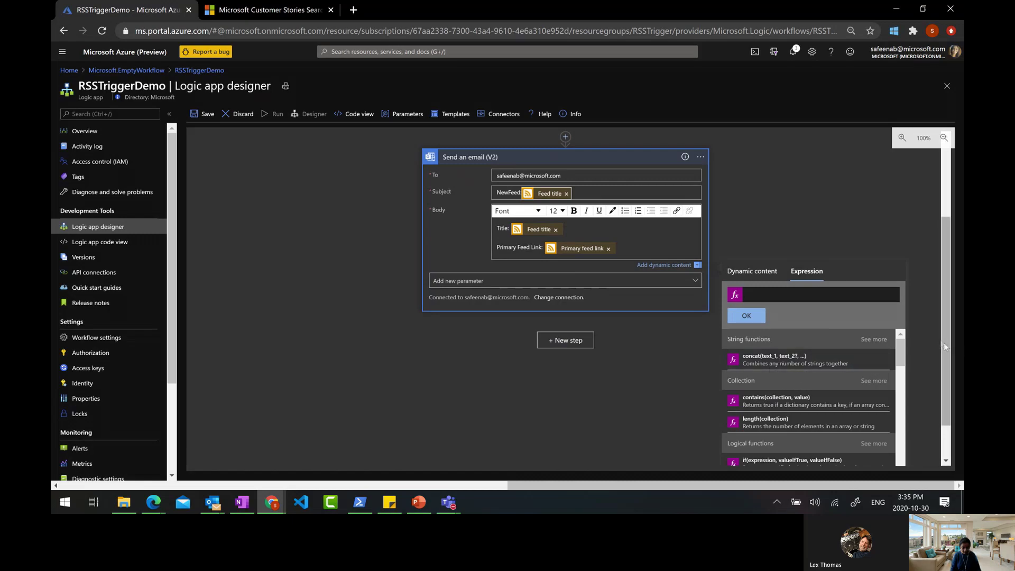
pyautogui.scroll(-1, 944, 344)
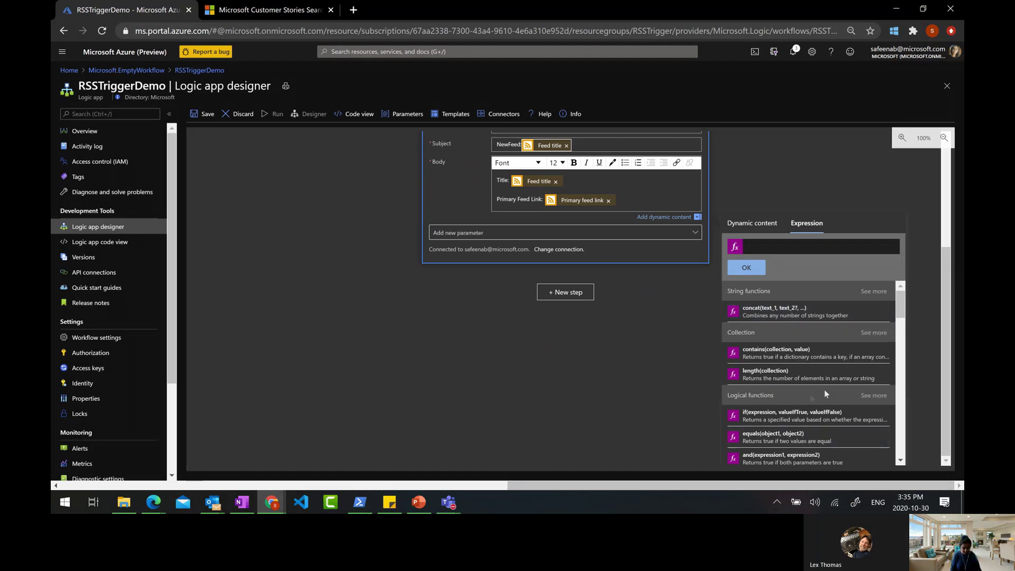
# Scroll through the expression functions, then dismiss the panel to reveal the RSS trigger and email action
pyautogui.scroll(-3, 825, 390)
pyautogui.scroll(-5, 825, 389)
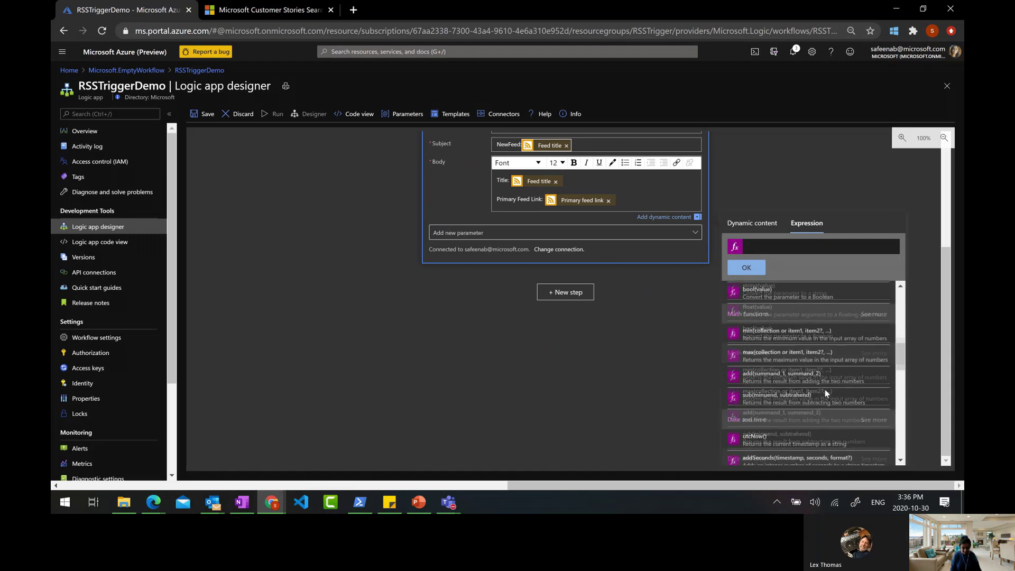
pyautogui.scroll(-3, 825, 389)
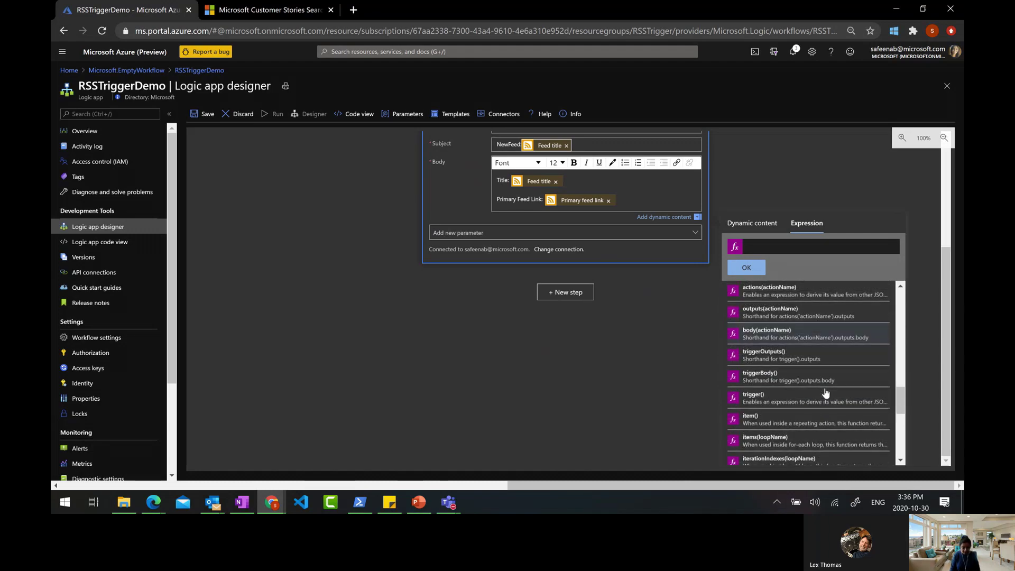
pyautogui.scroll(-2, 826, 394)
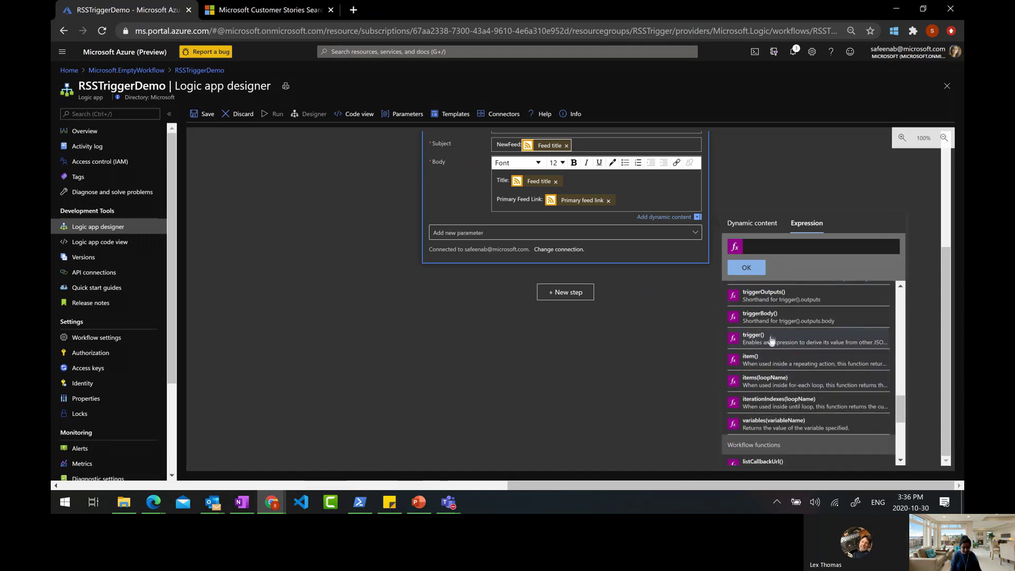
pyautogui.scroll(-5, 769, 381)
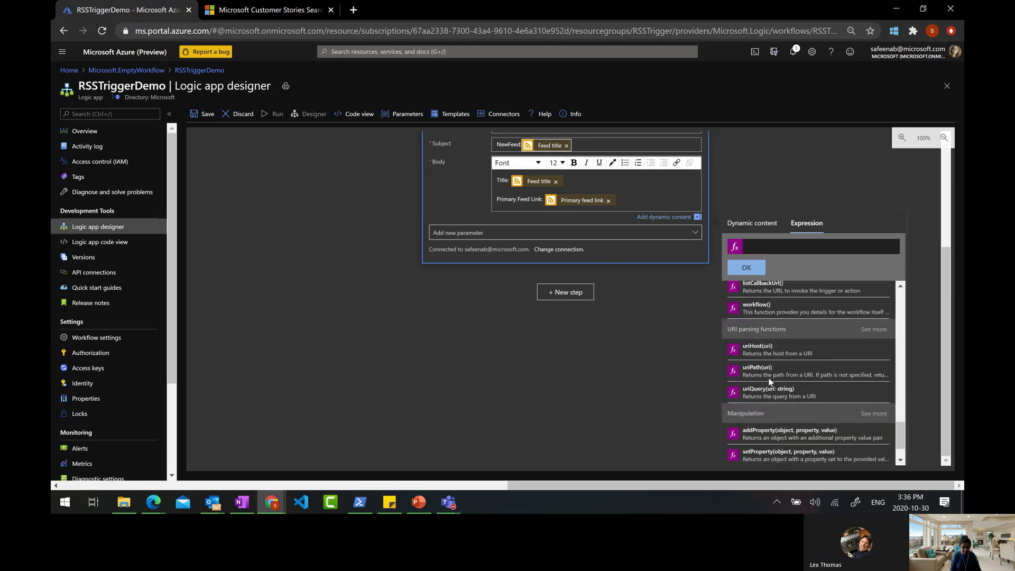
pyautogui.click(845, 195)
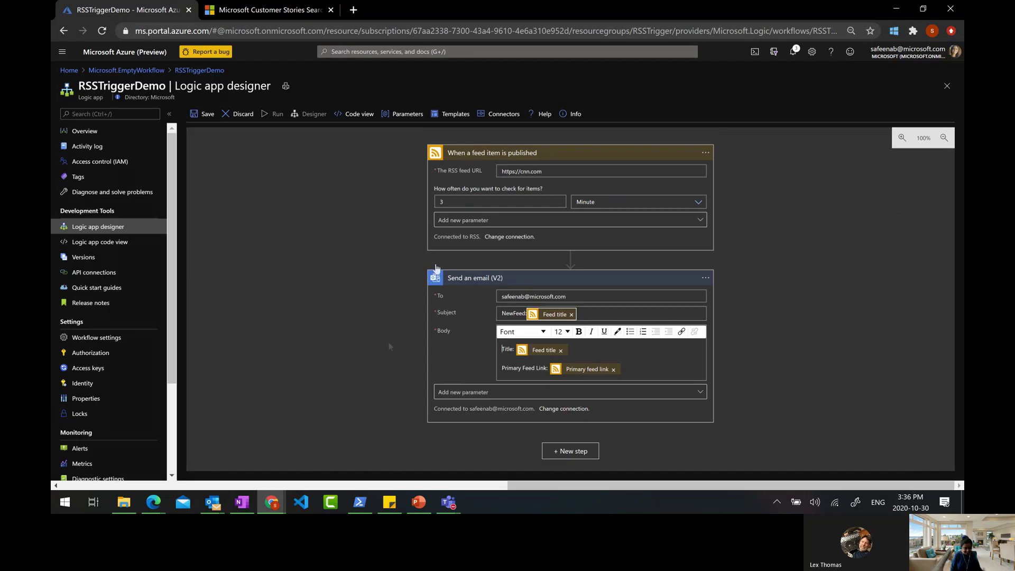
# Save RSSTriggerDemo, run its trigger once, then open the workflow's JSON code view via Overview
pyautogui.click(204, 114)
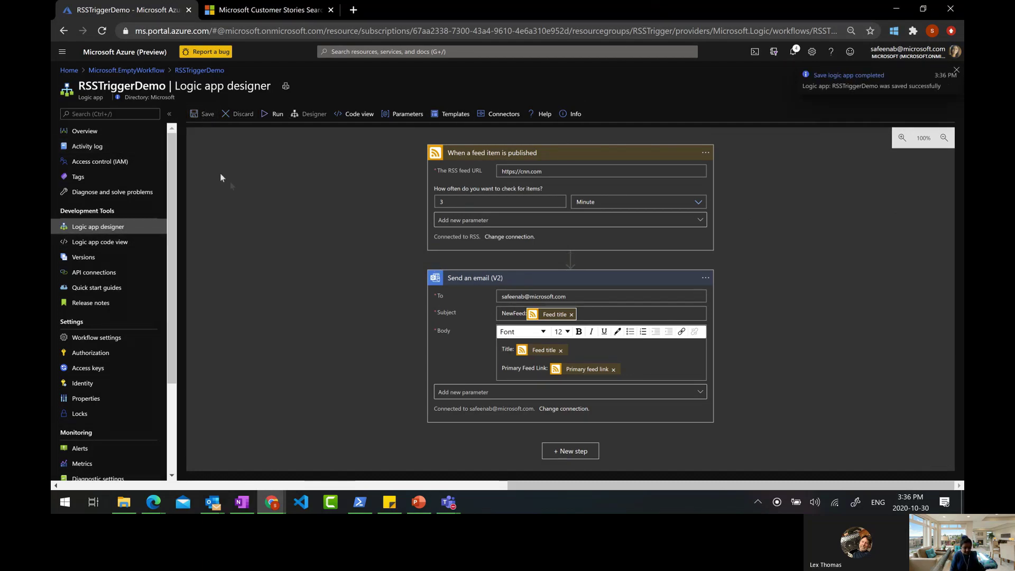
pyautogui.click(260, 120)
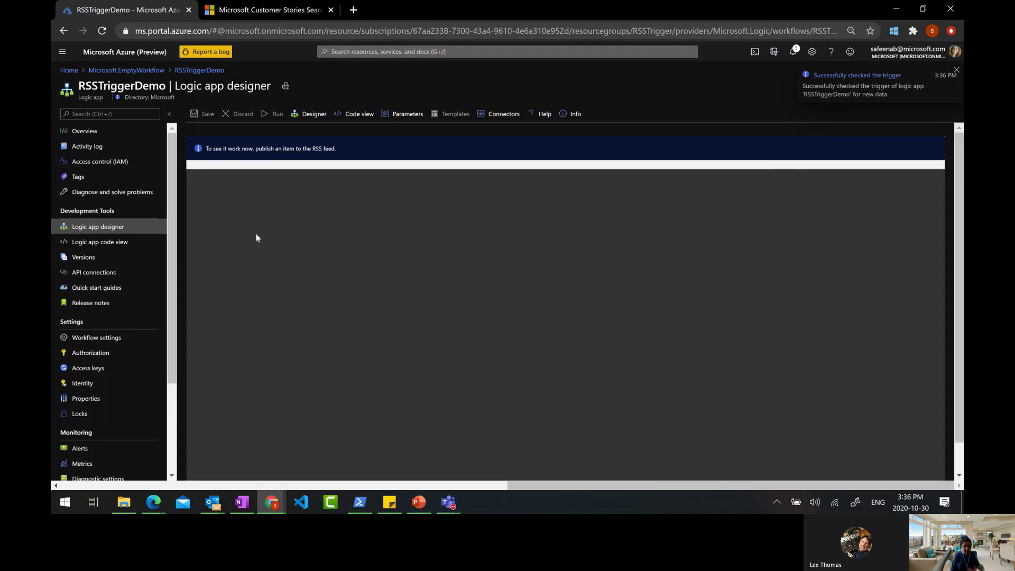
pyautogui.click(119, 132)
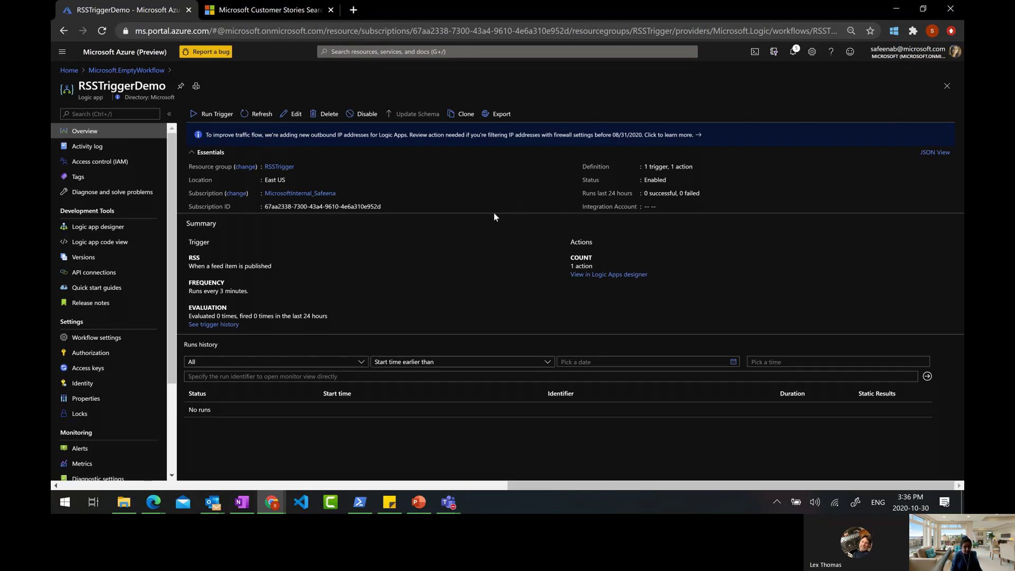
pyautogui.click(121, 227)
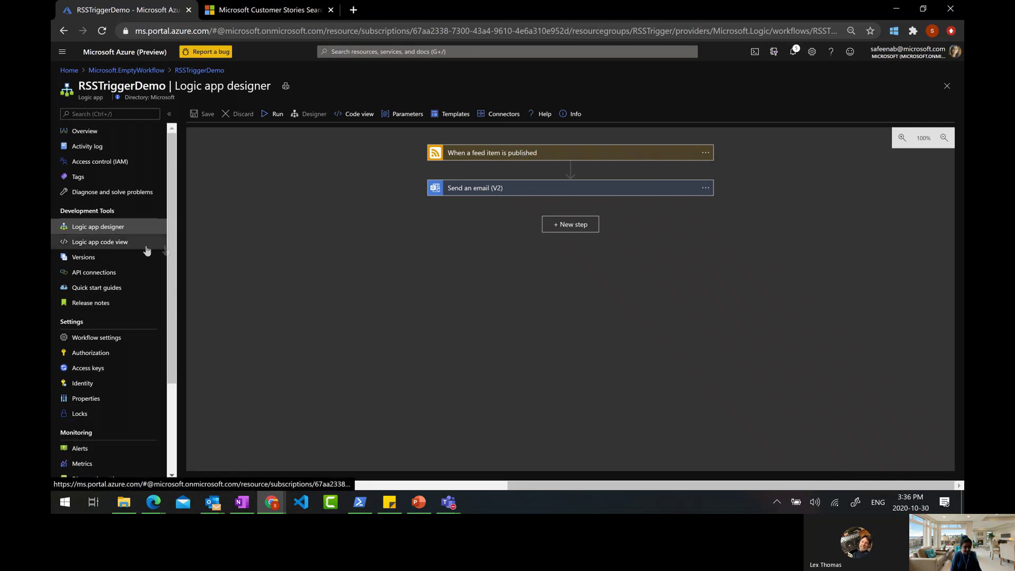
pyautogui.click(106, 247)
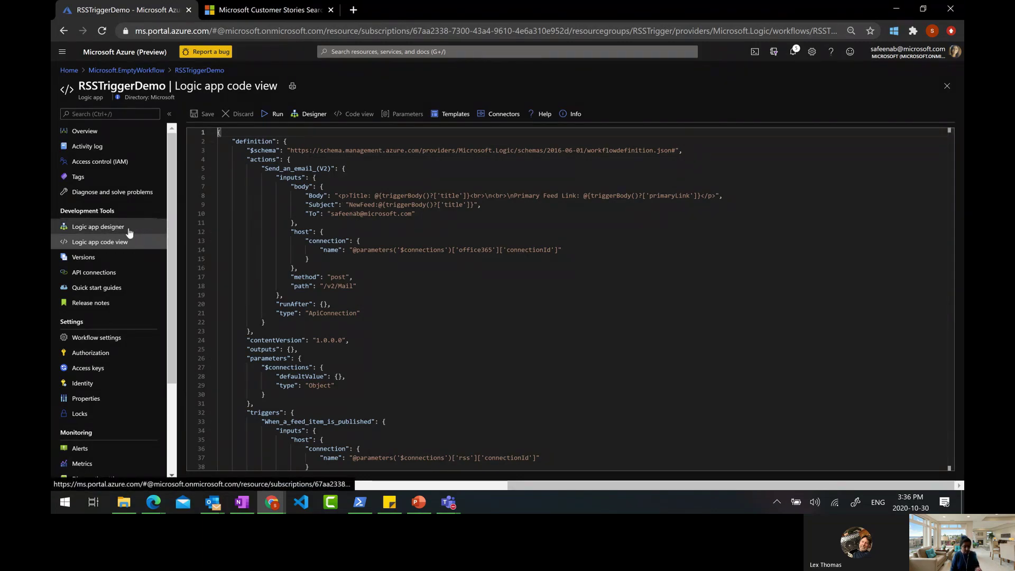
pyautogui.scroll(-5, 385, 311)
pyautogui.scroll(5, 384, 310)
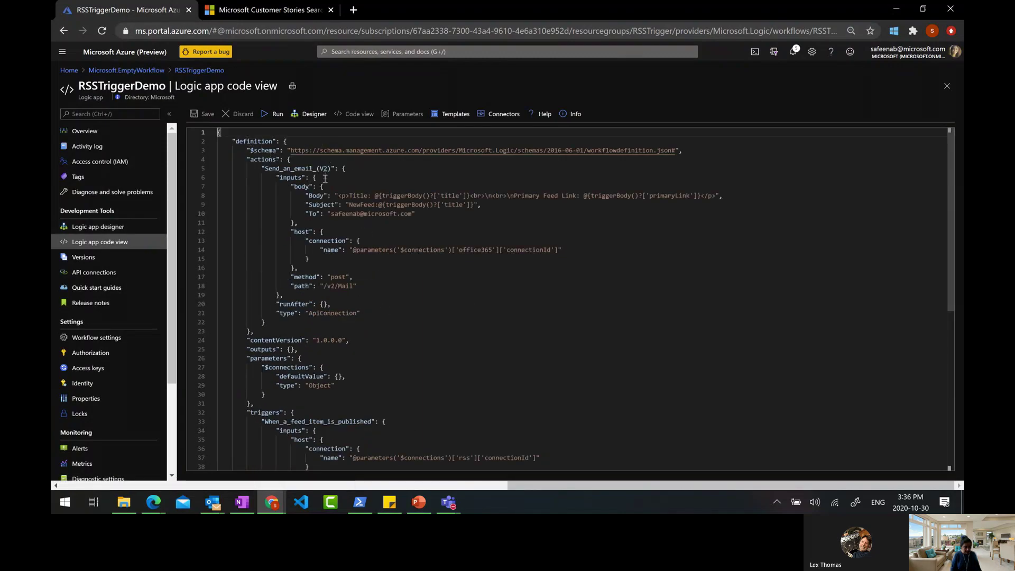
pyautogui.moveTo(261, 168); pyautogui.dragTo(368, 196)
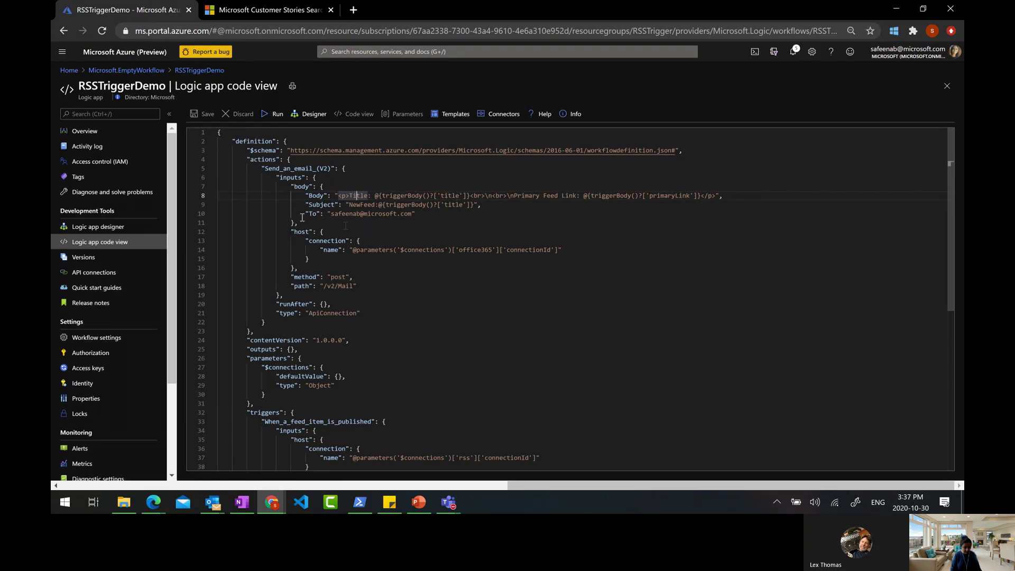
pyautogui.moveTo(331, 213); pyautogui.dragTo(412, 214)
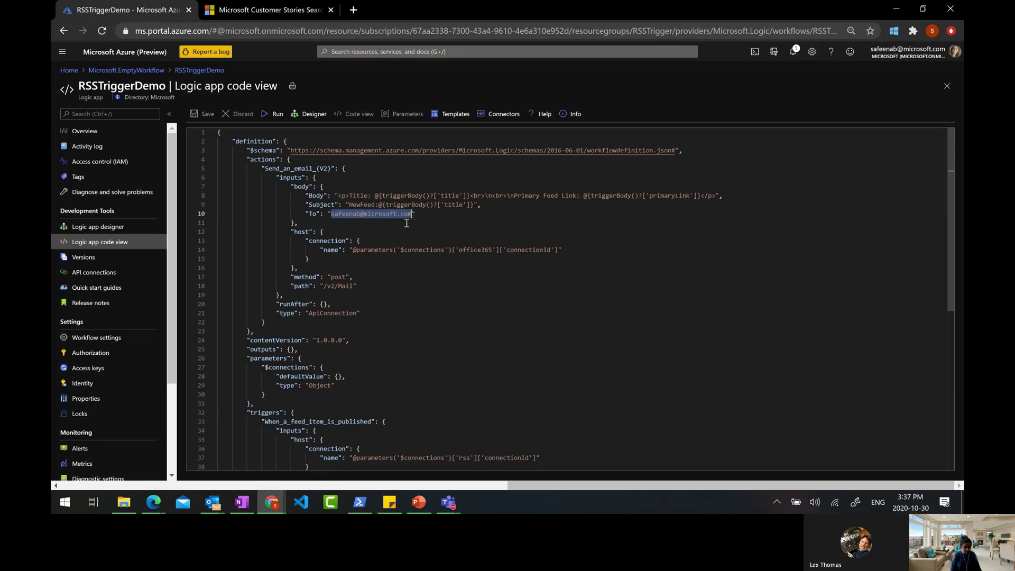
pyautogui.scroll(-6, 407, 223)
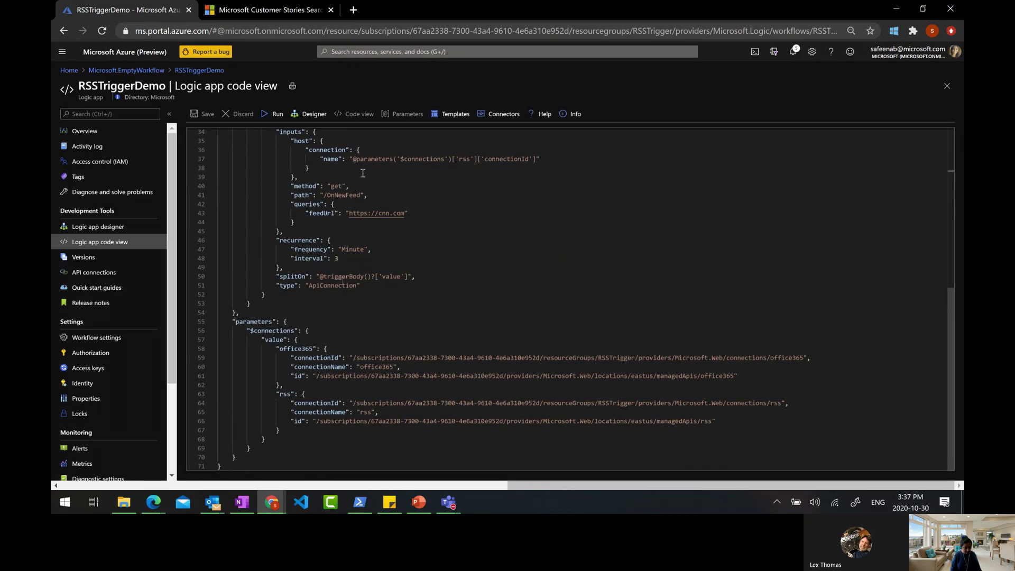
pyautogui.scroll(6, 323, 233)
pyautogui.scroll(-3, 346, 414)
pyautogui.scroll(-3, 346, 414)
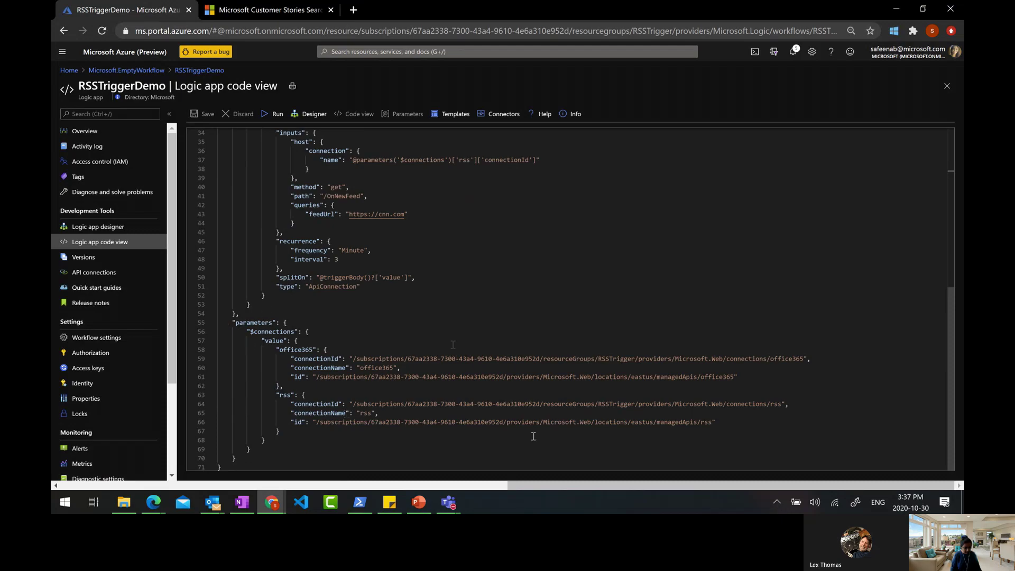
pyautogui.scroll(6, 543, 413)
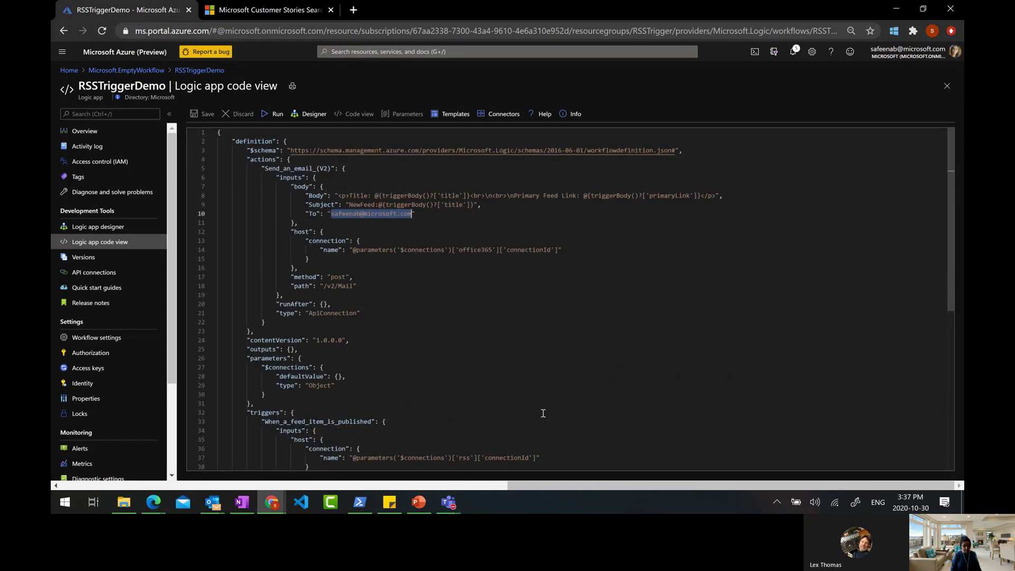
pyautogui.click(444, 324)
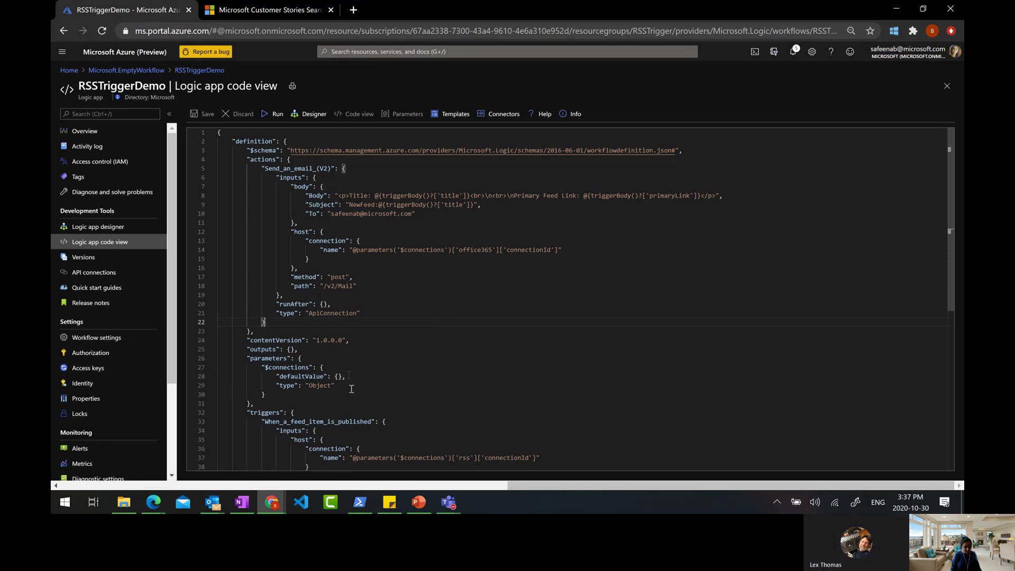
pyautogui.scroll(-6, 351, 389)
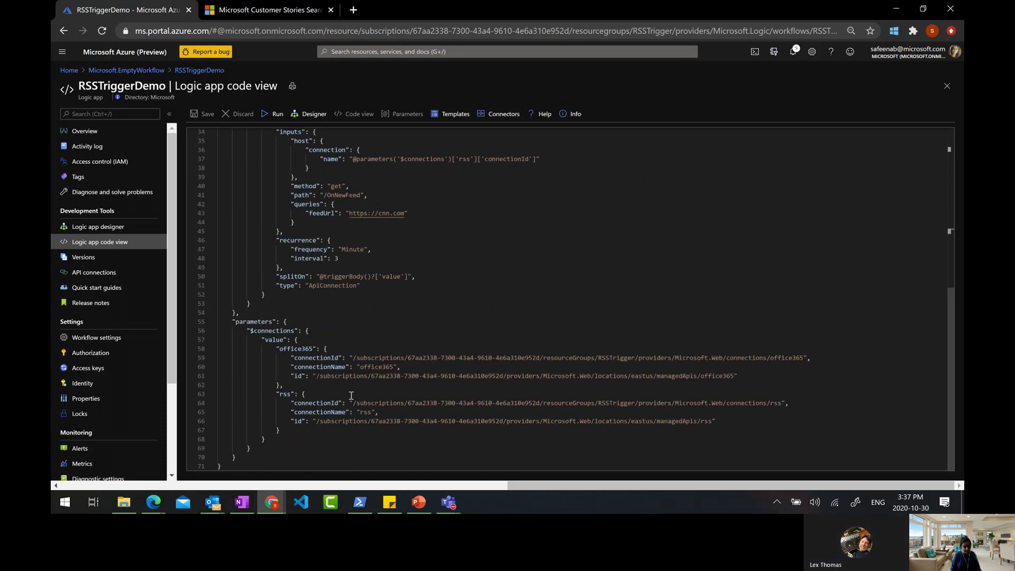
pyautogui.hotkey('alt', 'Tab')
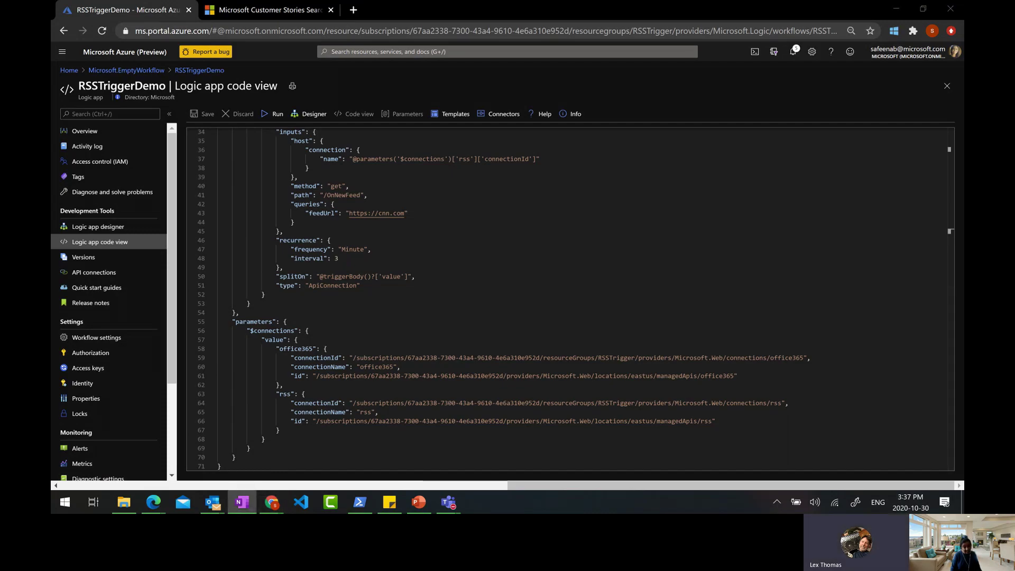
pyautogui.scroll(6, 459, 297)
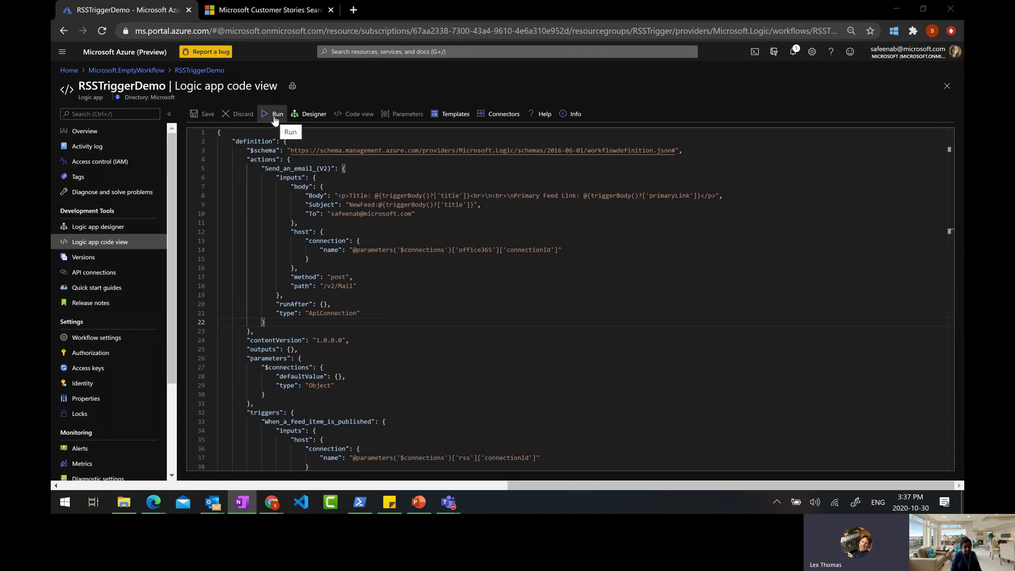
pyautogui.click(123, 226)
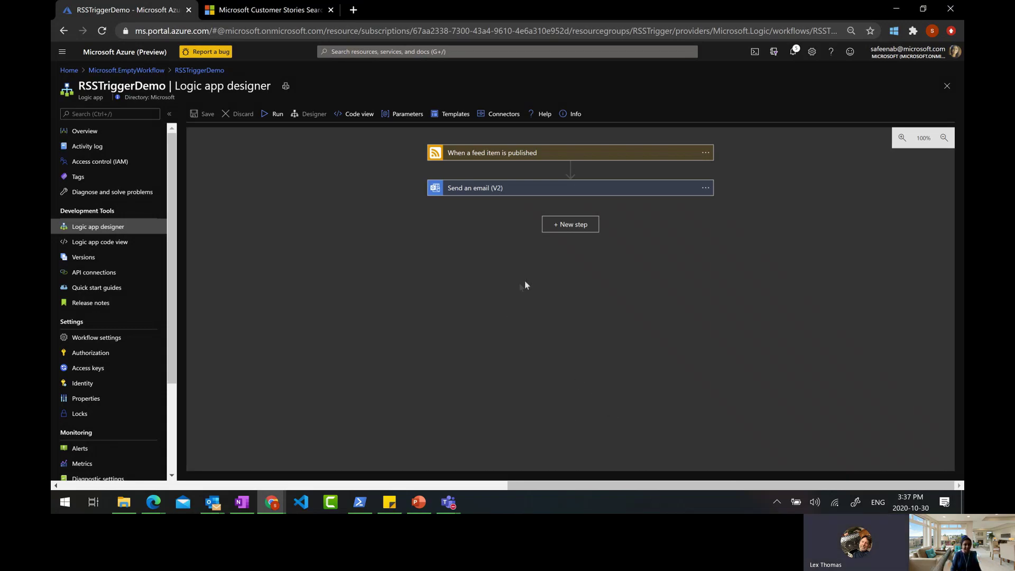
# Start the PowerPoint slide show and build the Custom Connectors slide's diagram and five-step process
pyautogui.hotkey('alt', 'Tab')
pyautogui.click(131, 63)
pyautogui.click(487, 222)
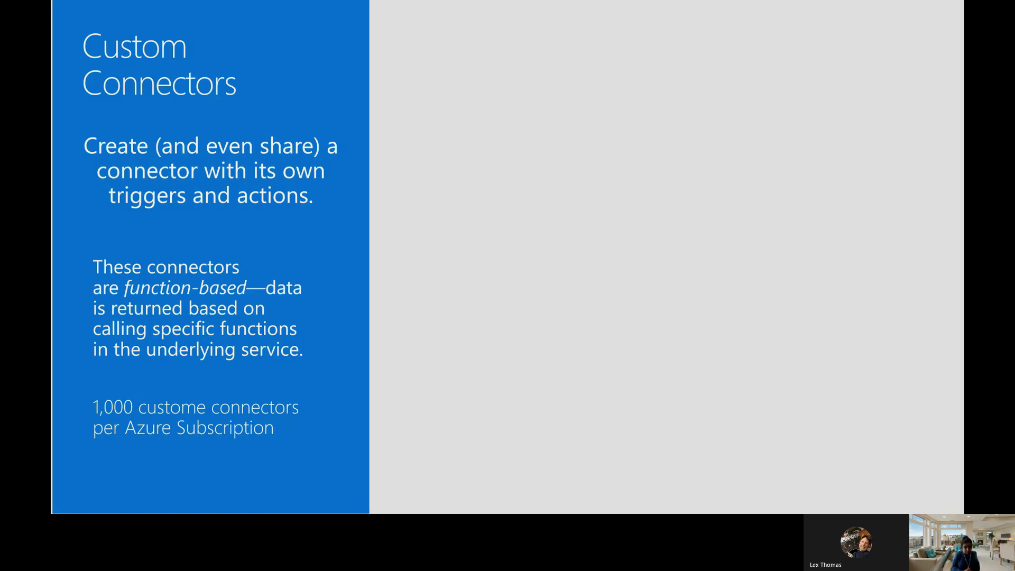
pyautogui.click(491, 242)
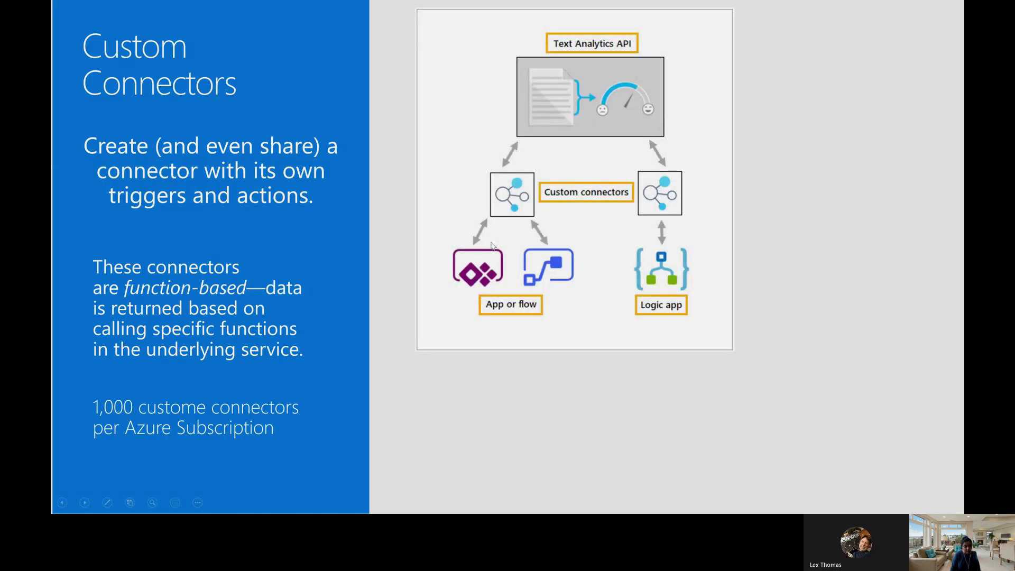
pyautogui.click(491, 245)
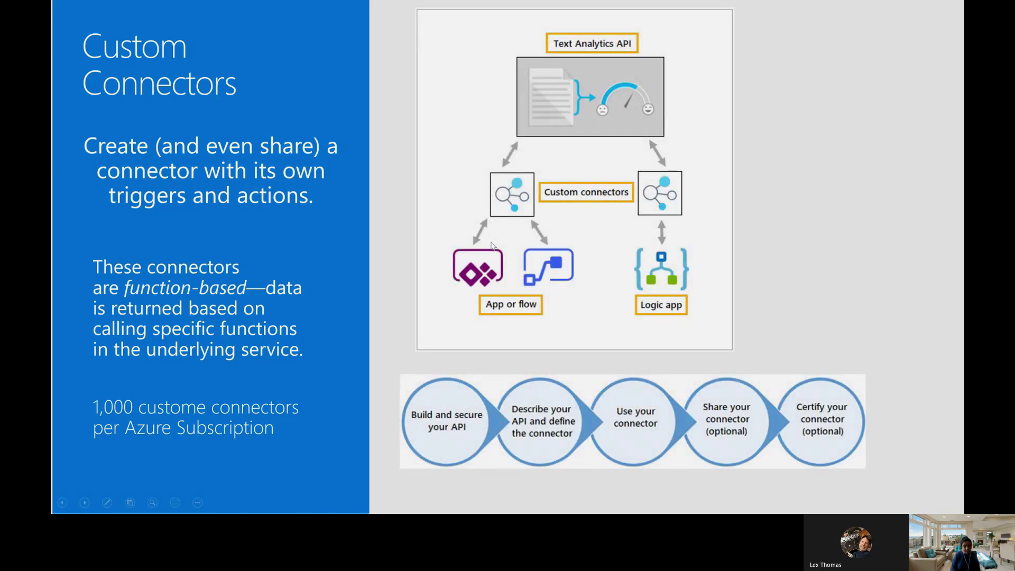
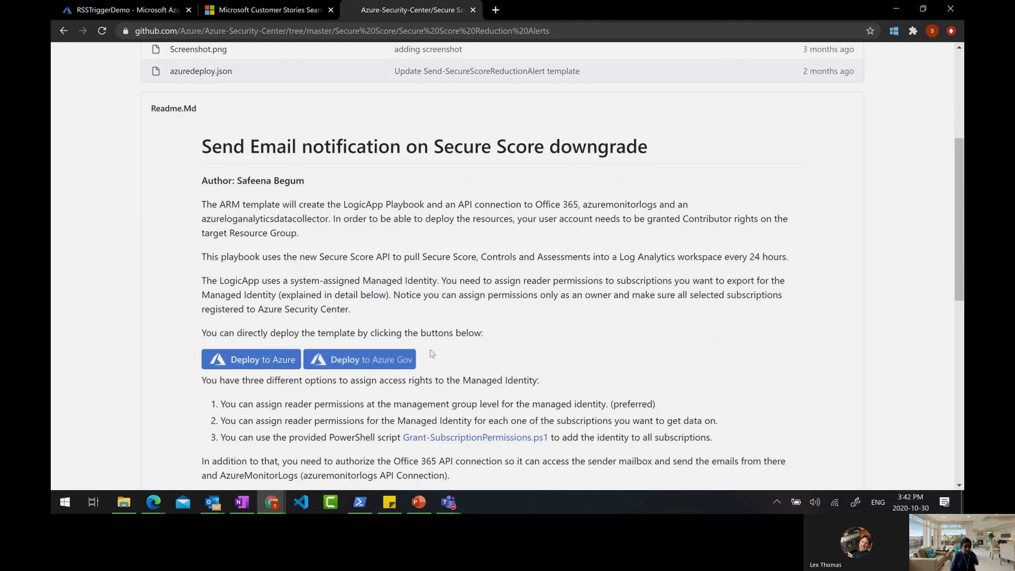
# Switch back to the Azure portal showing the completed Microsoft.EmptyWorkflow deployment in RSSTrigger
pyautogui.click(127, 9)
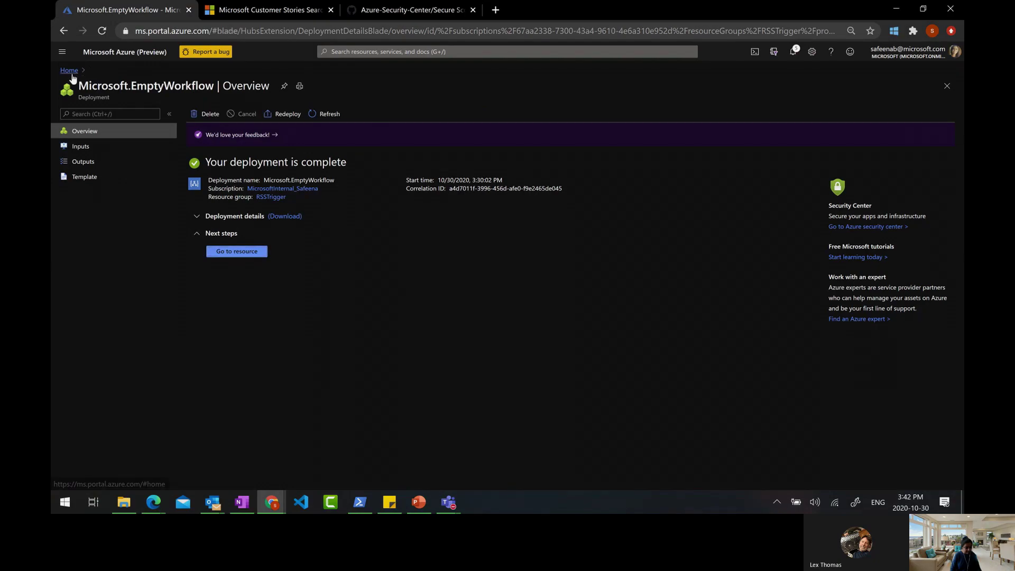
# Browse Resource groups to securescoremonitor and open the Send-SecureScoreReductionAlert logic app
pyautogui.click(71, 70)
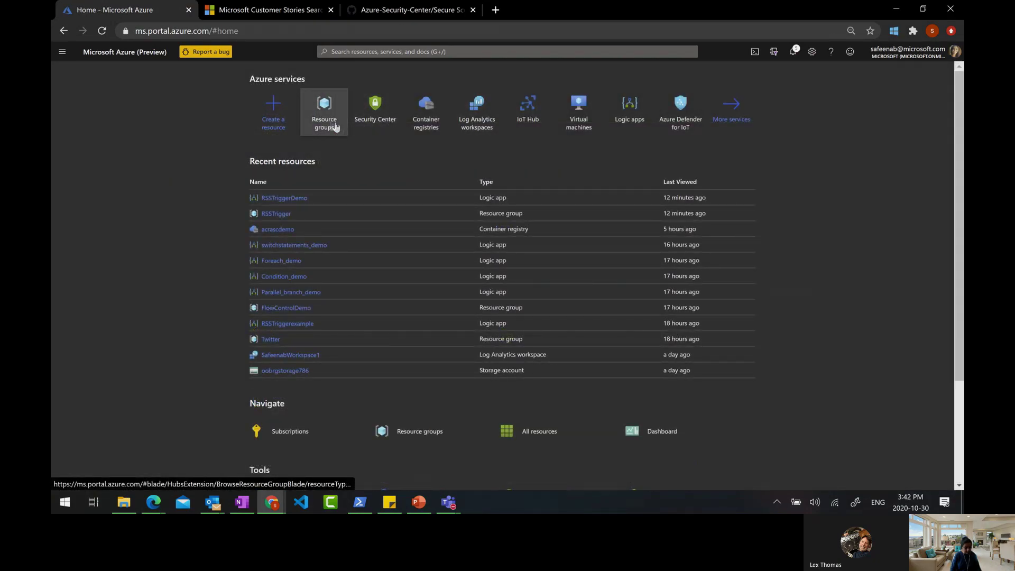
pyautogui.click(332, 126)
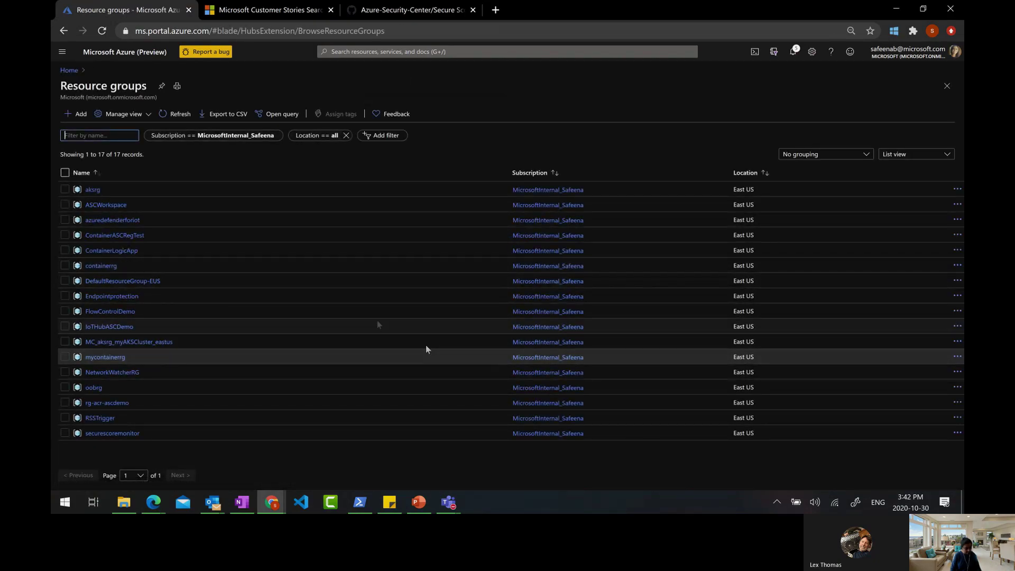
pyautogui.click(112, 433)
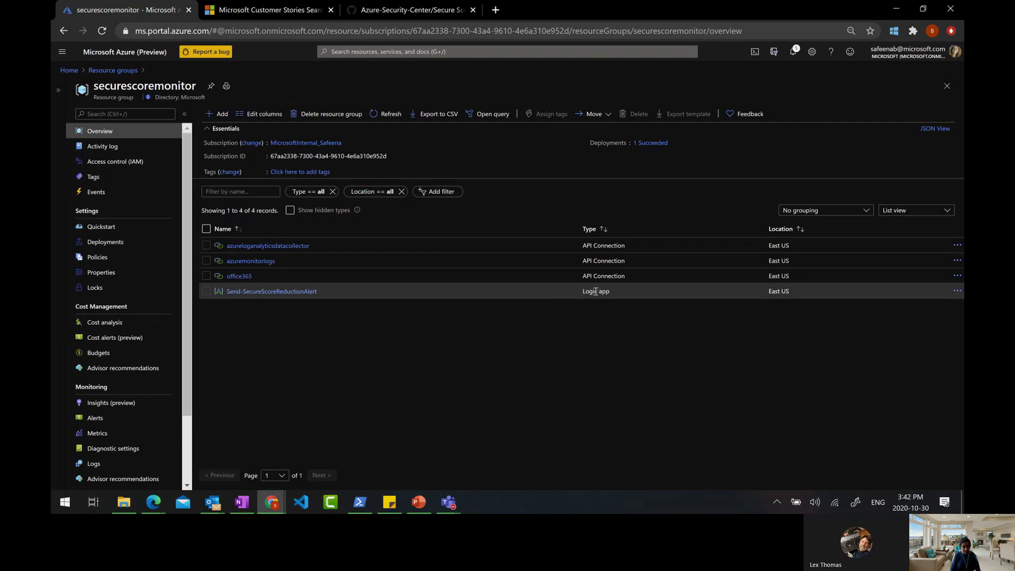
pyautogui.click(69, 71)
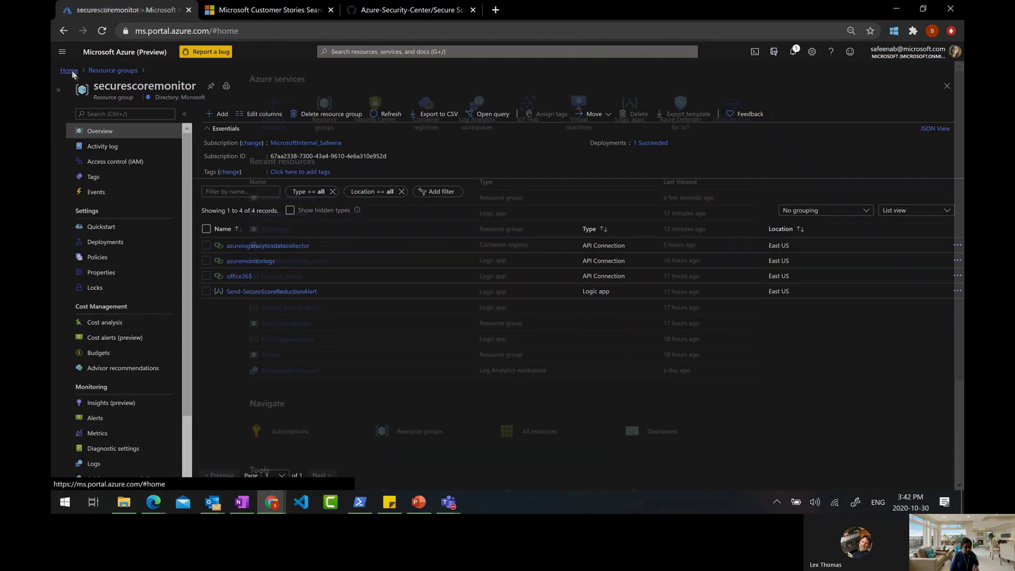
pyautogui.click(324, 109)
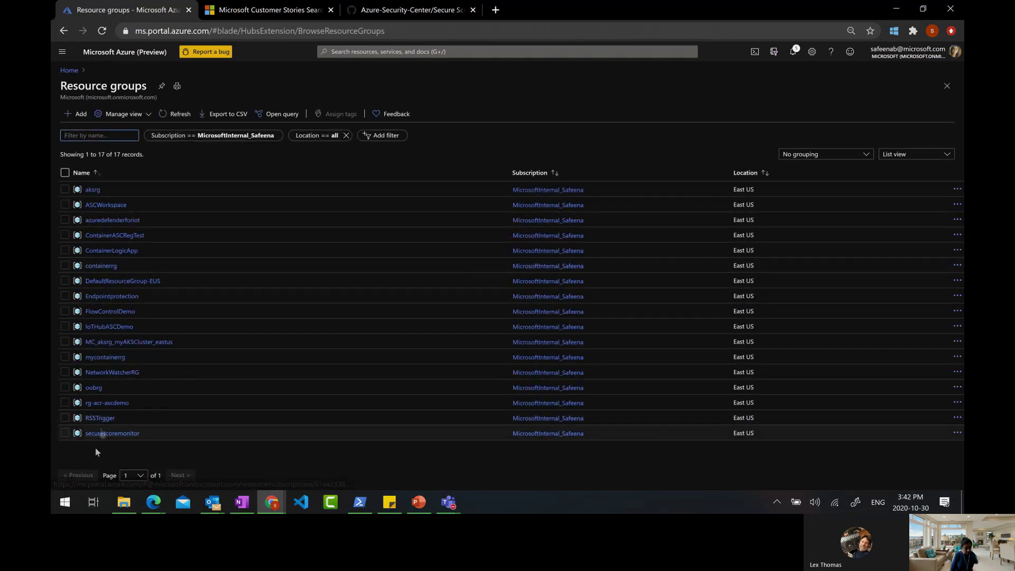
pyautogui.click(104, 421)
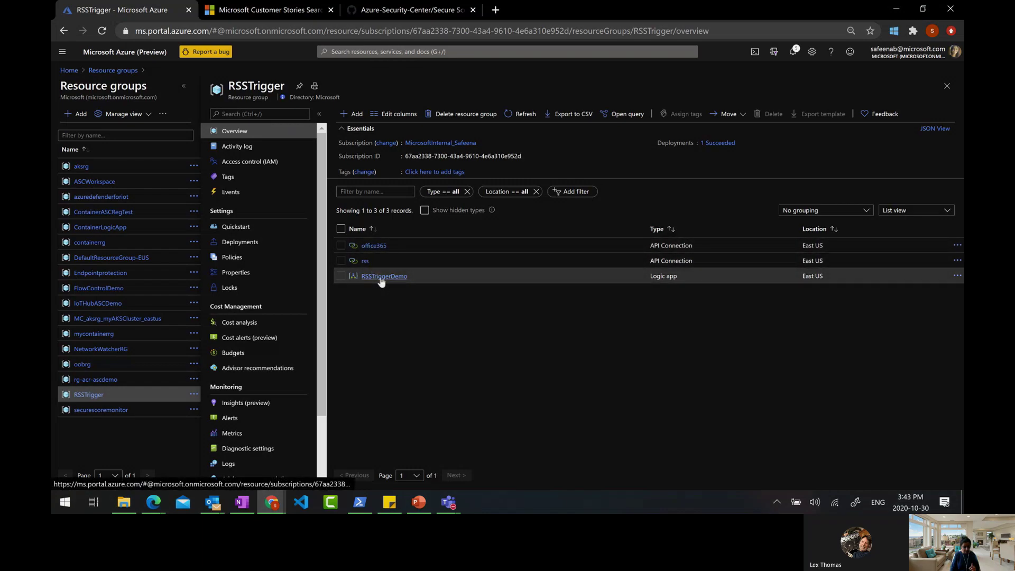
pyautogui.click(106, 411)
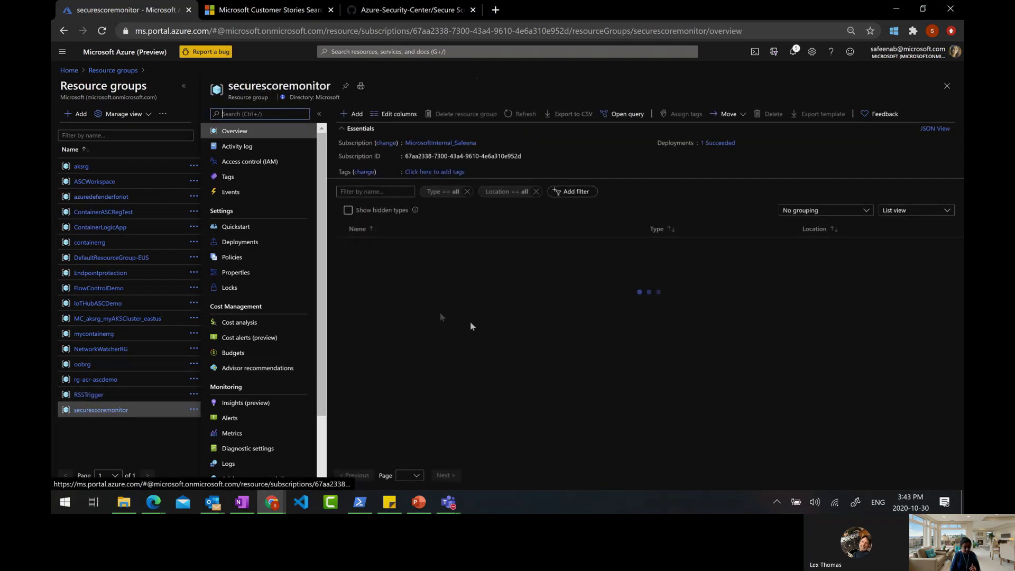
pyautogui.click(407, 292)
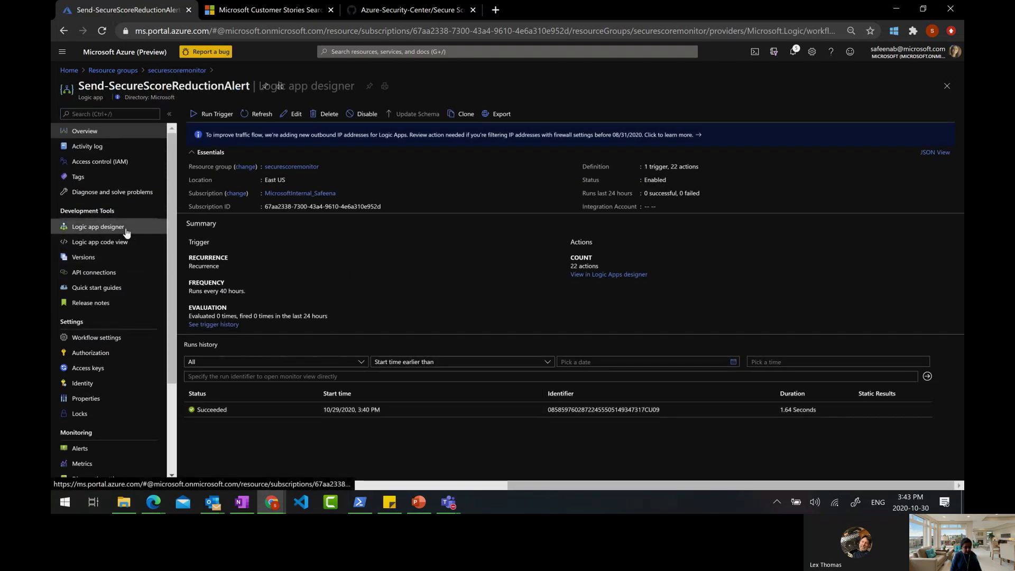
# Open the workflow in the designer and inspect Recurrence and CurrentScorepercent's starting value 100
pyautogui.click(98, 227)
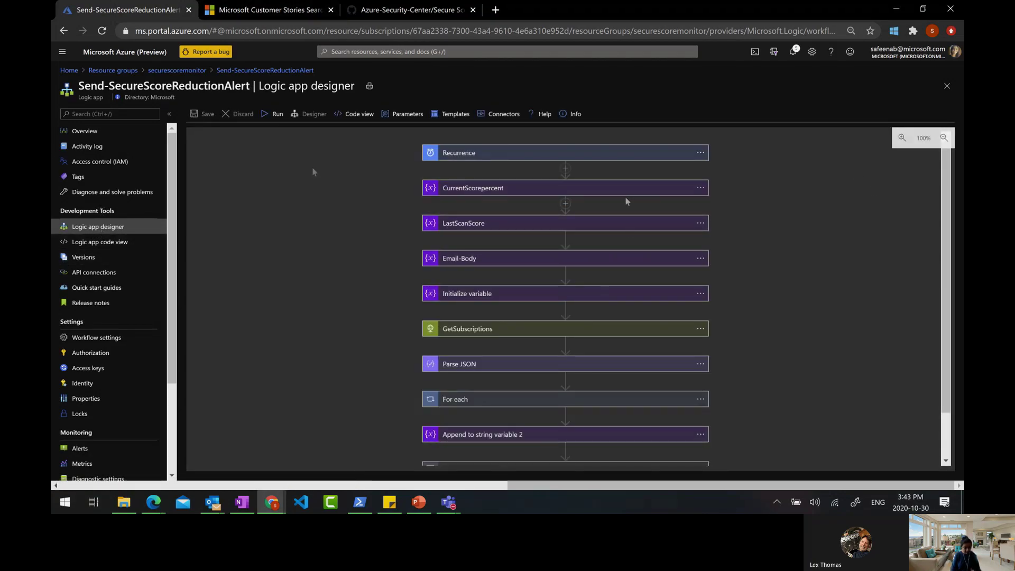
pyautogui.click(476, 154)
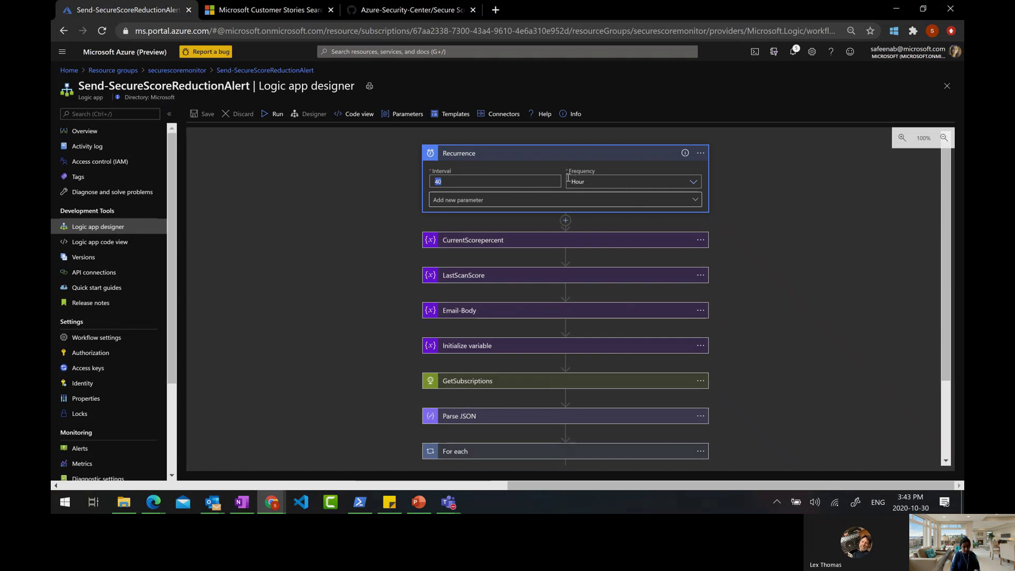
pyautogui.click(477, 240)
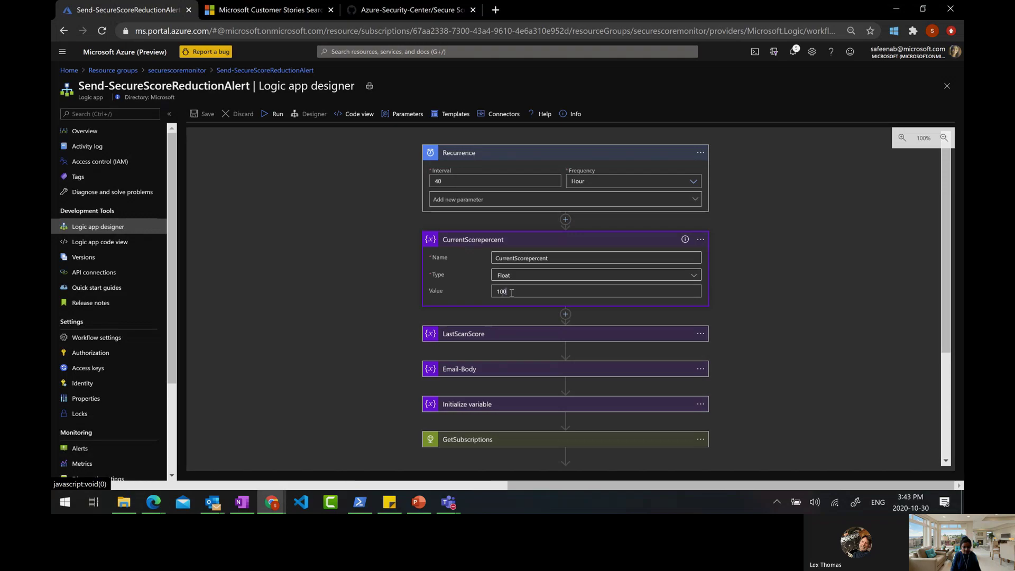
pyautogui.moveTo(512, 293); pyautogui.dragTo(490, 295)
pyautogui.click(363, 302)
pyautogui.scroll(-3, 363, 302)
# Expand the LastScanScore variable and the Email-Body variable's HTML content
pyautogui.click(454, 217)
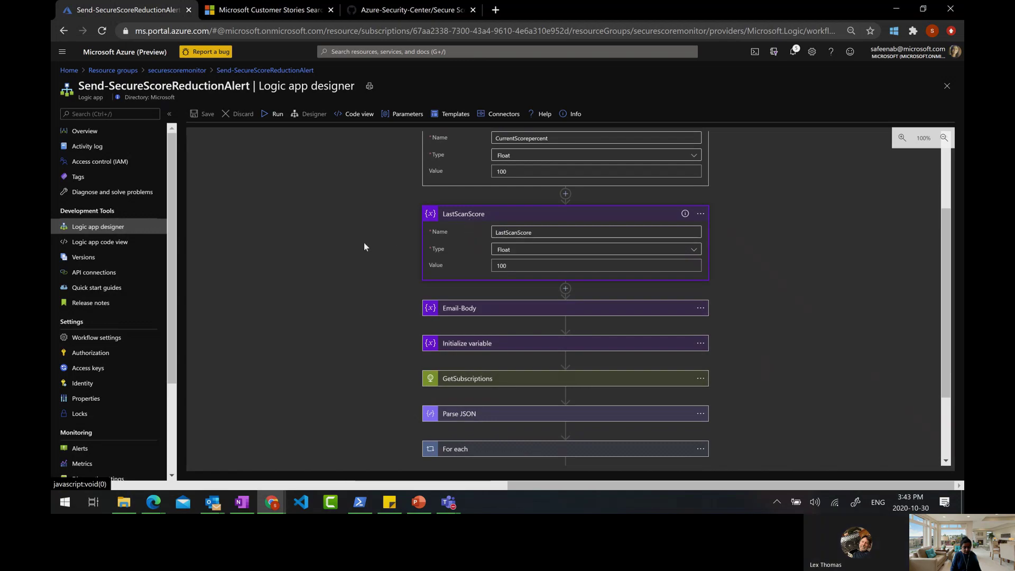
pyautogui.click(472, 312)
pyautogui.scroll(-3, 465, 238)
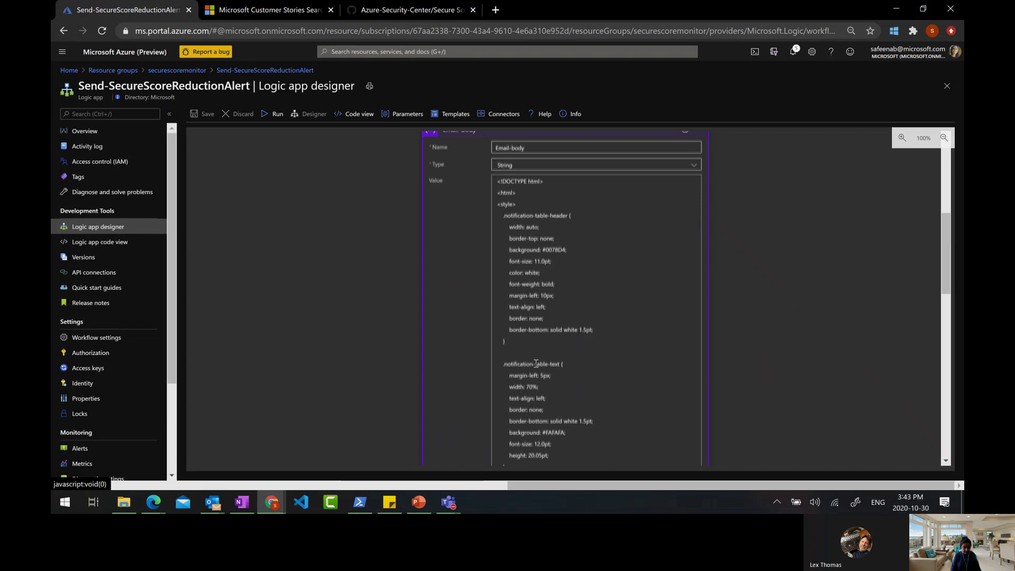
pyautogui.scroll(-4, 534, 381)
pyautogui.scroll(-4, 535, 365)
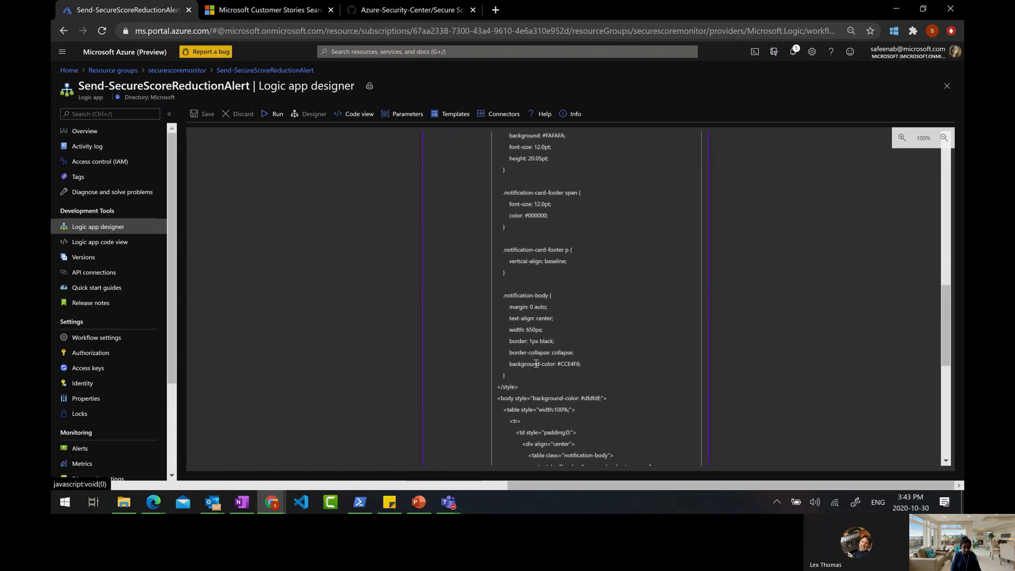
pyautogui.scroll(-3, 570, 385)
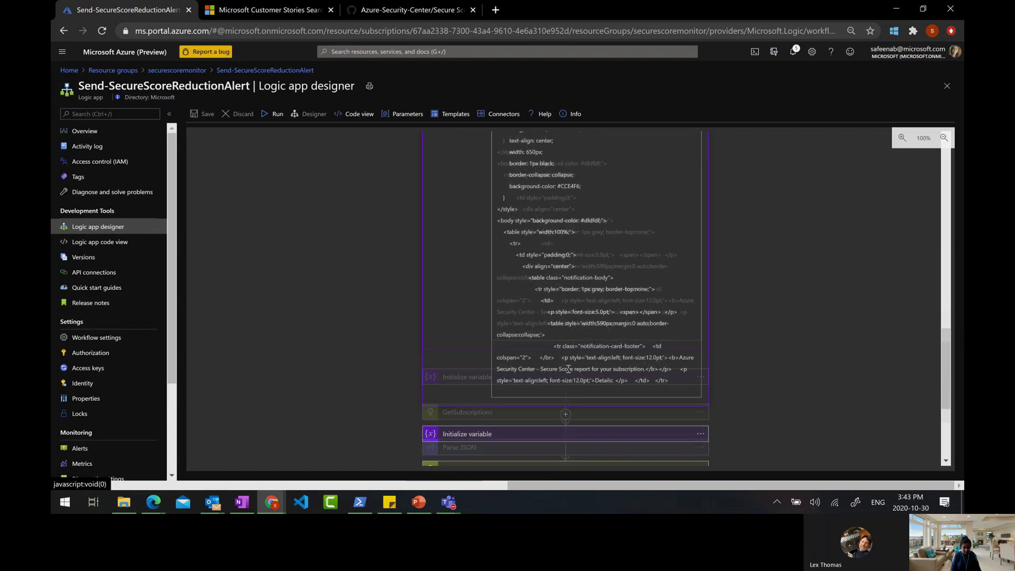
# Inspect the next Initialize variable step and GetSubscriptions' System Assigned Managed Identity authentication
pyautogui.click(482, 375)
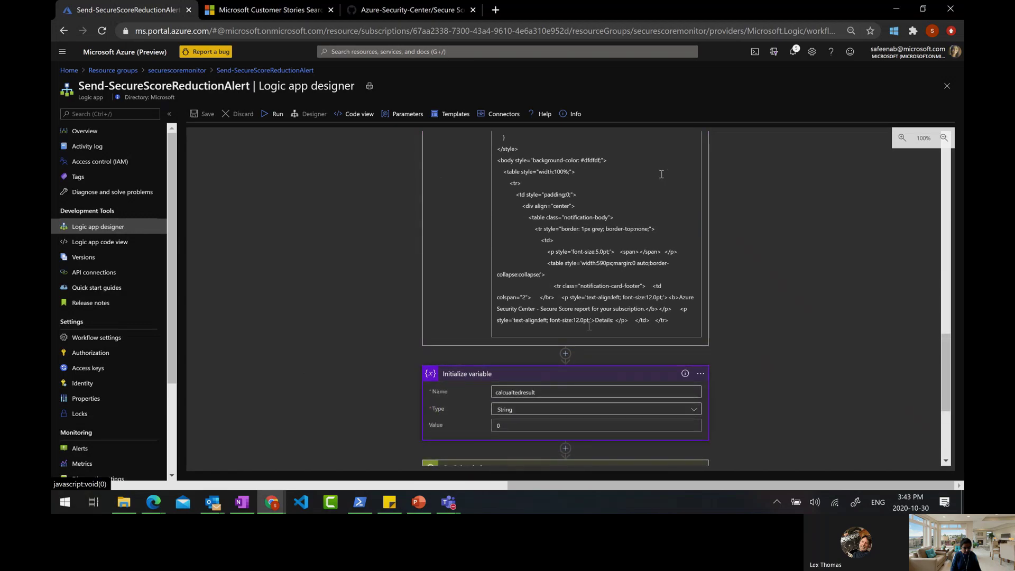
pyautogui.scroll(-3, 496, 340)
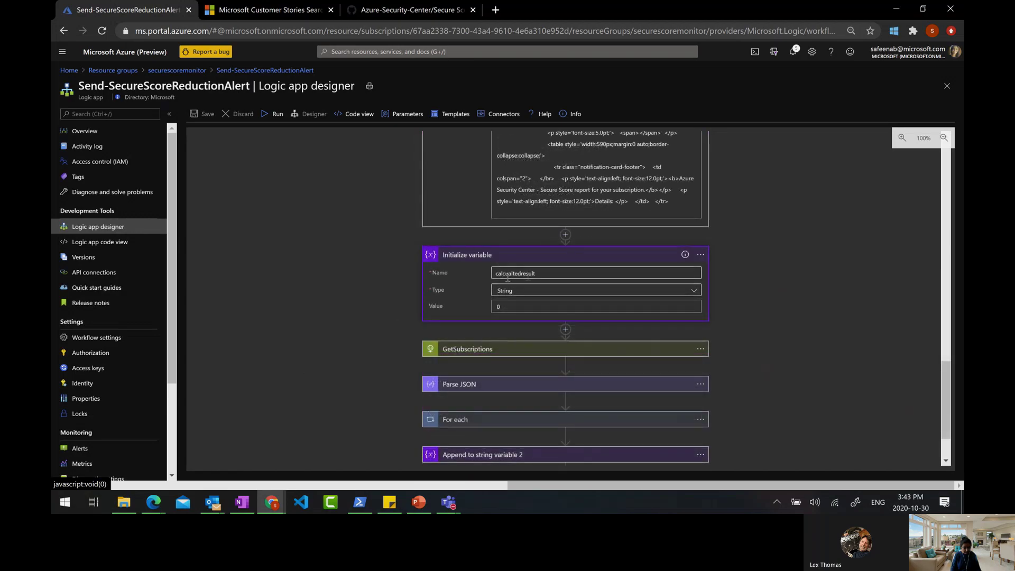
pyautogui.scroll(-2, 423, 349)
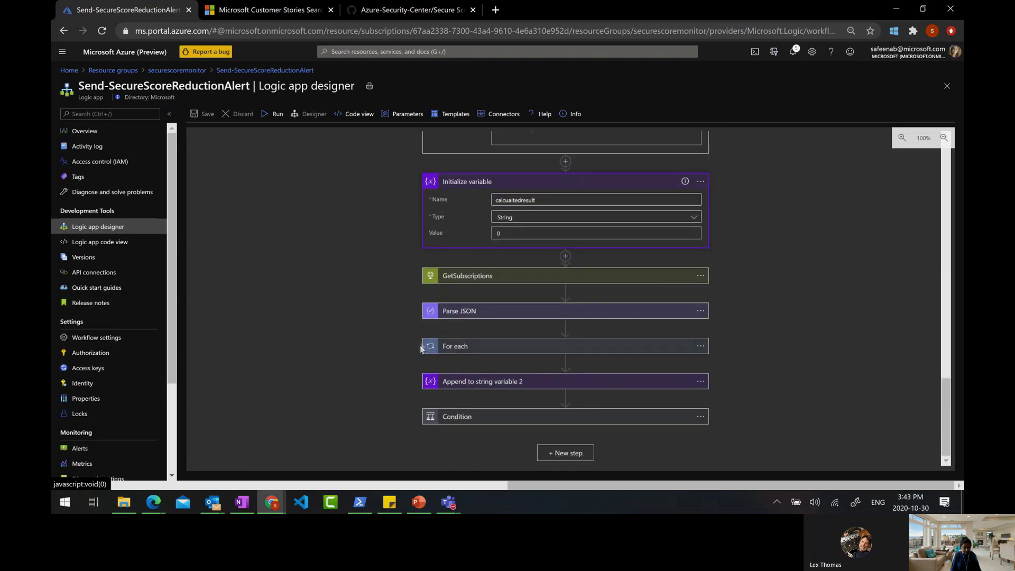
pyautogui.click(449, 274)
pyautogui.scroll(-3, 323, 276)
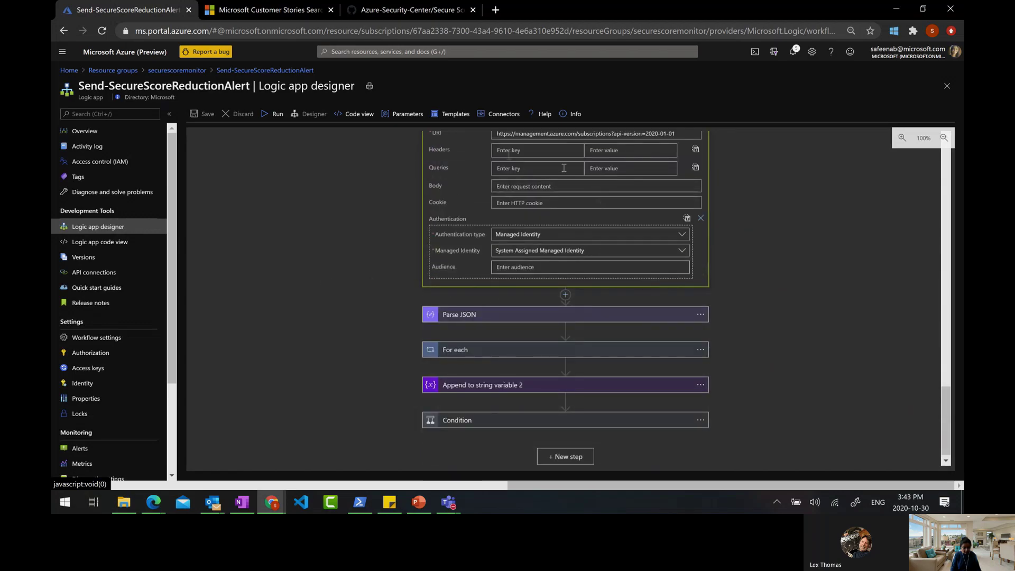
# Expand Parse JSON, the For each loop and its Check Subscription State condition (state equals Enabled)
pyautogui.scroll(1, 470, 272)
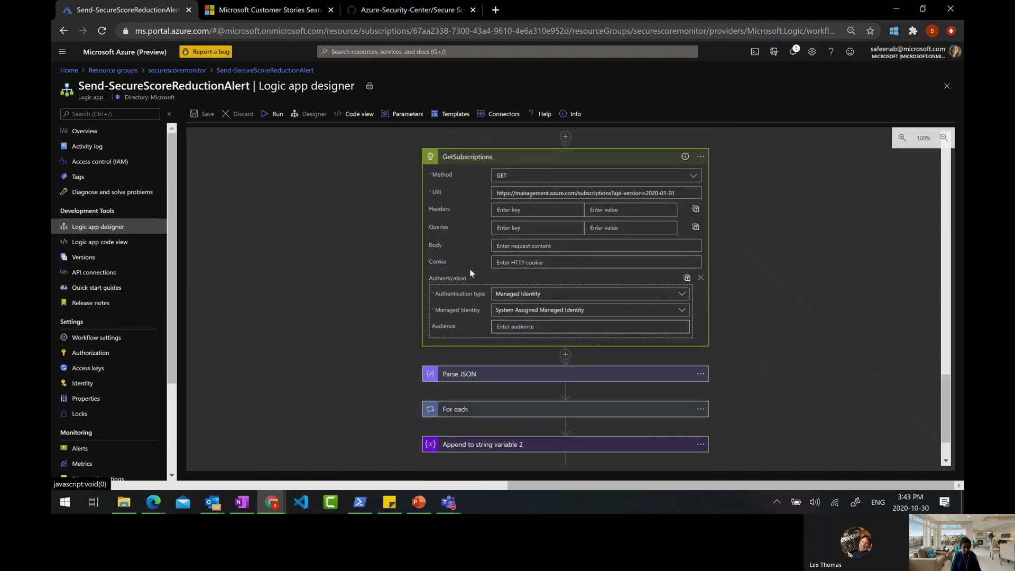
pyautogui.scroll(-1, 470, 268)
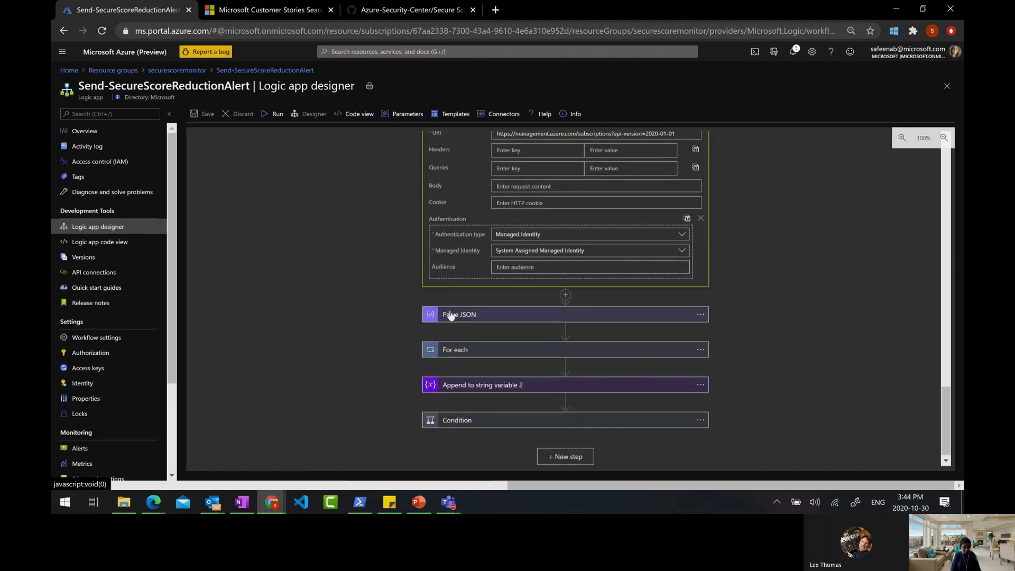
pyautogui.click(448, 315)
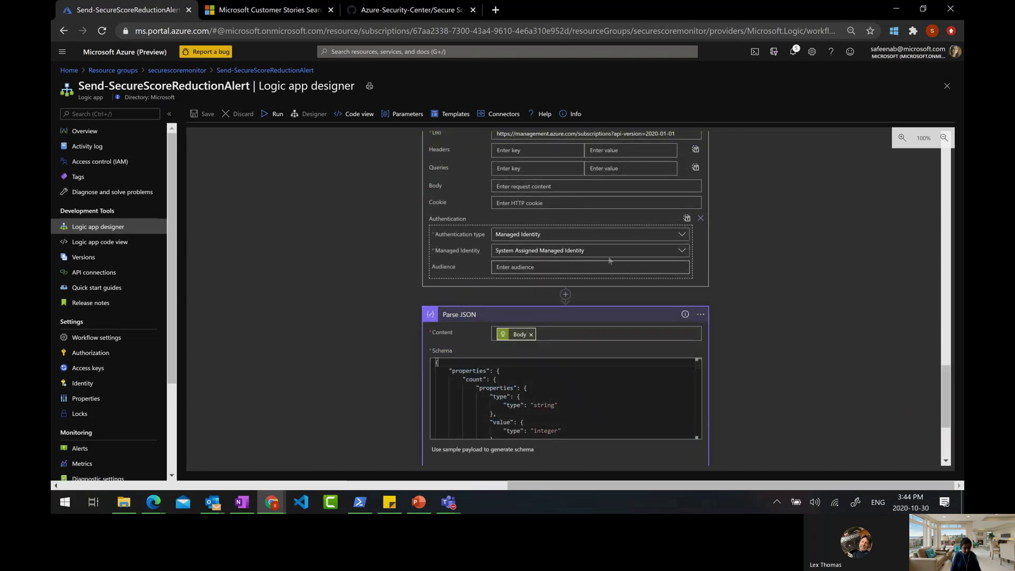
pyautogui.scroll(-3, 489, 417)
pyautogui.click(458, 347)
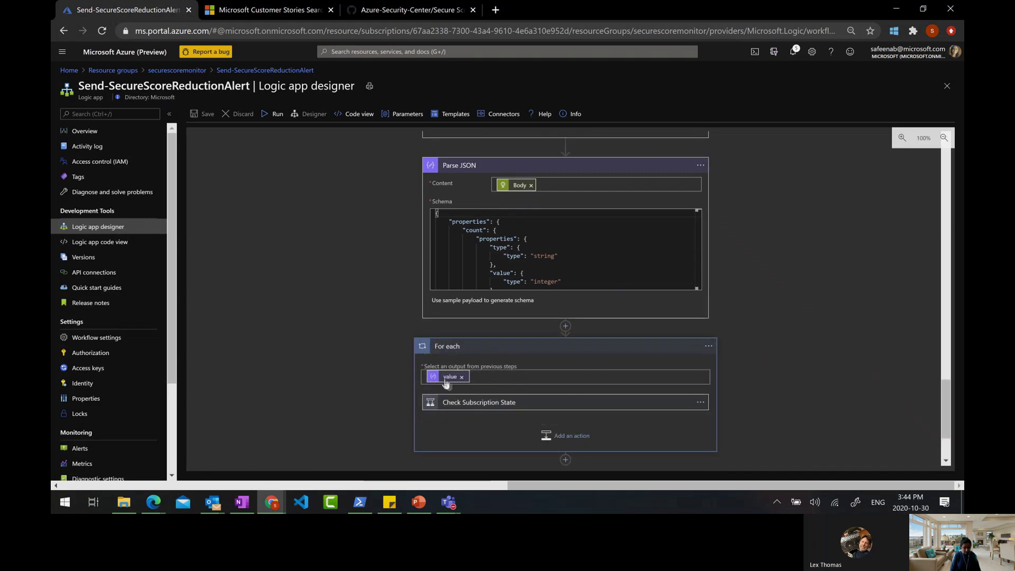
pyautogui.scroll(-1, 436, 388)
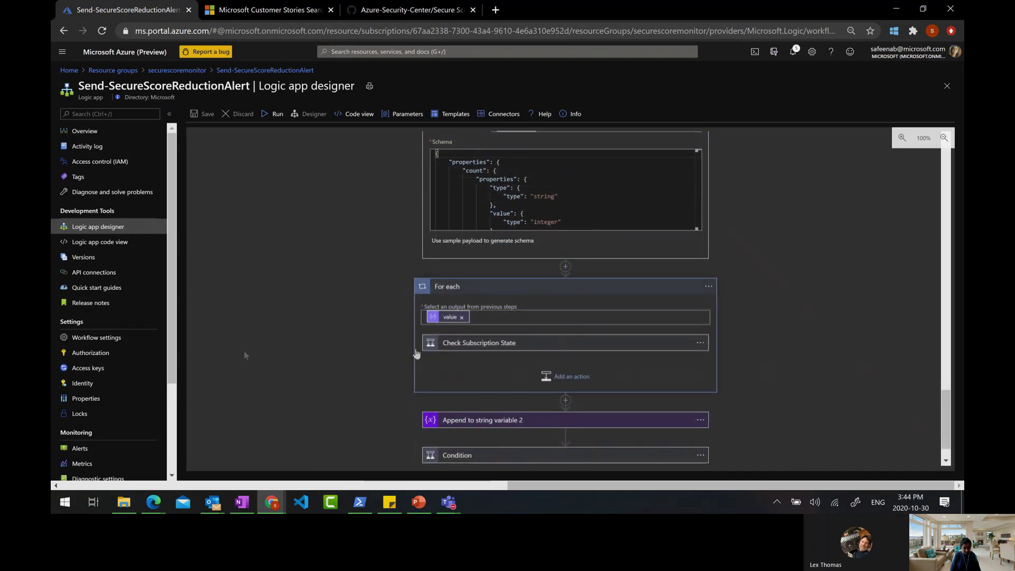
pyautogui.click(433, 345)
pyautogui.scroll(-2, 538, 354)
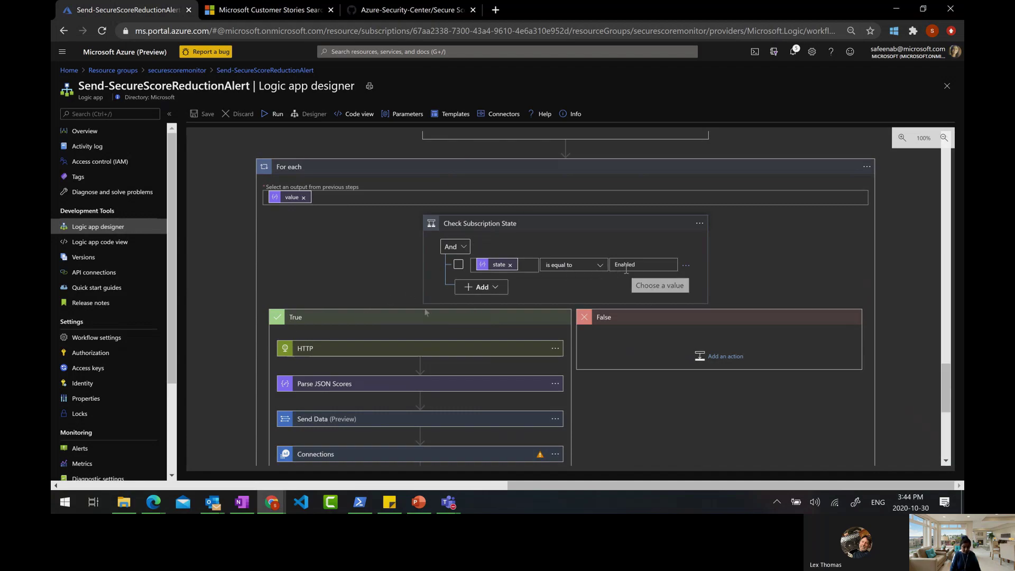
pyautogui.scroll(-3, 338, 328)
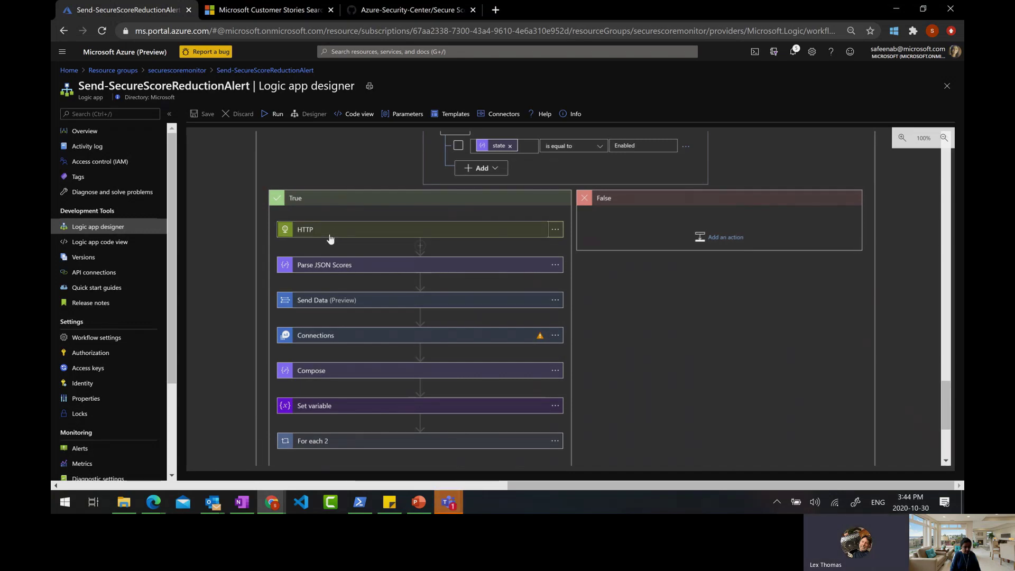
# Inspect the True branch's HTTP action and Parse JSON Scores step
pyautogui.click(328, 234)
pyautogui.click(329, 235)
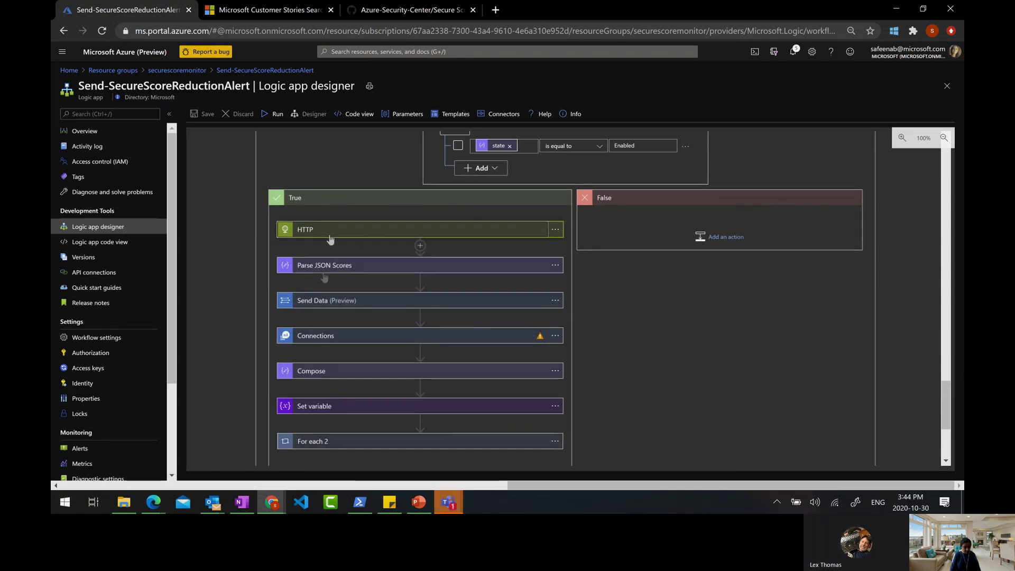
pyautogui.click(331, 269)
pyautogui.click(332, 271)
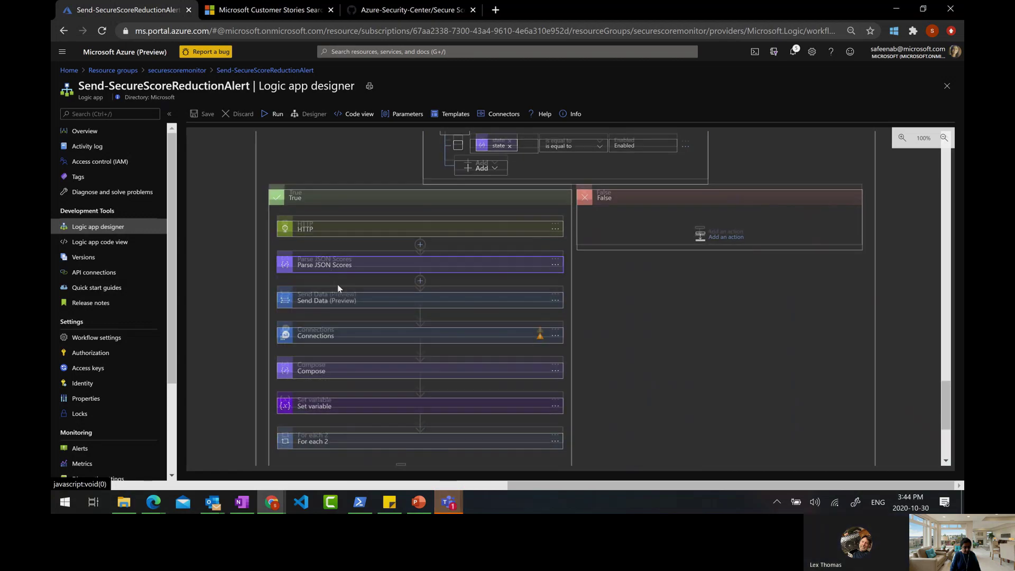
pyautogui.scroll(-1, 337, 285)
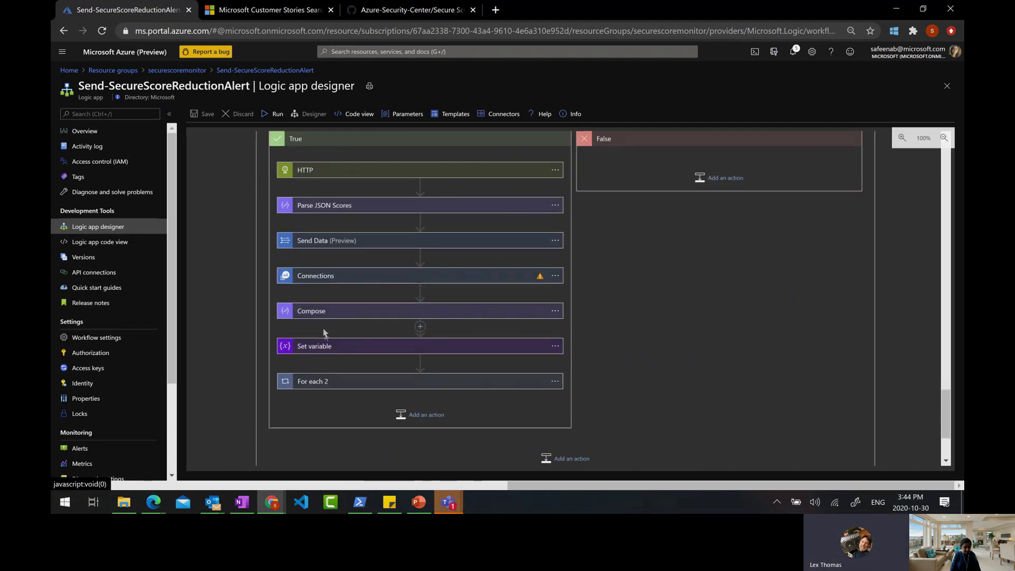
# Expand Send Data to show its request body and the dailyAscScore log name
pyautogui.click(318, 242)
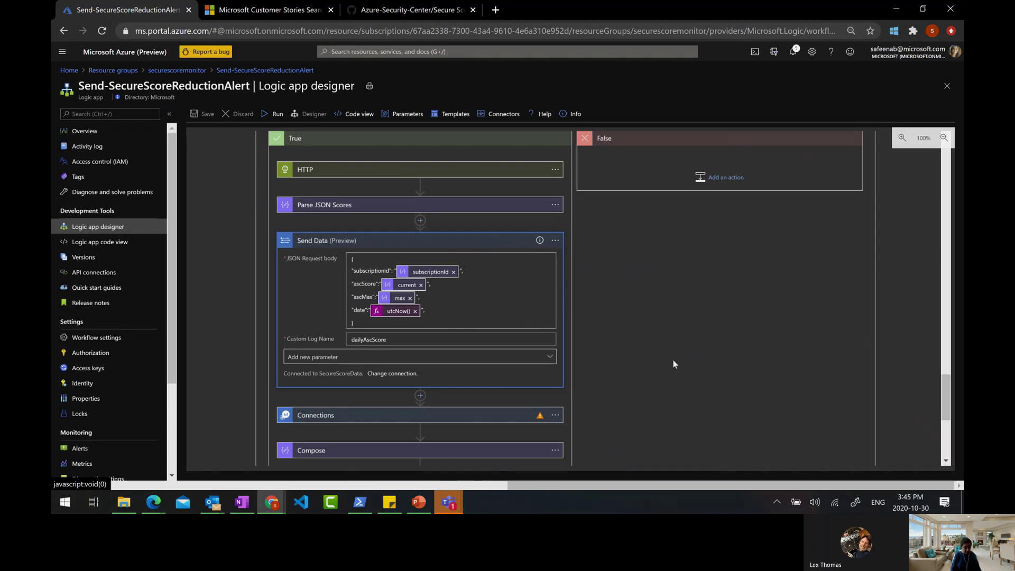
pyautogui.scroll(10, 674, 364)
pyautogui.scroll(-5, 674, 360)
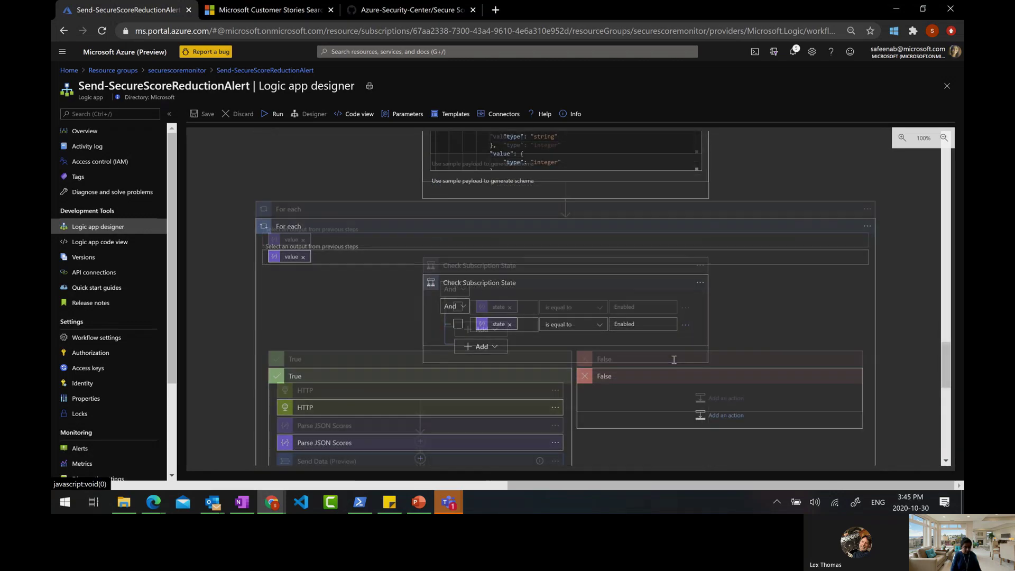
pyautogui.scroll(-10, 674, 359)
pyautogui.click(475, 417)
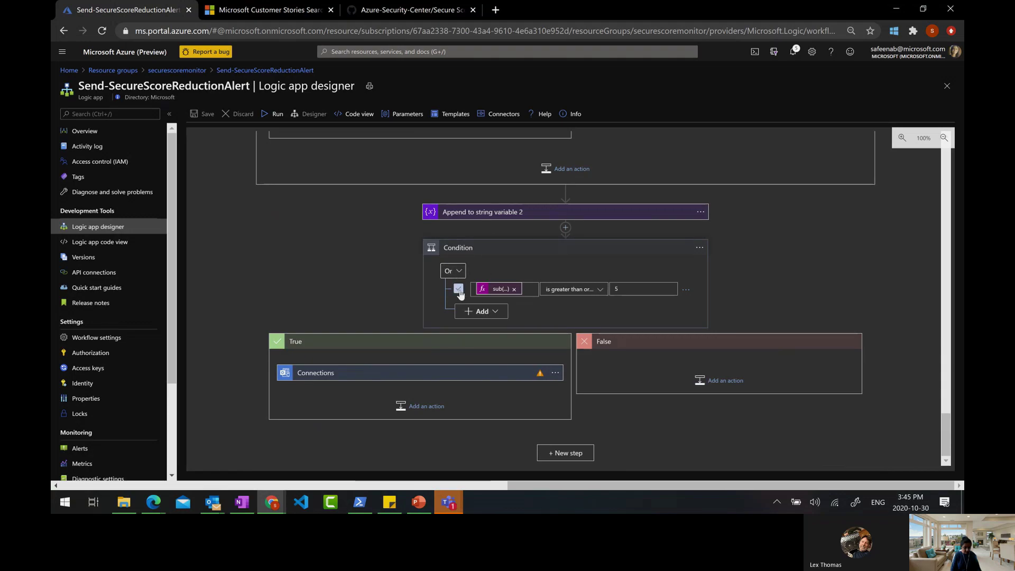
pyautogui.click(478, 311)
pyautogui.click(480, 326)
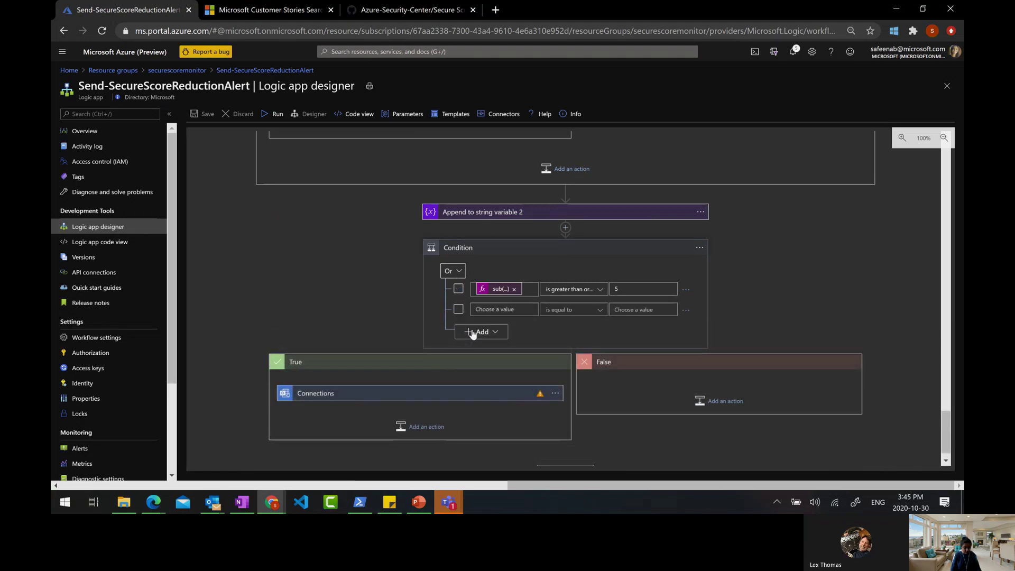
pyautogui.click(458, 289)
pyautogui.click(458, 309)
pyautogui.click(499, 310)
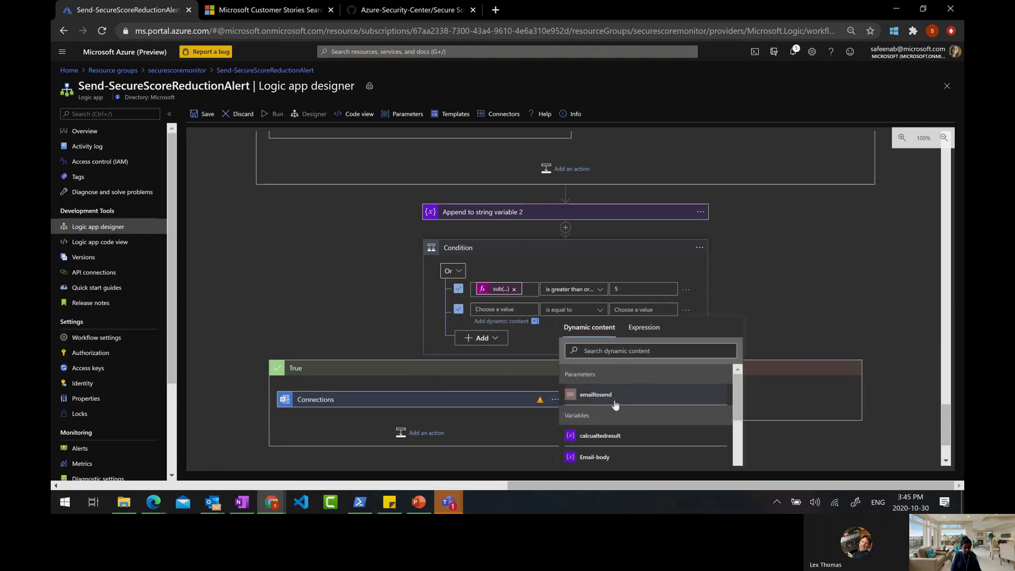
pyautogui.click(611, 398)
pyautogui.click(639, 310)
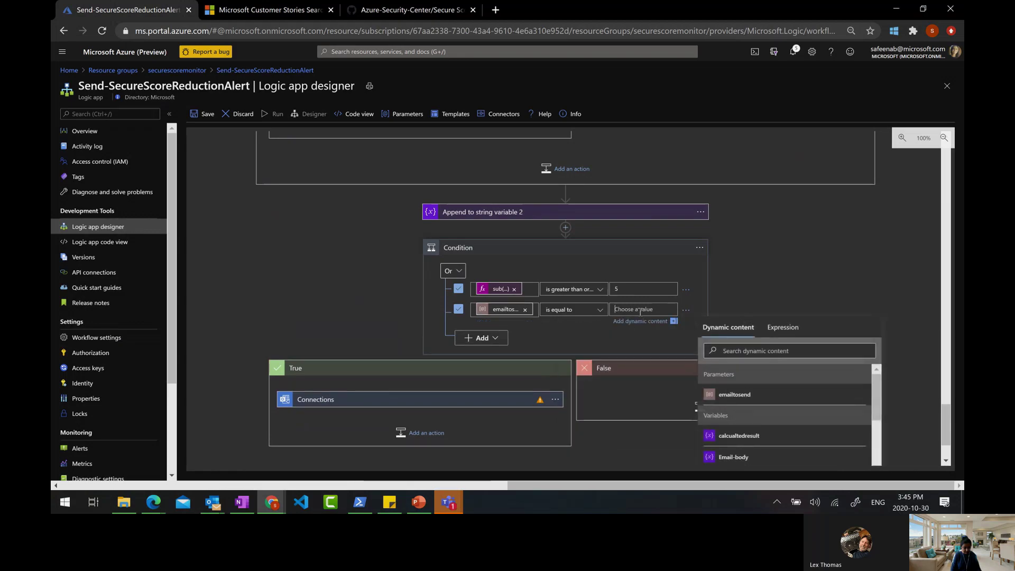
pyautogui.write('1')
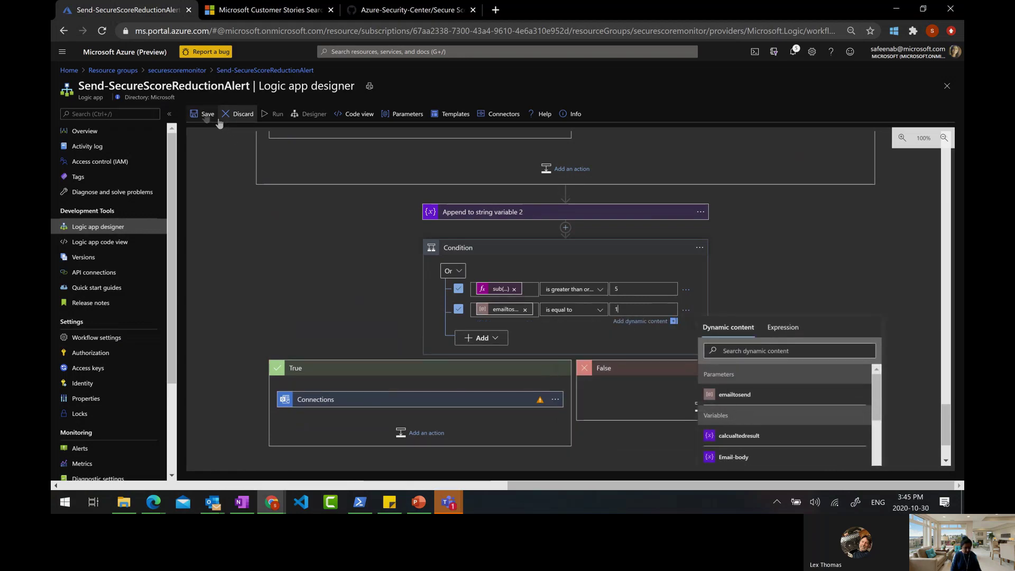
pyautogui.click(217, 121)
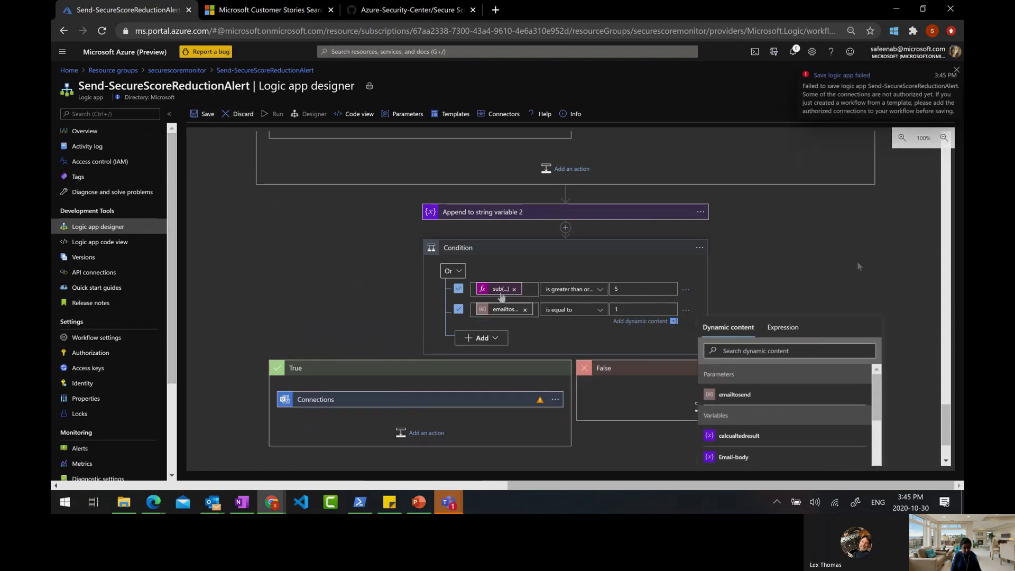
pyautogui.click(848, 299)
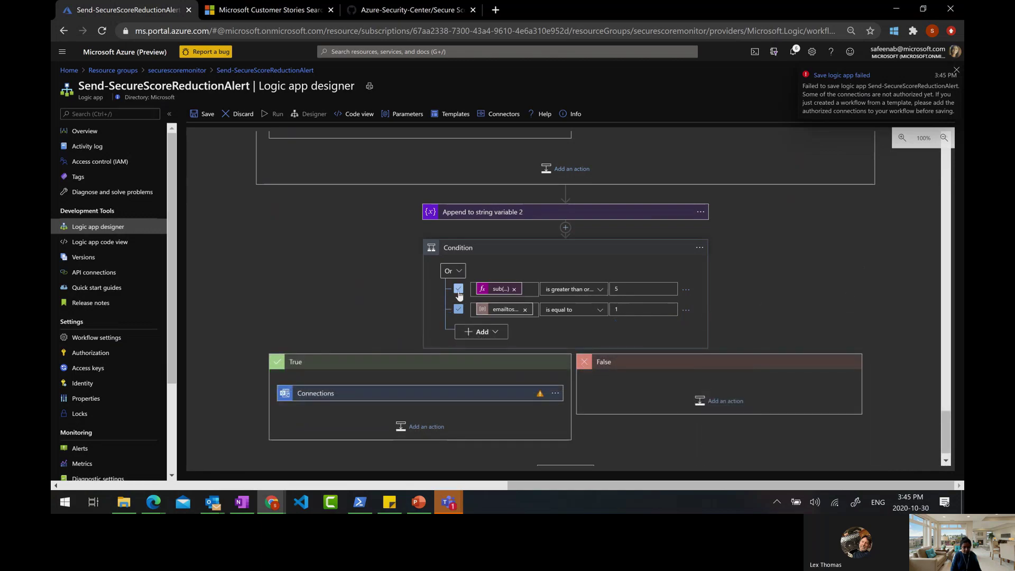
pyautogui.click(686, 310)
pyautogui.click(722, 318)
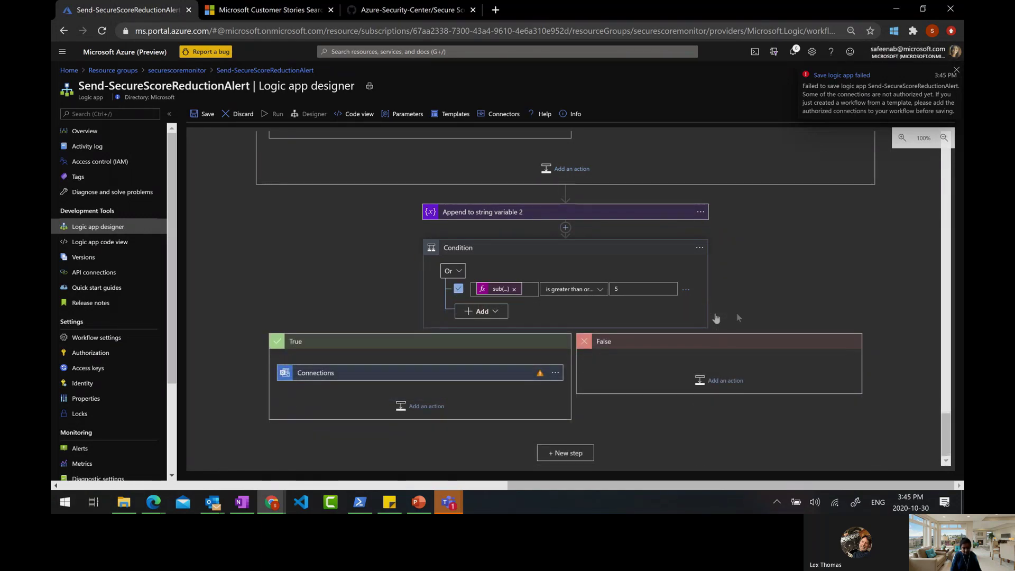
pyautogui.scroll(10, 785, 310)
pyautogui.scroll(10, 784, 313)
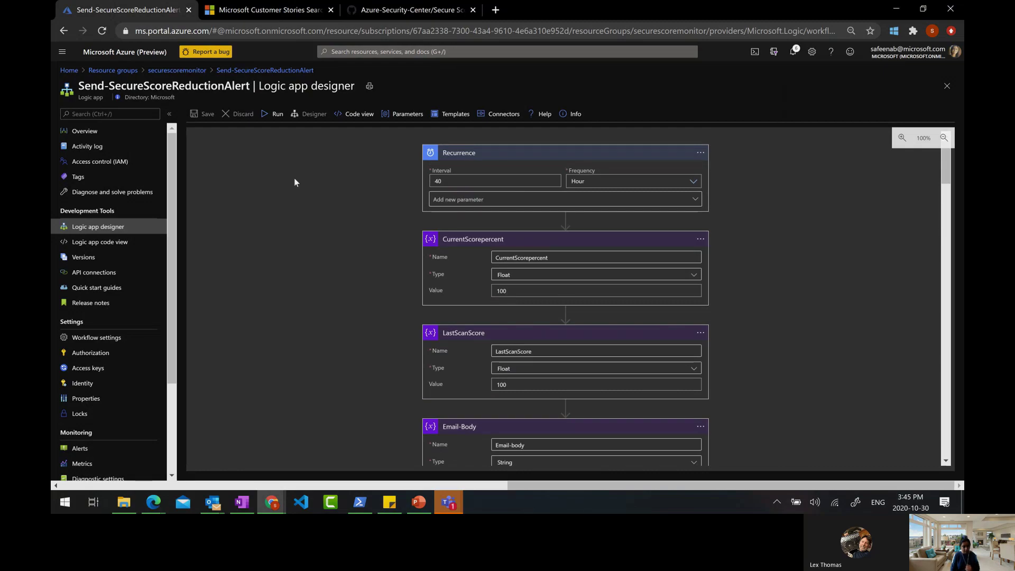
# Run the workflow manually and check the overview's runs history for the new Running run
pyautogui.doubleClick(441, 182)
pyautogui.click(270, 114)
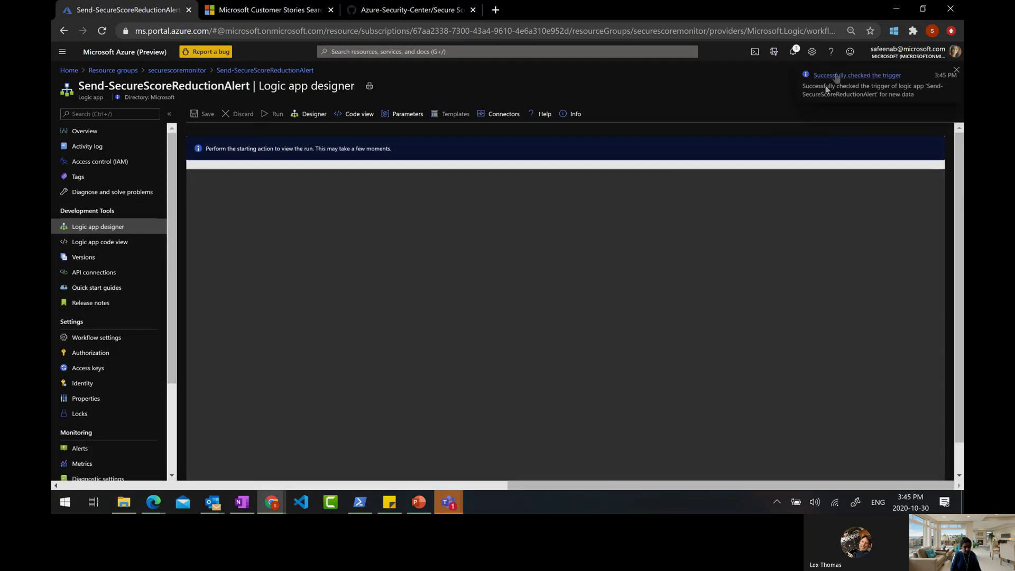
pyautogui.click(90, 131)
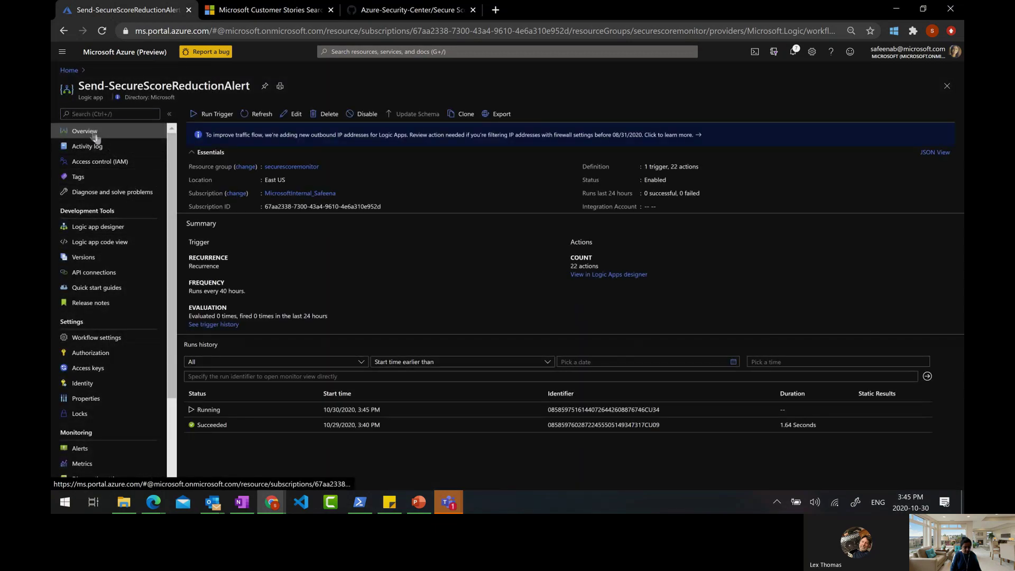
# Open the 3:45 PM run, confirm Condition is false and Send an email (V2) was skipped
pyautogui.click(207, 412)
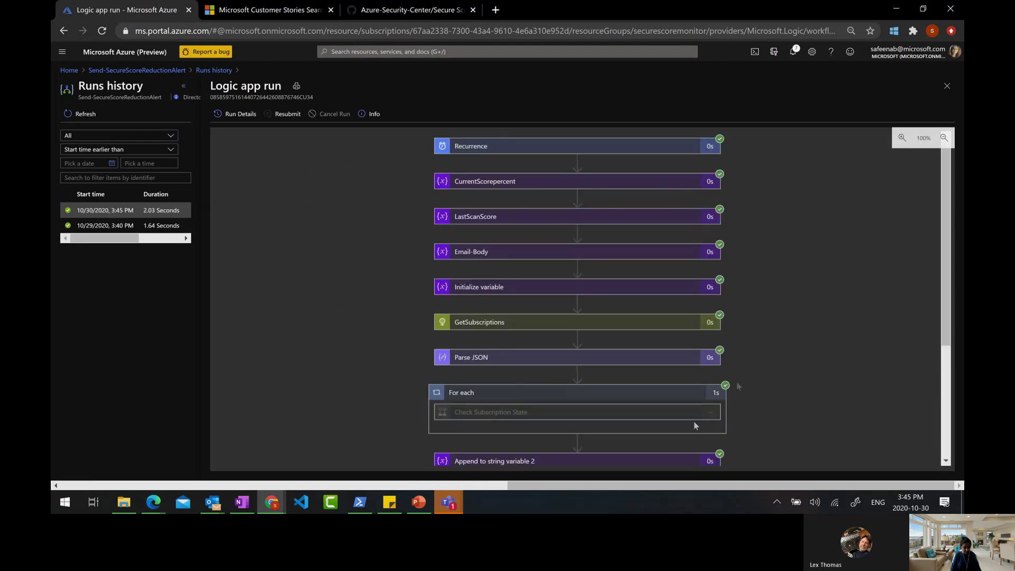
pyautogui.scroll(-2, 737, 379)
pyautogui.scroll(-3, 737, 380)
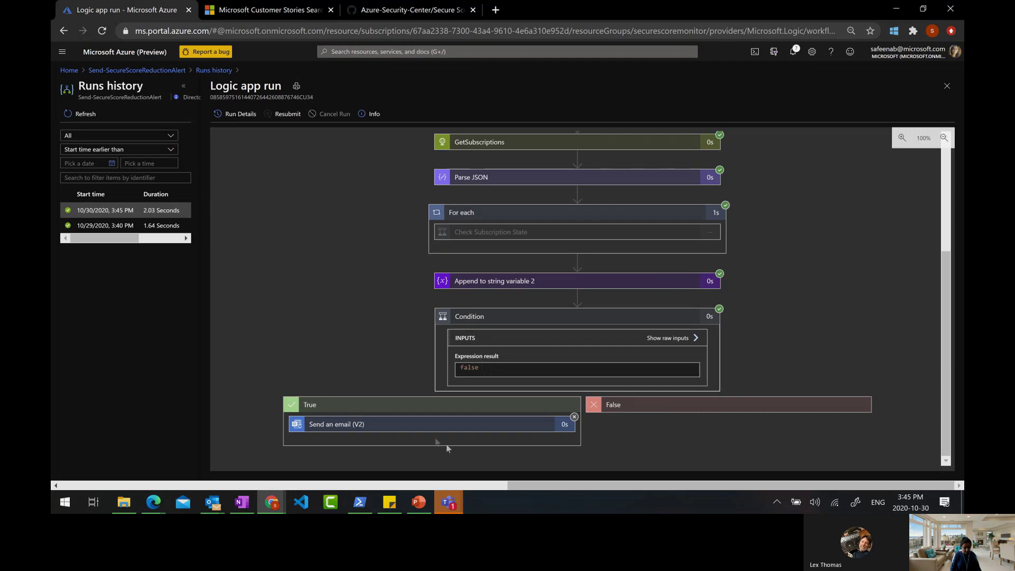
pyautogui.click(423, 427)
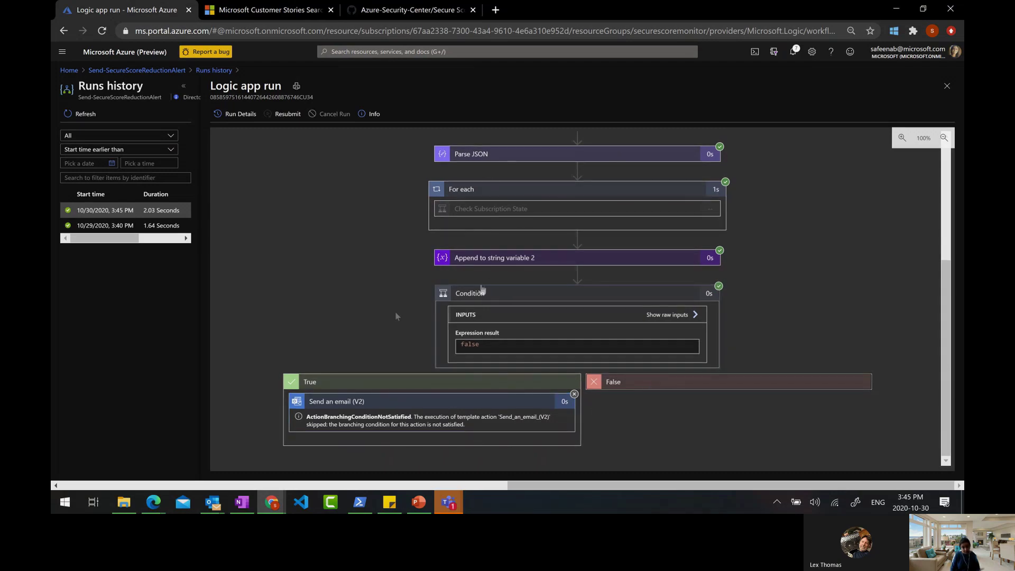
pyautogui.click(145, 71)
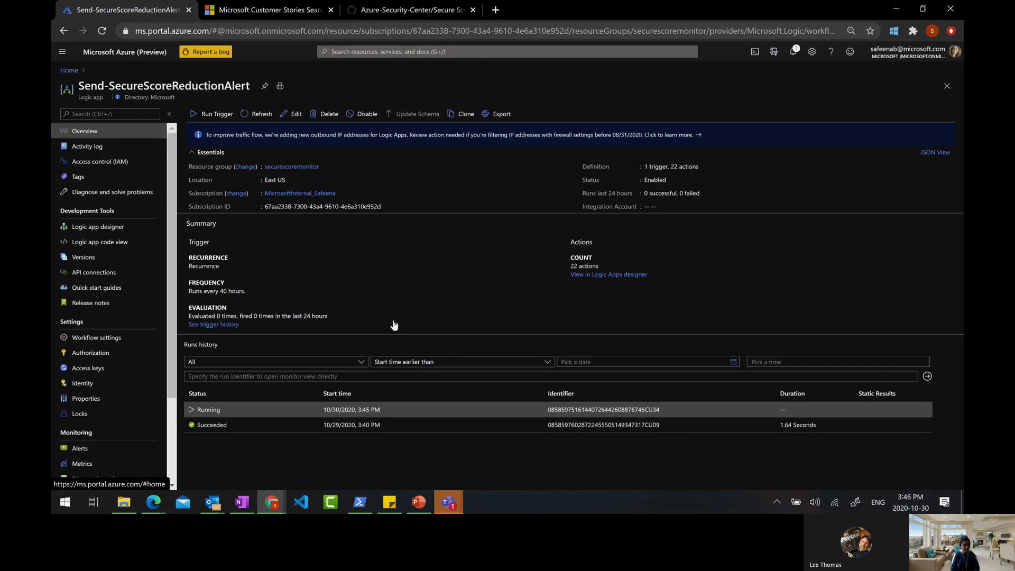
# Reopen Send-SecureScoreReductionAlert in the Logic app designer, showing Recurrence through Condition
pyautogui.click(108, 227)
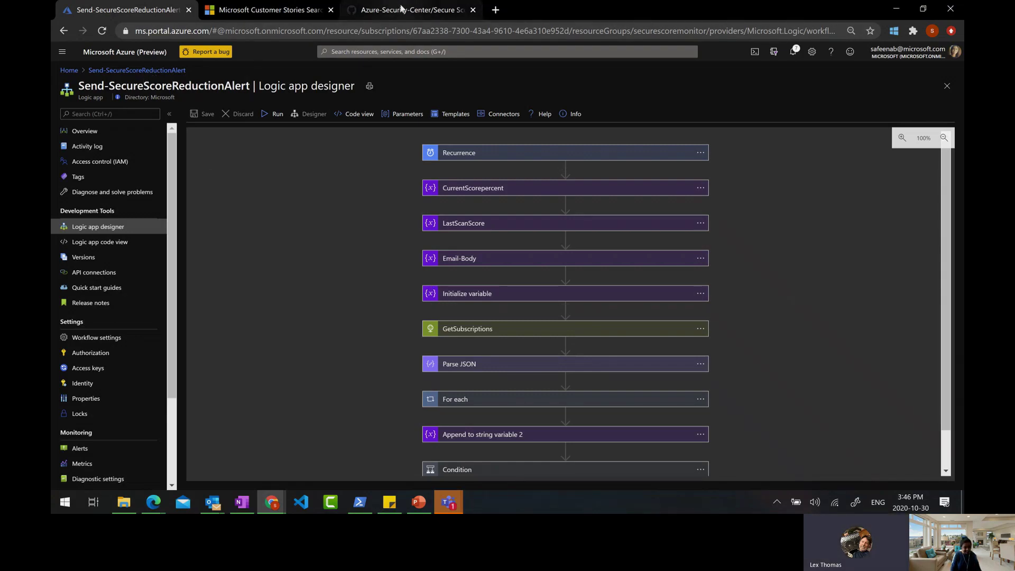
pyautogui.click(401, 8)
# Browse the Azure-Security-Center repository's root folders, then return to the logic app designer
pyautogui.scroll(5, 254, 176)
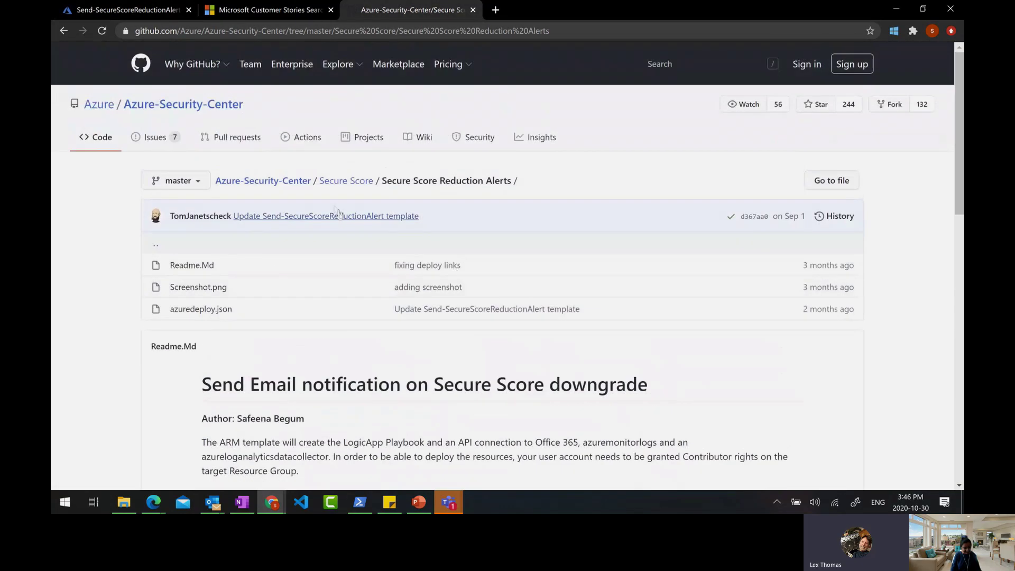
pyautogui.click(254, 183)
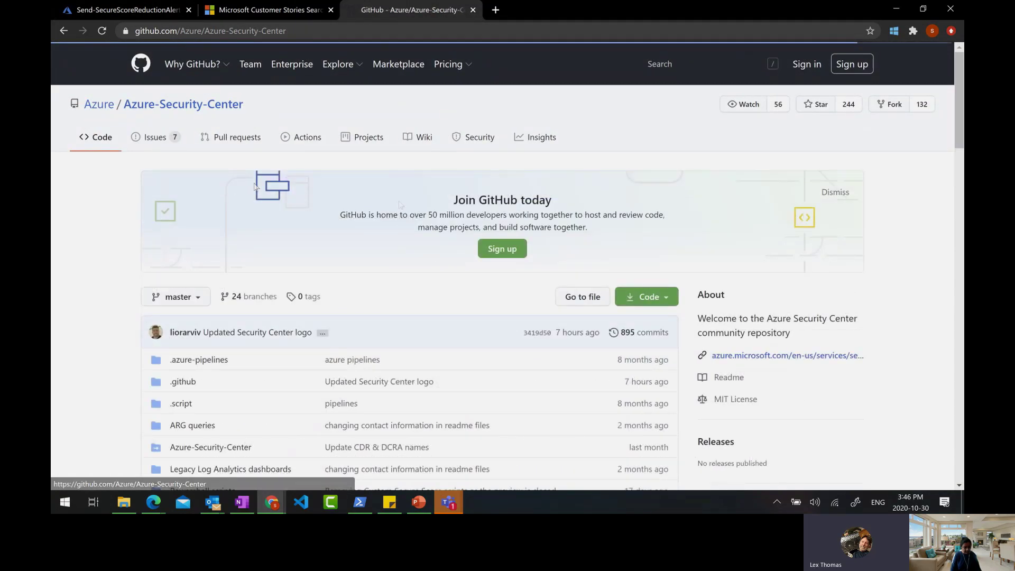
pyautogui.scroll(-5, 367, 349)
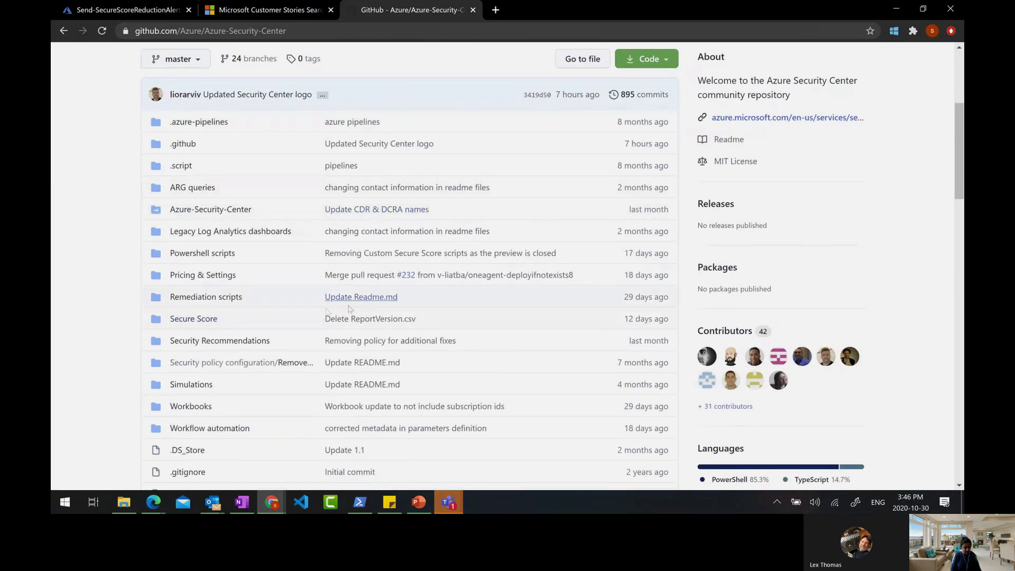
pyautogui.scroll(-1, 320, 311)
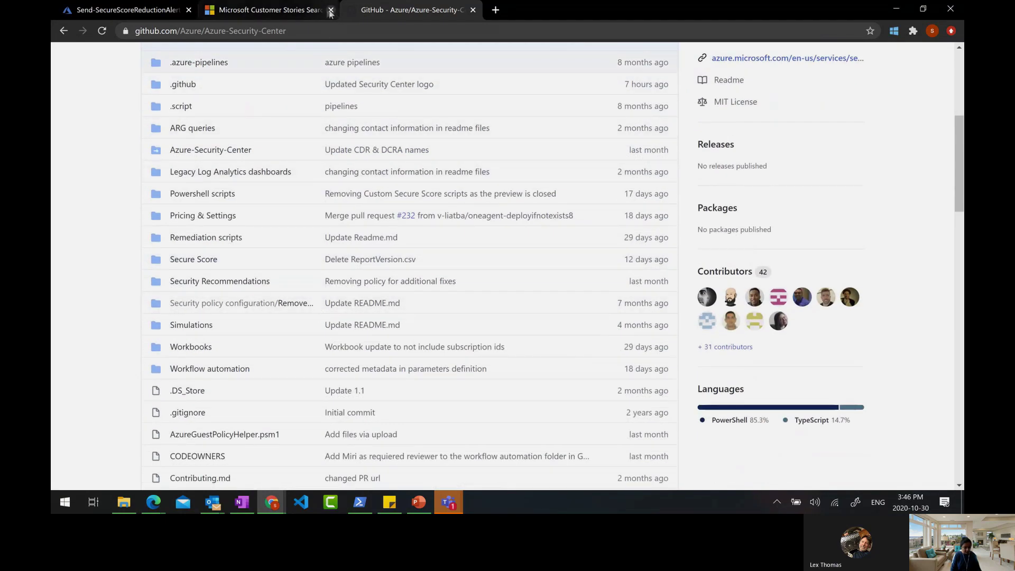
pyautogui.click(133, 10)
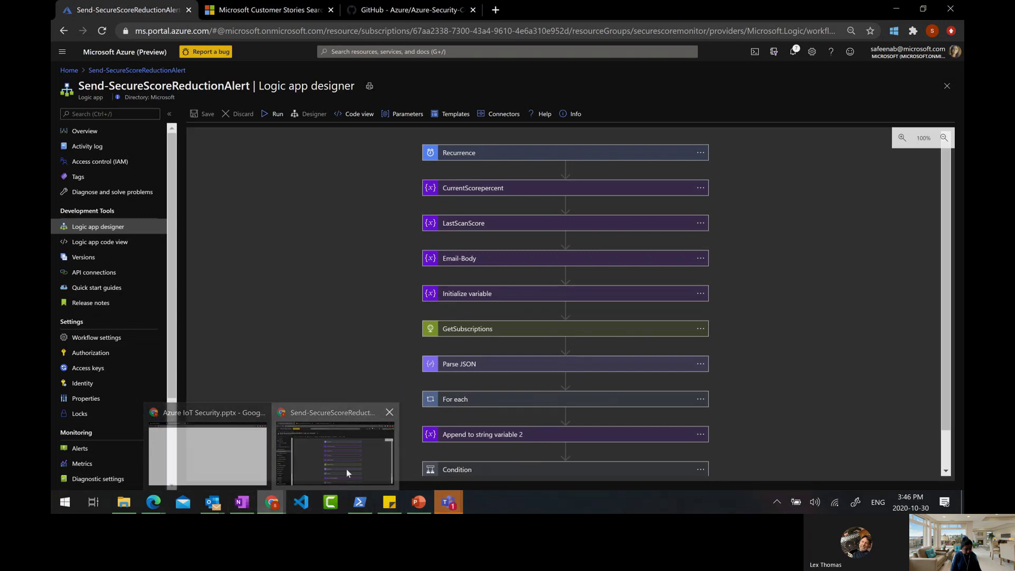
# Present slide 10, 'Logic Apps is Event Driven – Triggers', from the current slide
pyautogui.click(417, 502)
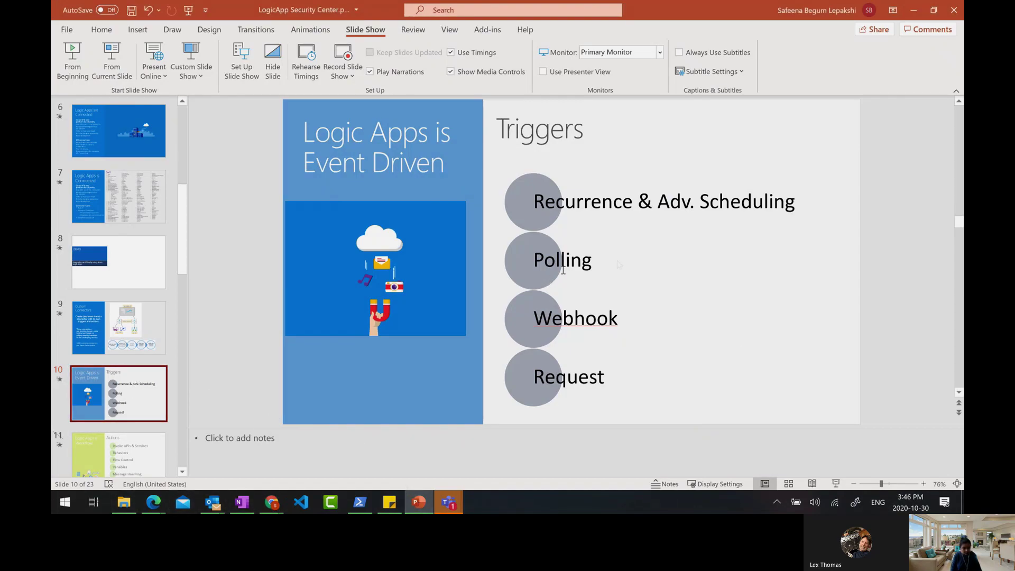
pyautogui.click(110, 59)
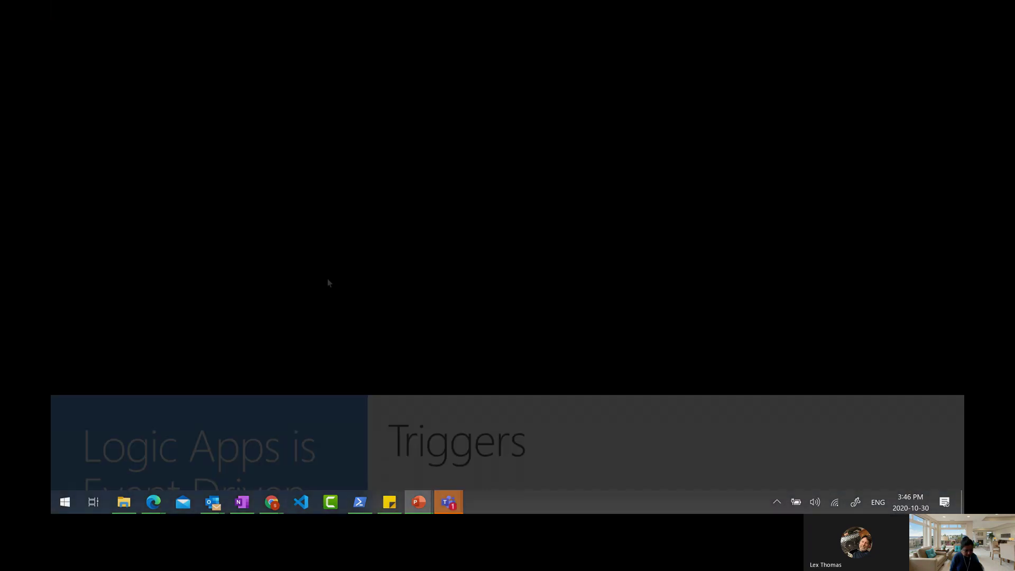
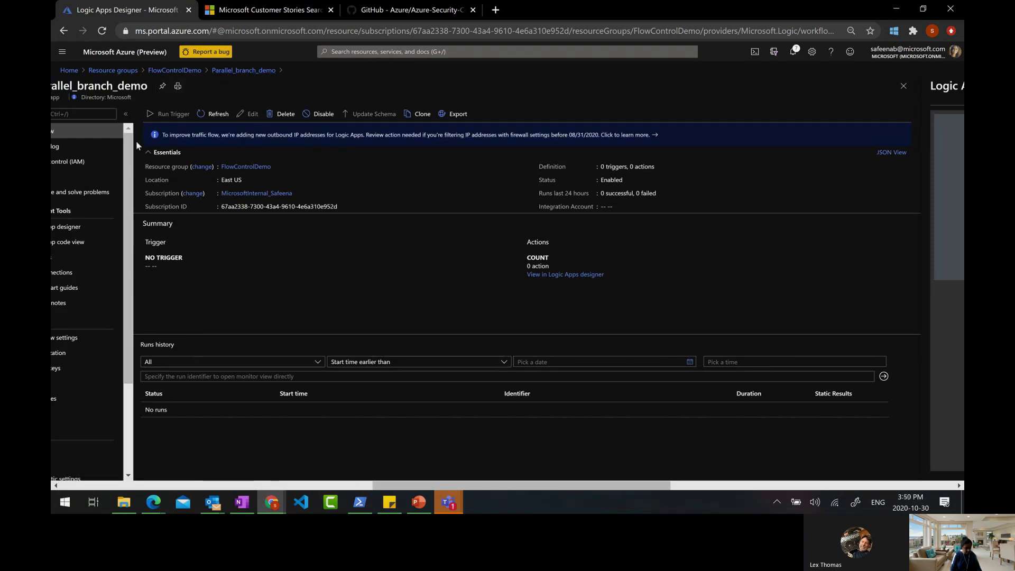
# Open the designer for Parallel_branch_demo and start from the Blank Logic App template
pyautogui.moveTo(418, 485); pyautogui.dragTo(374, 484)
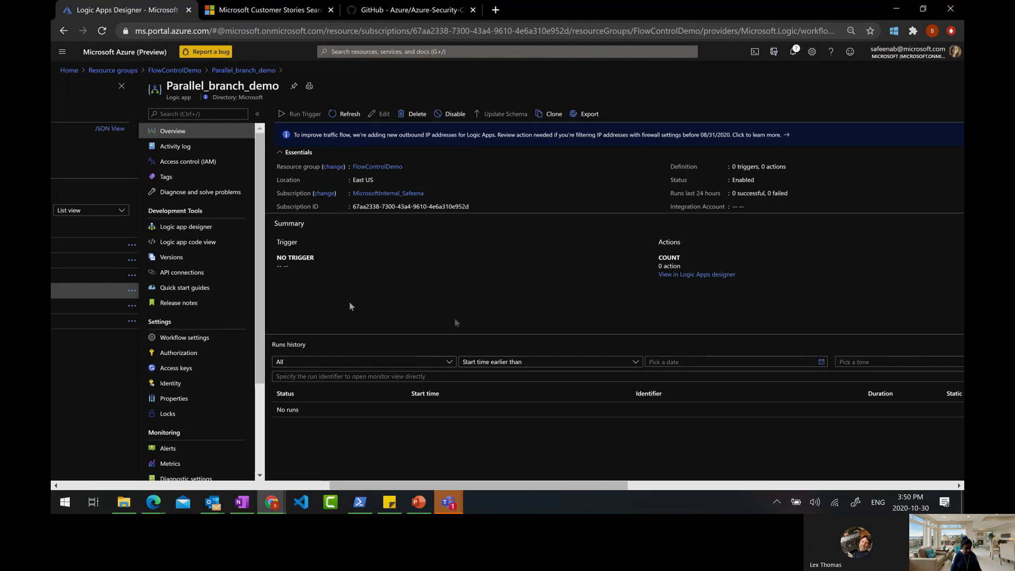
pyautogui.click(186, 226)
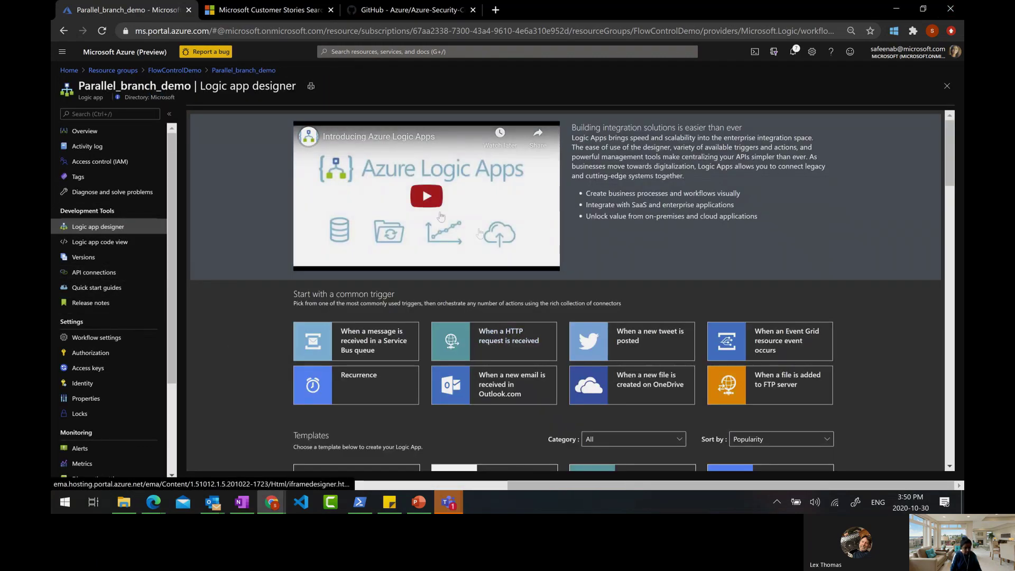
pyautogui.scroll(-3, 383, 434)
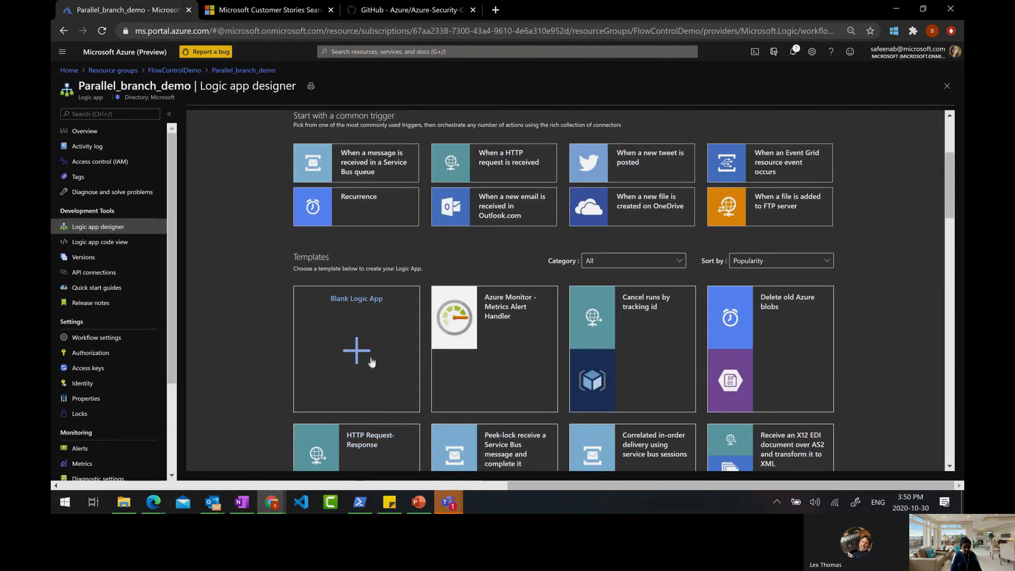
pyautogui.click(349, 353)
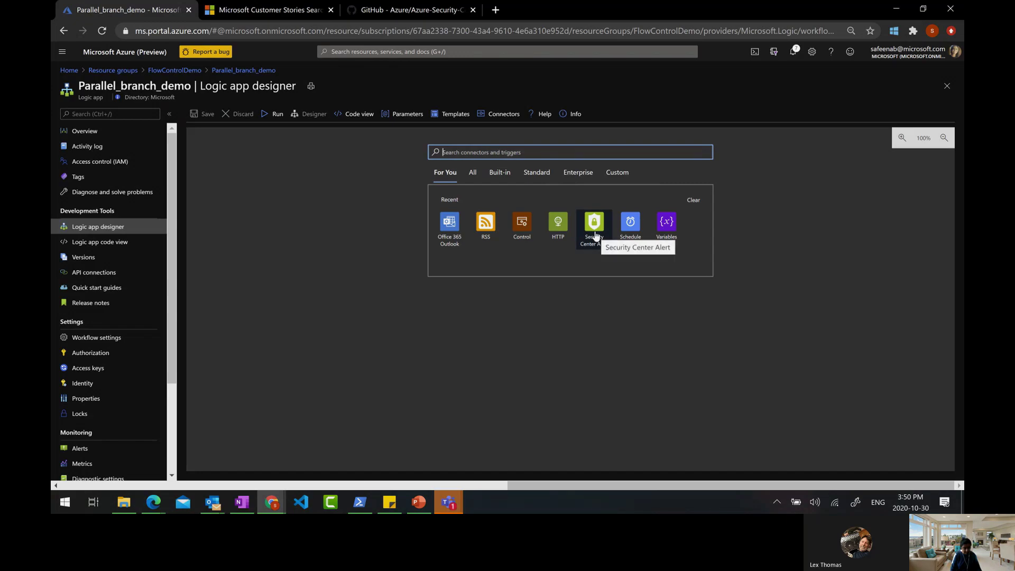
# Search 'security' and add the Security Center Recommendation 'created or triggered' trigger
pyautogui.click(472, 172)
pyautogui.click(484, 154)
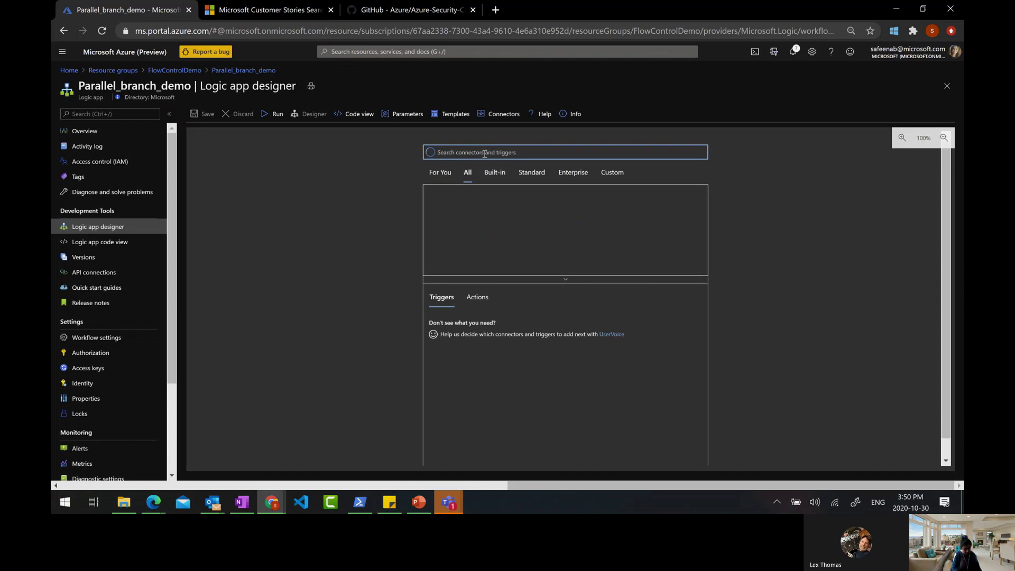
pyautogui.write('security')
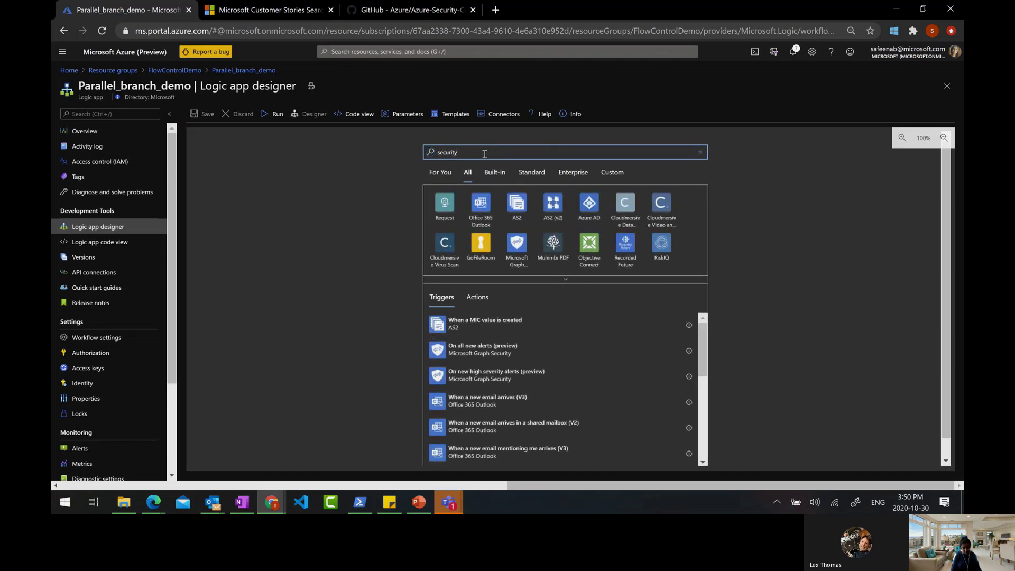
pyautogui.scroll(-1, 601, 244)
pyautogui.click(565, 266)
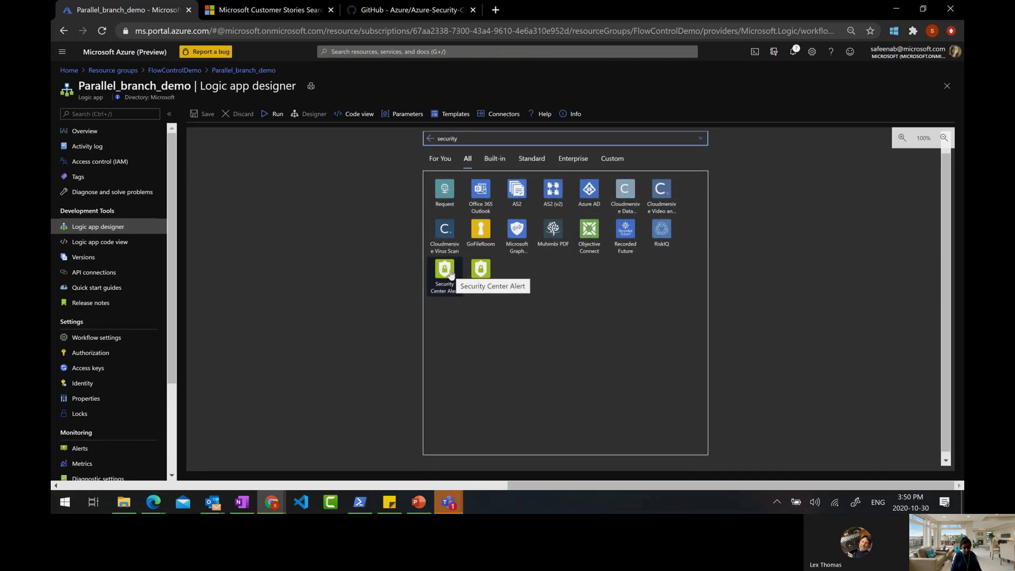
pyautogui.click(481, 272)
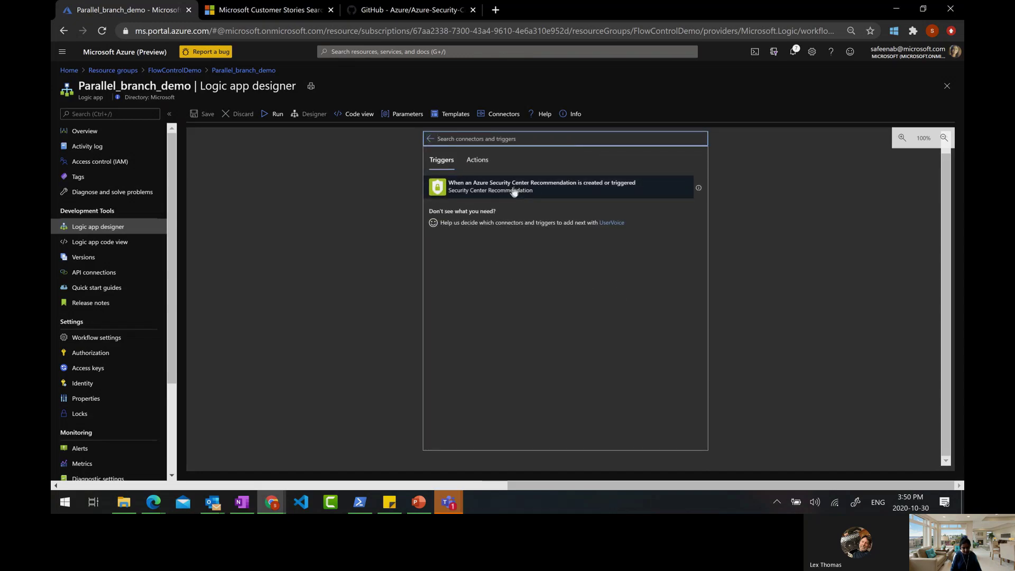
pyautogui.click(554, 196)
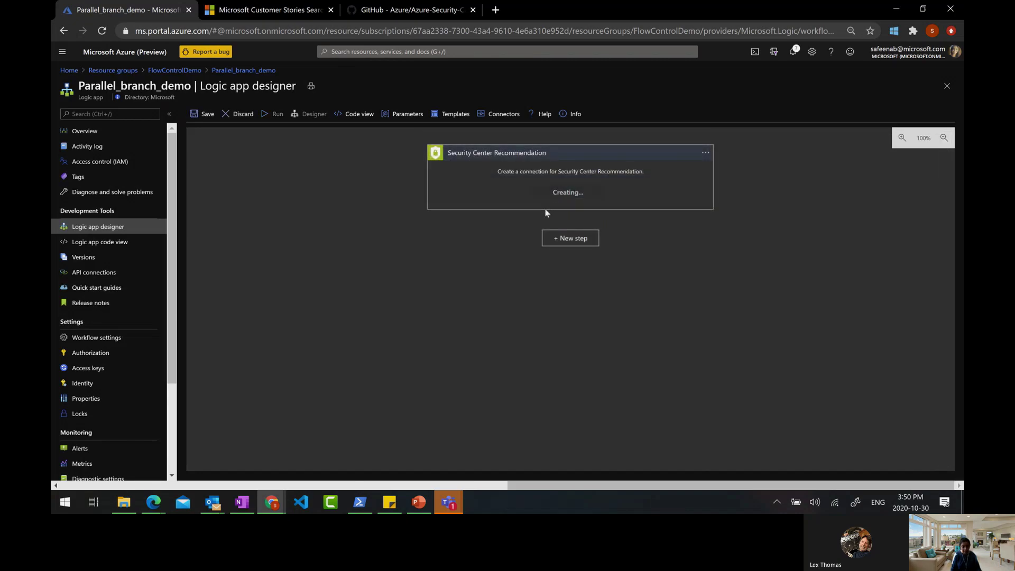
# Add a Control For each loop after the Security Center trigger
pyautogui.click(577, 248)
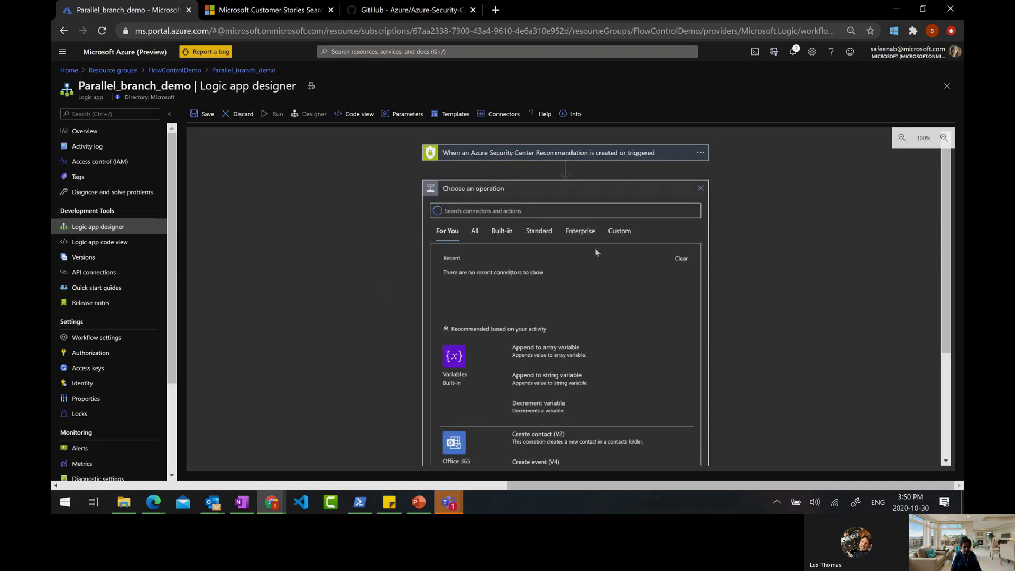
pyautogui.scroll(-1, 758, 318)
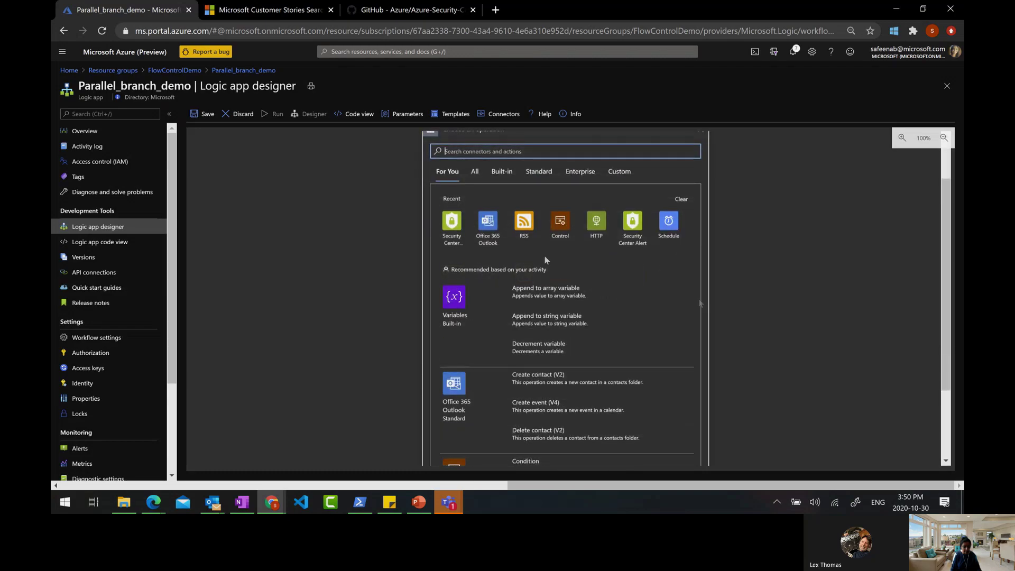
pyautogui.click(555, 225)
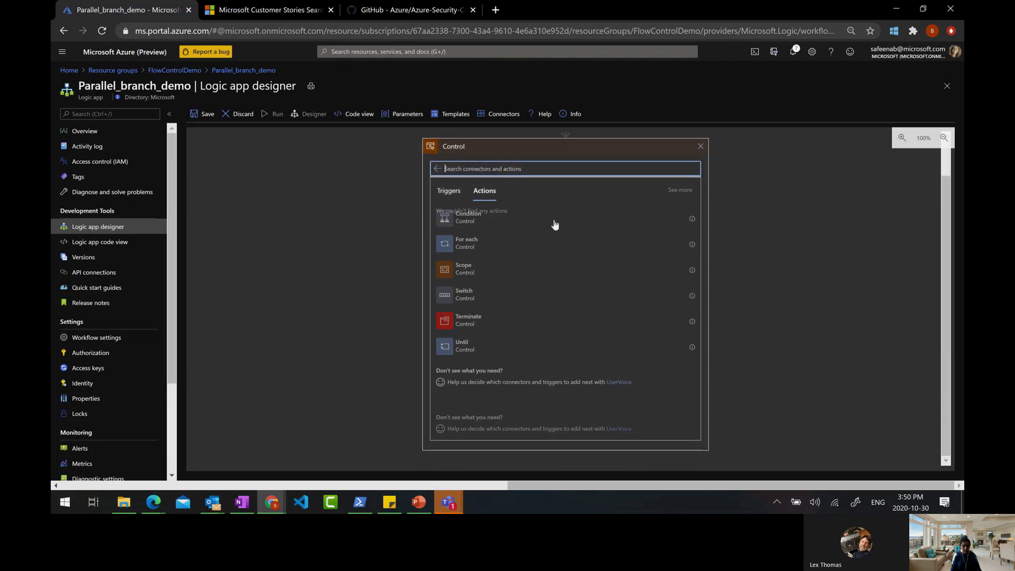
pyautogui.click(445, 251)
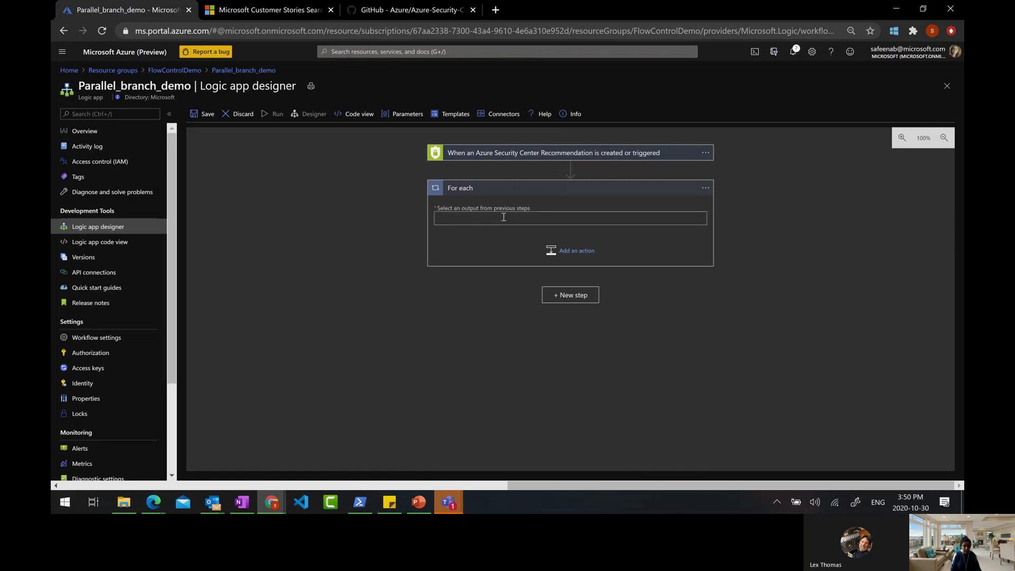
# Set the loop to iterate over Properties Resource Details, found by searching 'enti'
pyautogui.click(503, 217)
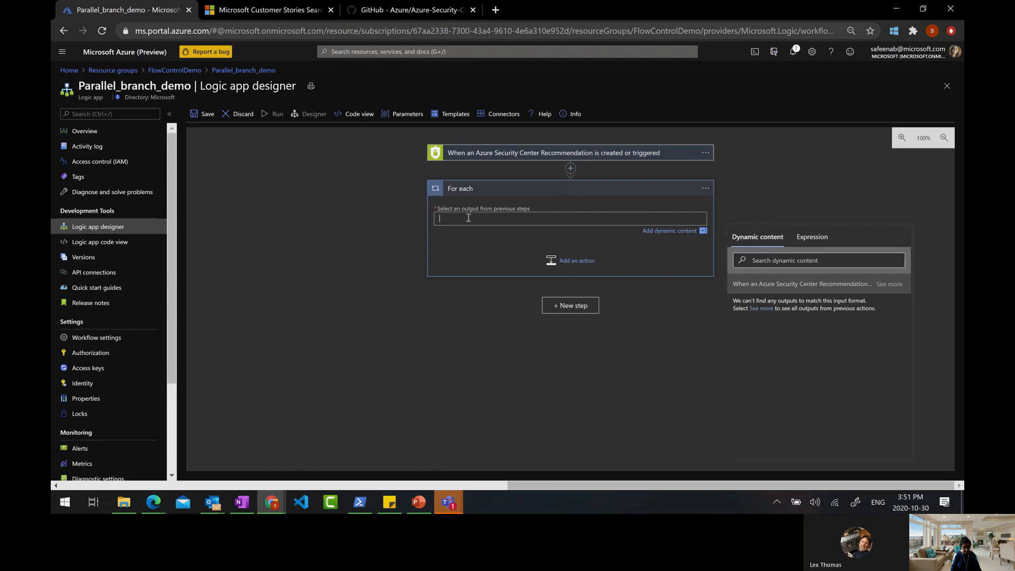
pyautogui.click(761, 308)
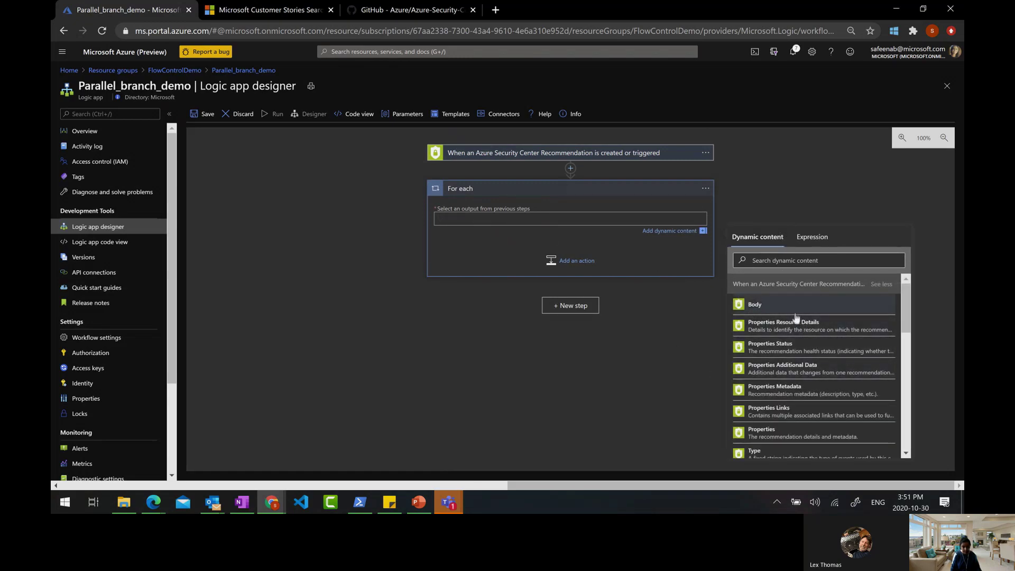
pyautogui.scroll(-1, 777, 386)
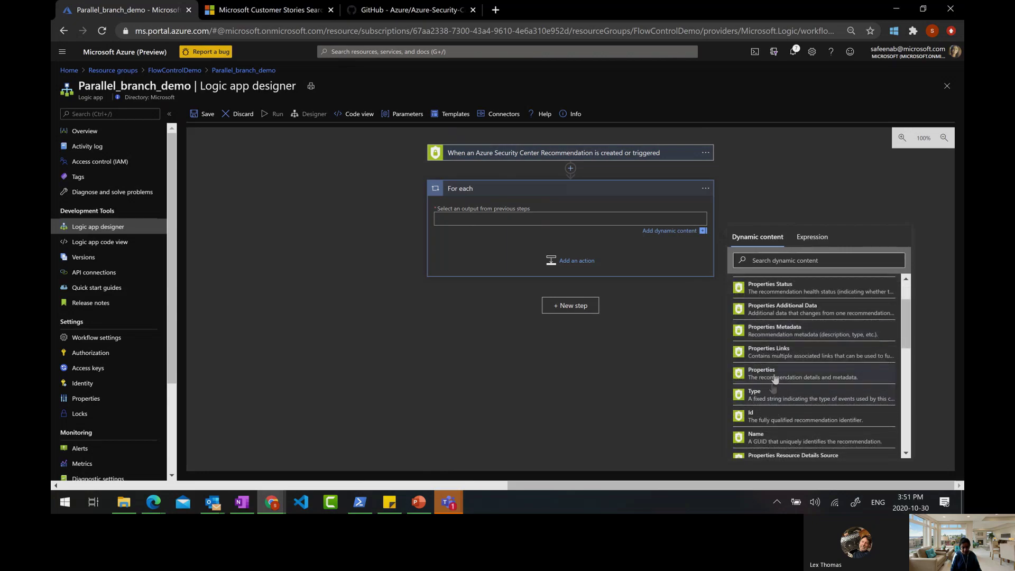
pyautogui.scroll(-2, 774, 380)
pyautogui.click(778, 261)
pyautogui.write('enti')
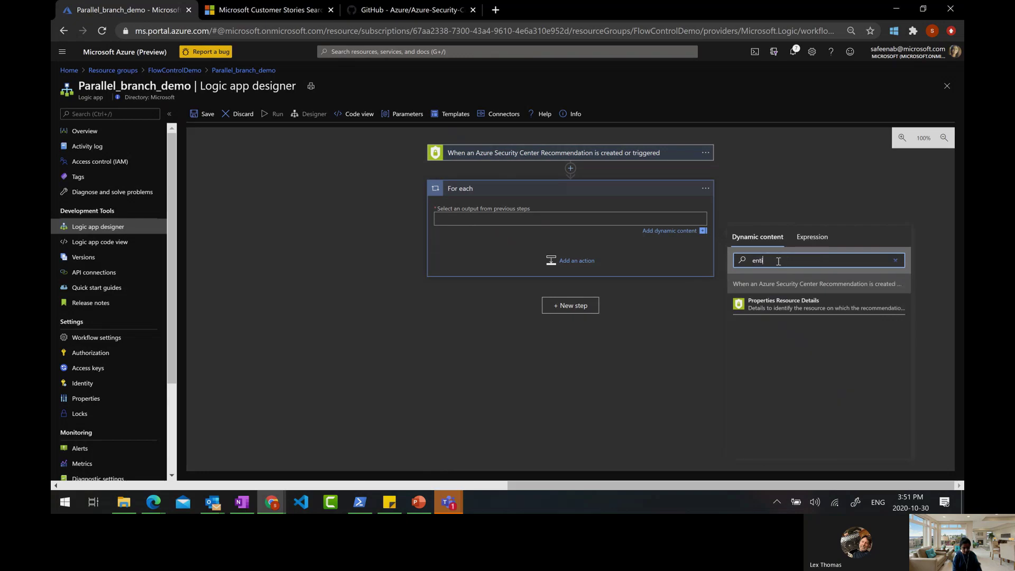
pyautogui.click(763, 309)
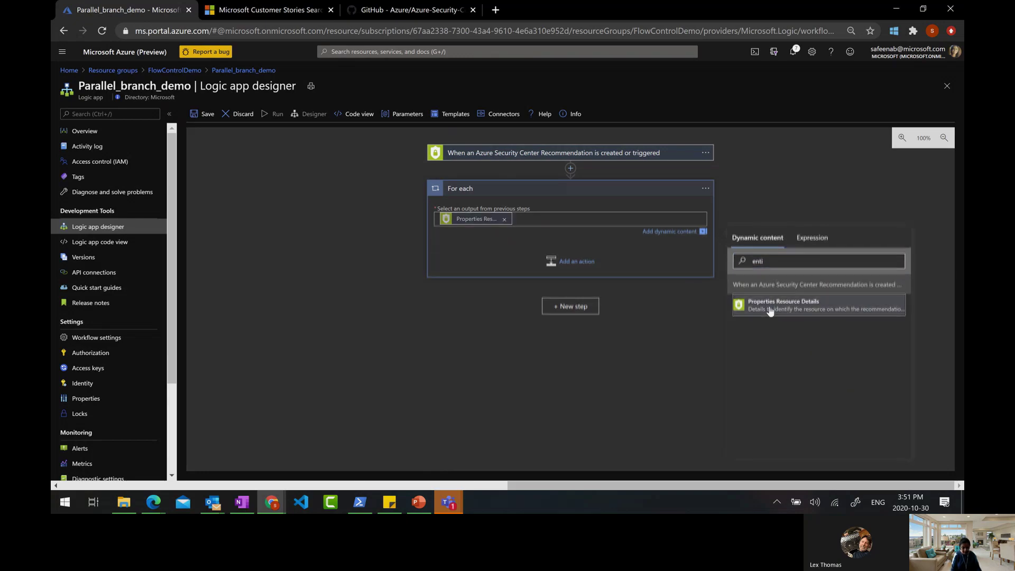
pyautogui.click(642, 250)
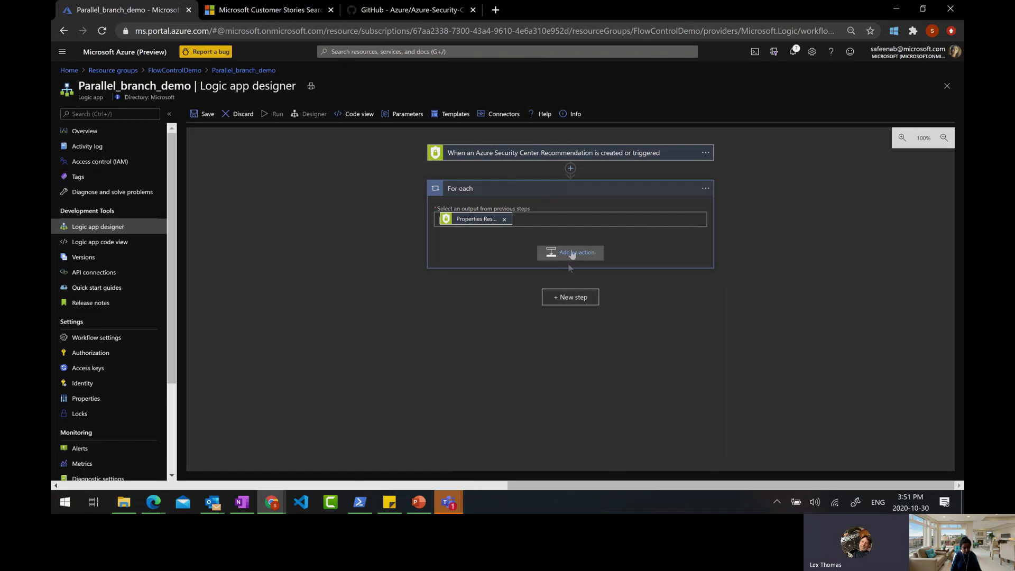
pyautogui.click(564, 299)
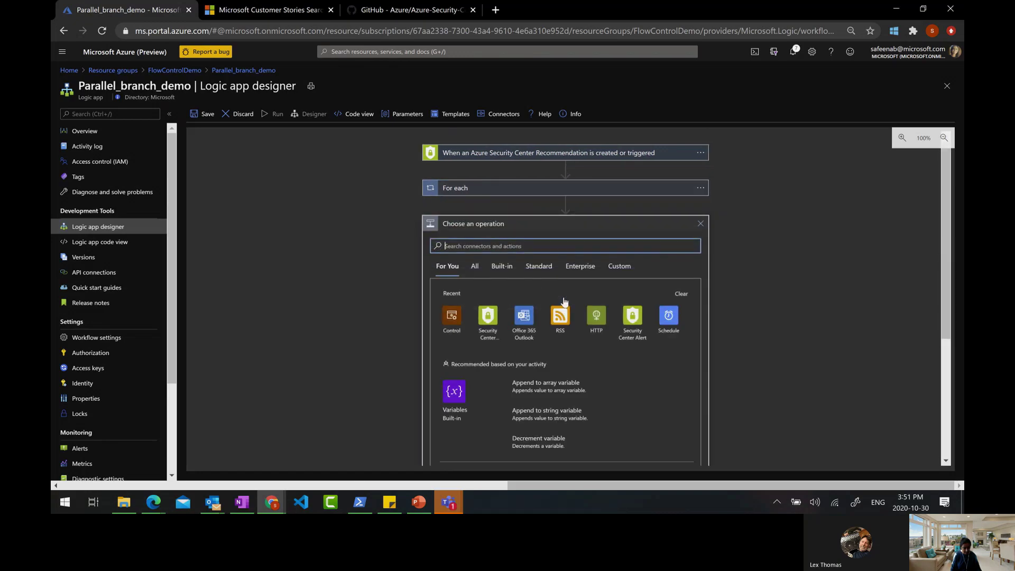
# Add a For each 2 loop after the first loop, cancelling an inserted action
pyautogui.click(443, 323)
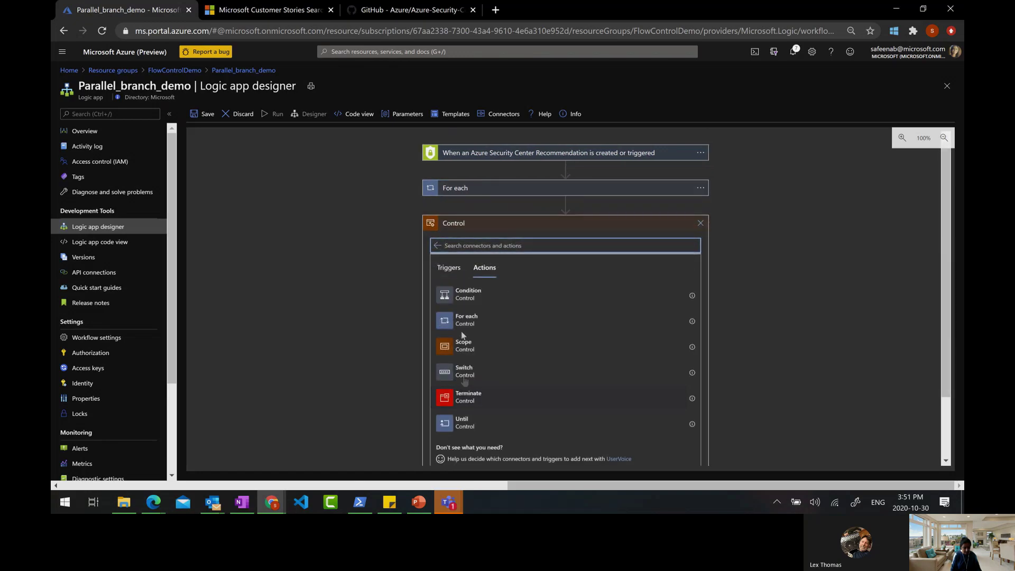
pyautogui.click(453, 319)
pyautogui.moveTo(571, 205)
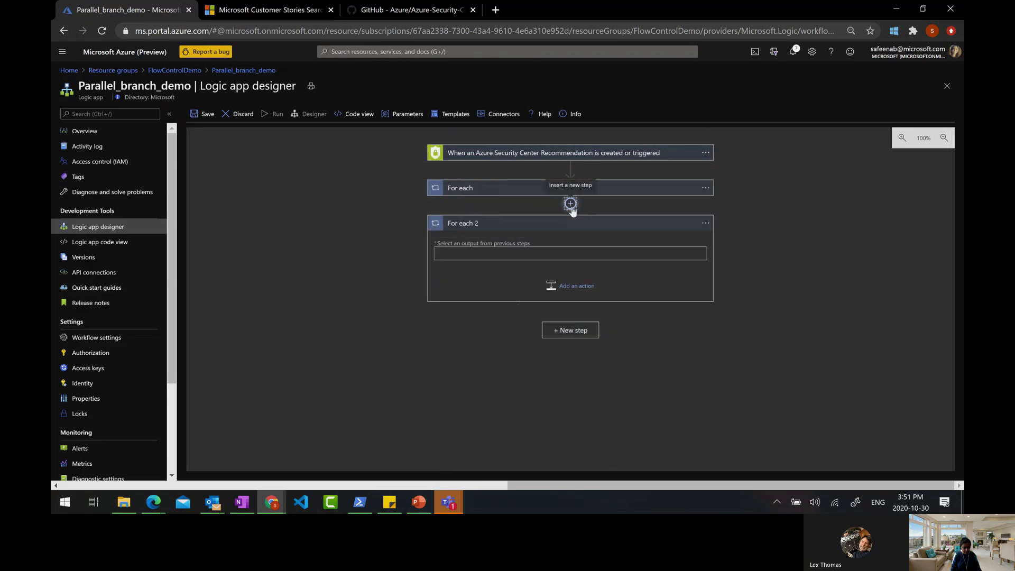
pyautogui.click(571, 205)
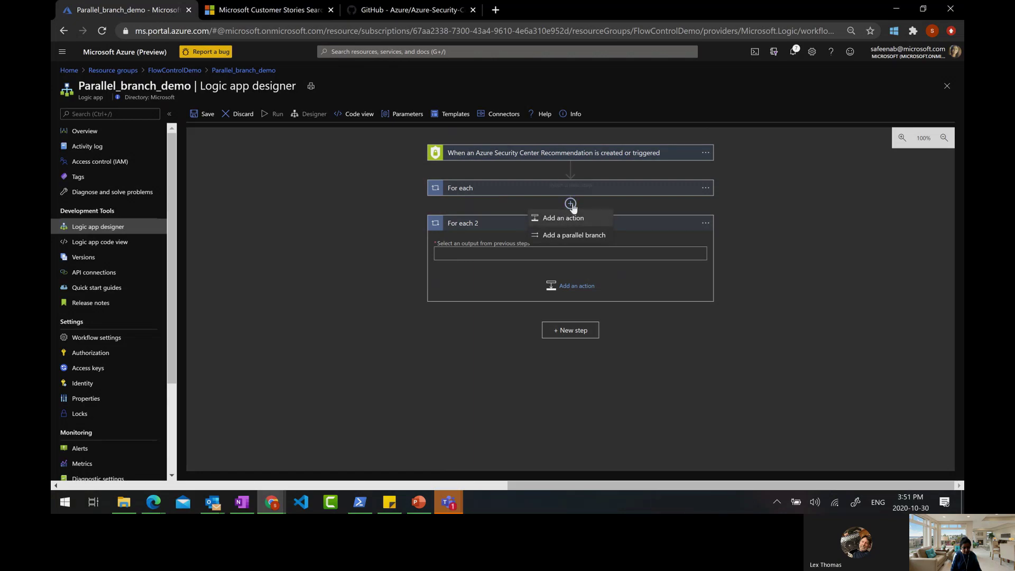
pyautogui.click(565, 218)
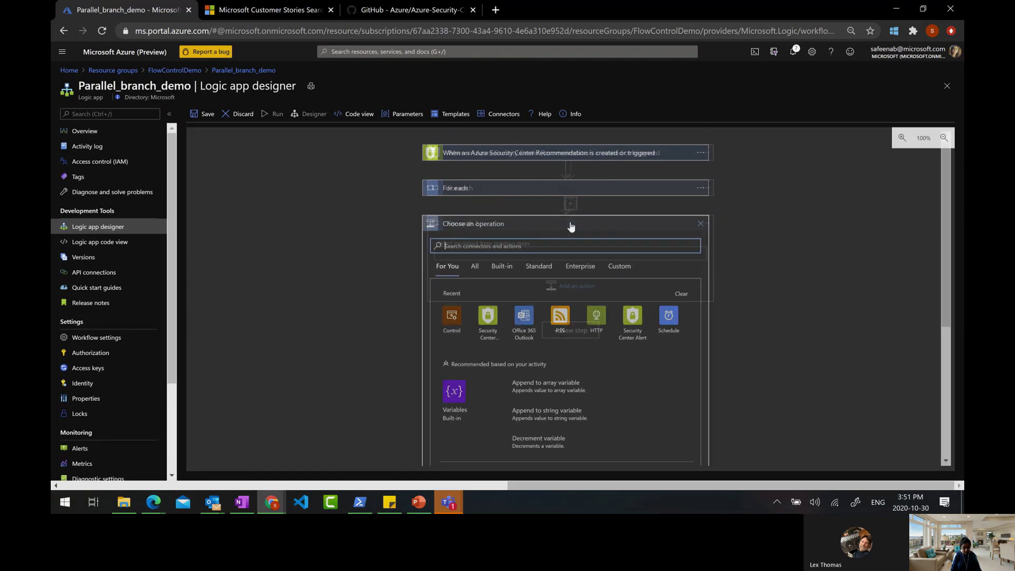
pyautogui.click(700, 224)
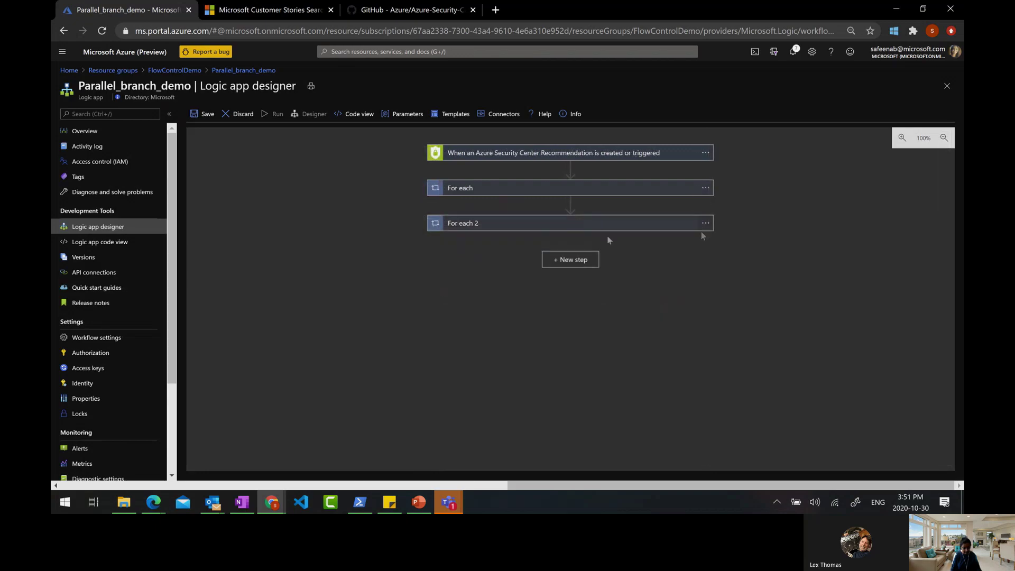
# Add a parallel branch holding a For each 3 loop, then expand For each 2
pyautogui.click(570, 205)
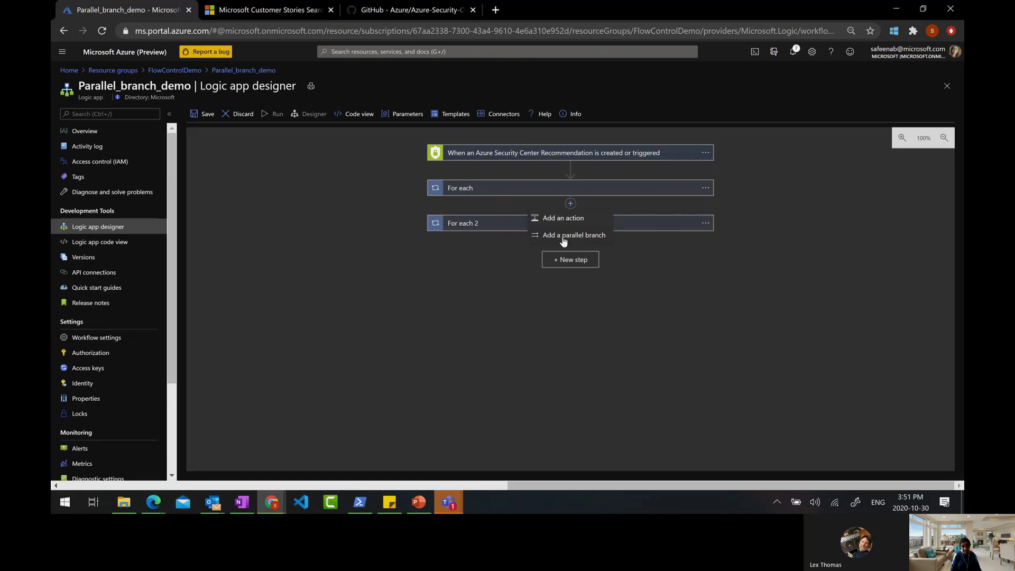
pyautogui.click(564, 236)
pyautogui.click(643, 330)
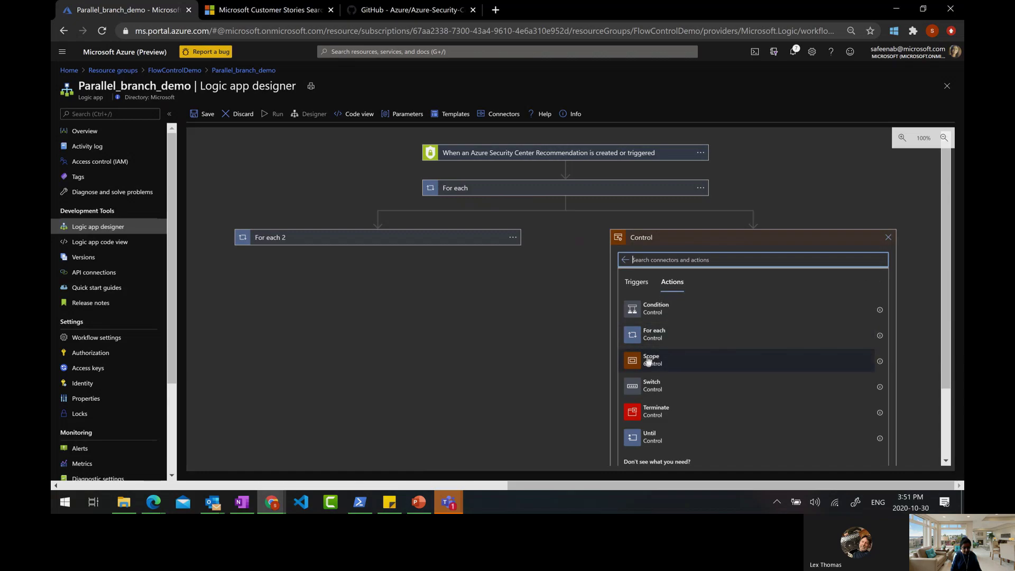
pyautogui.click(648, 334)
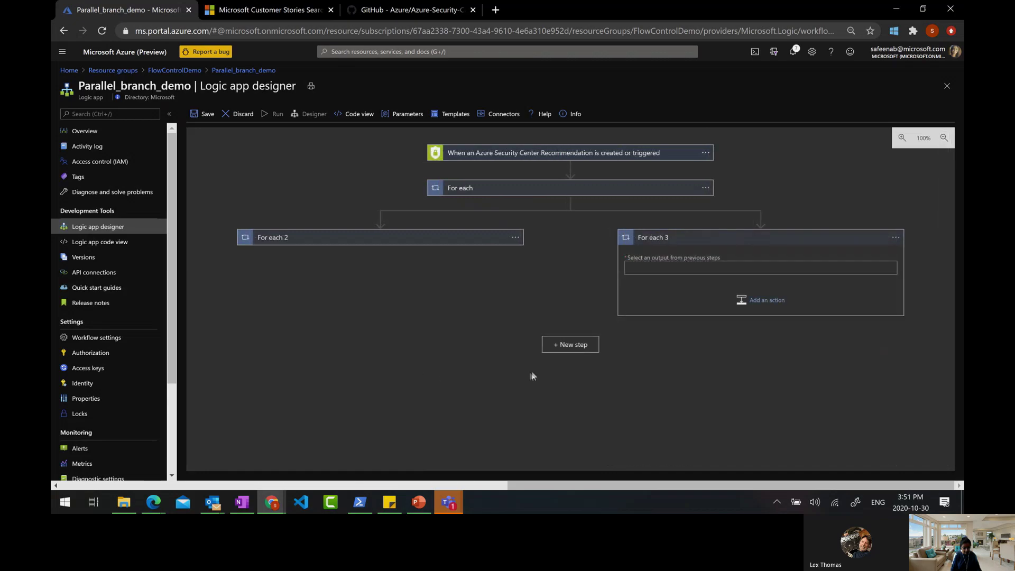
pyautogui.click(416, 240)
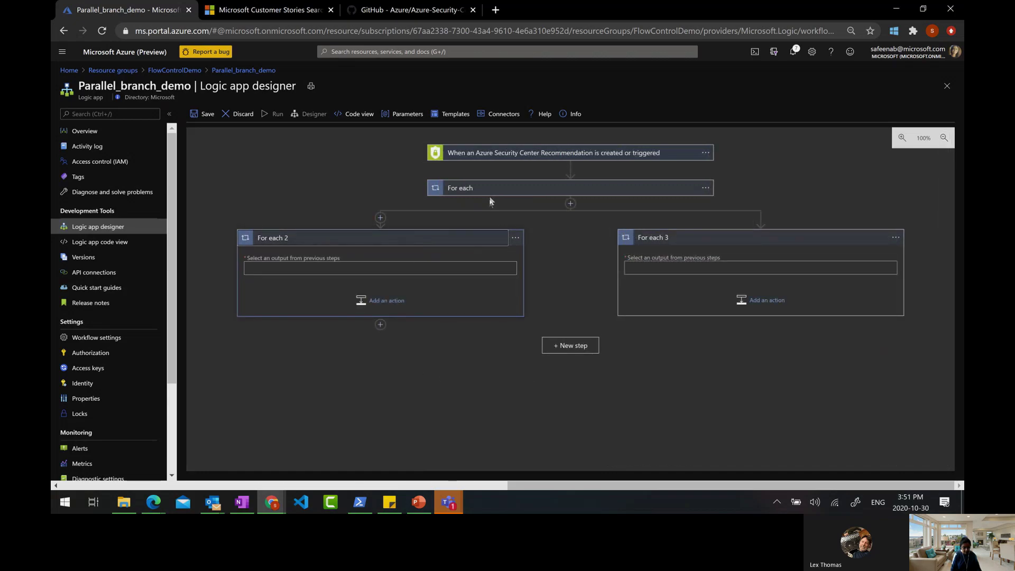
pyautogui.click(706, 189)
# Retitle For each, For each 2 and For each 3 as Parent Branch, Branch1 and Brach2
pyautogui.click(736, 195)
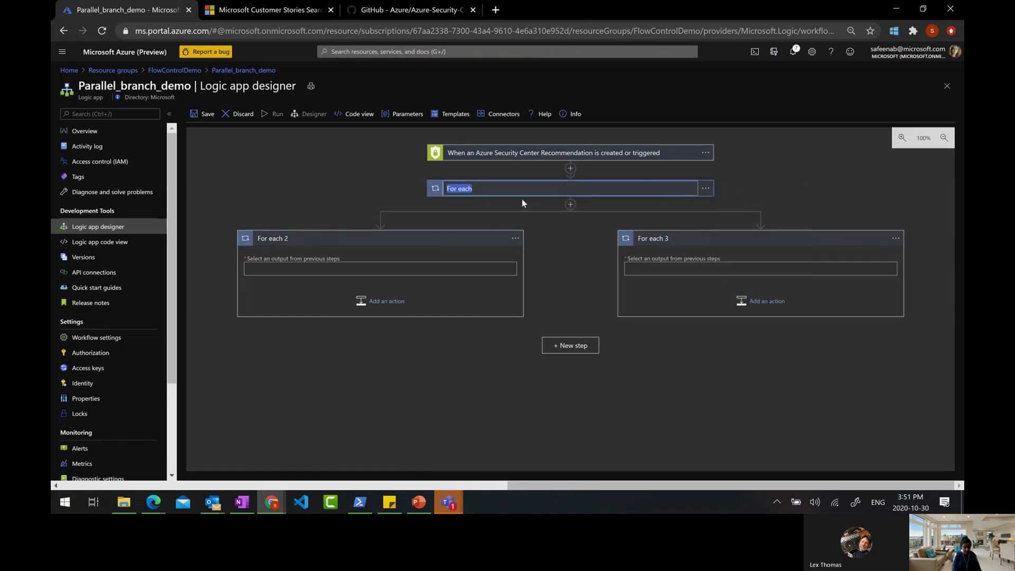
pyautogui.write('Parent Branch')
pyautogui.click(516, 238)
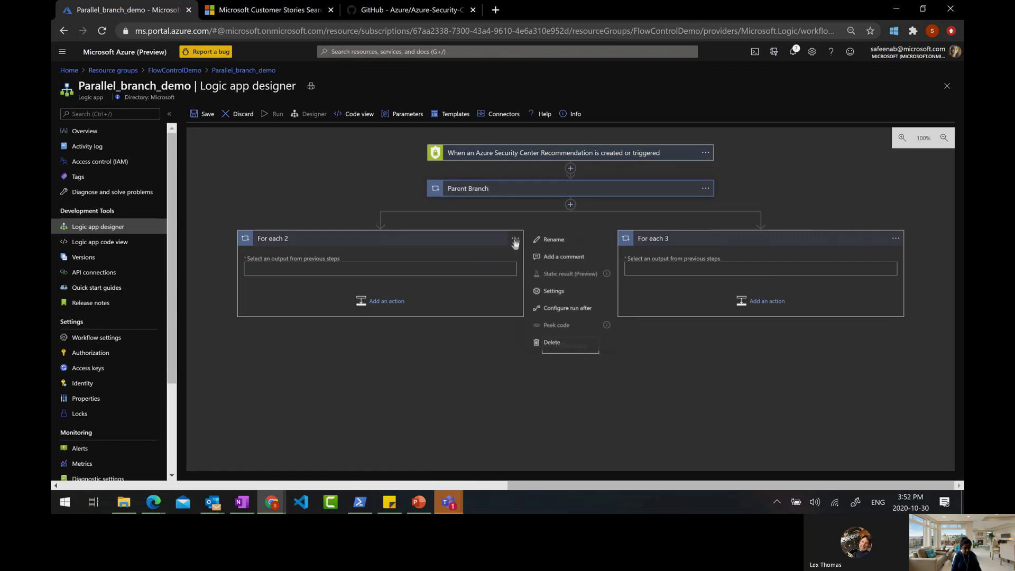
pyautogui.click(554, 239)
pyautogui.write('Branch1')
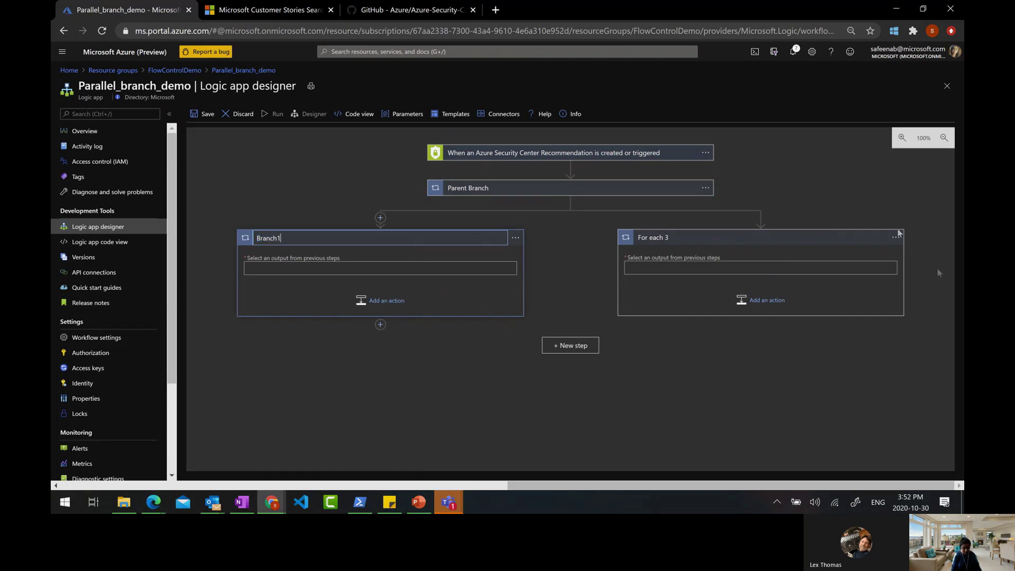
pyautogui.click(896, 237)
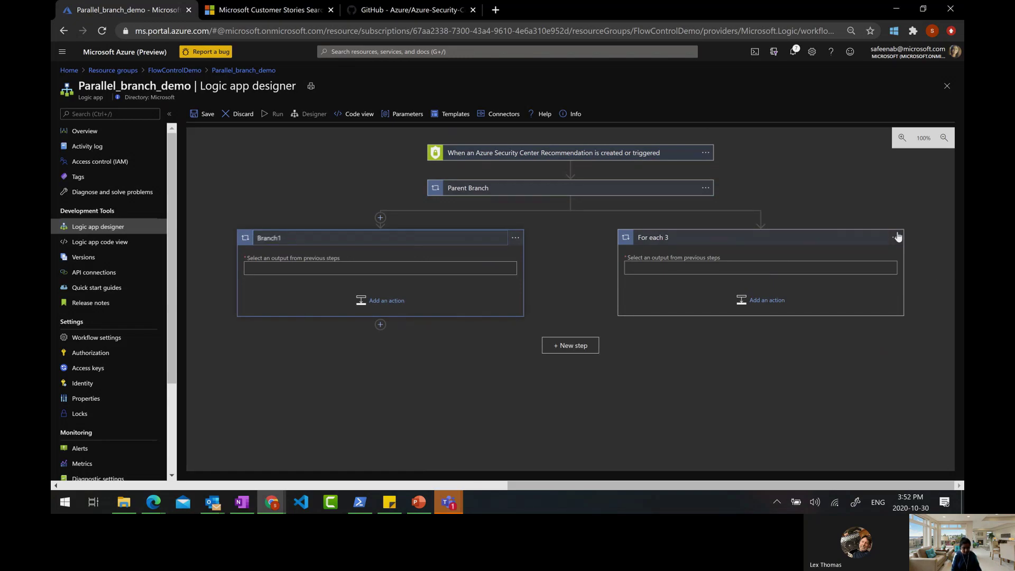
pyautogui.click(839, 241)
pyautogui.write('BRa')
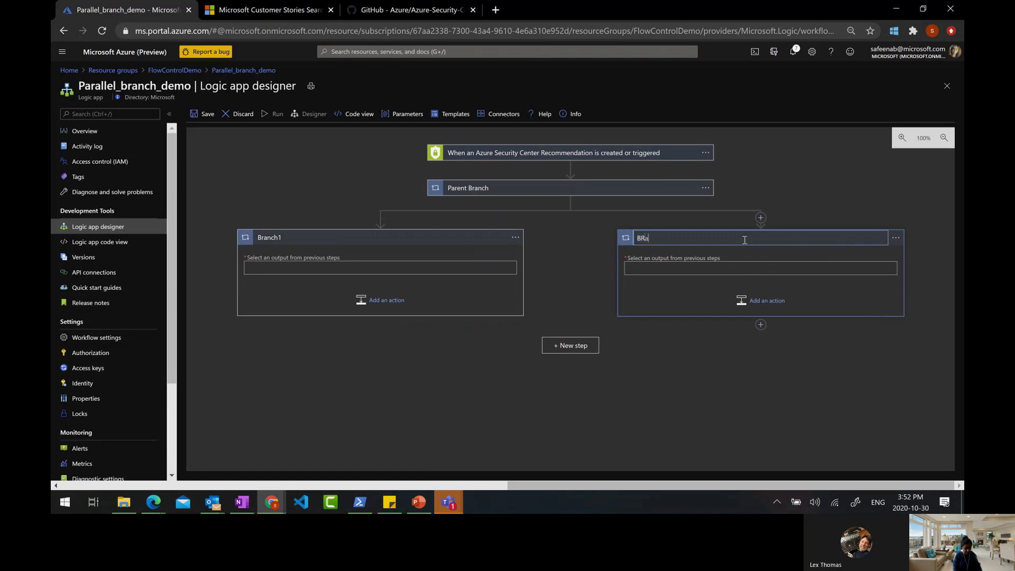
pyautogui.write('ch2')
pyautogui.click(563, 188)
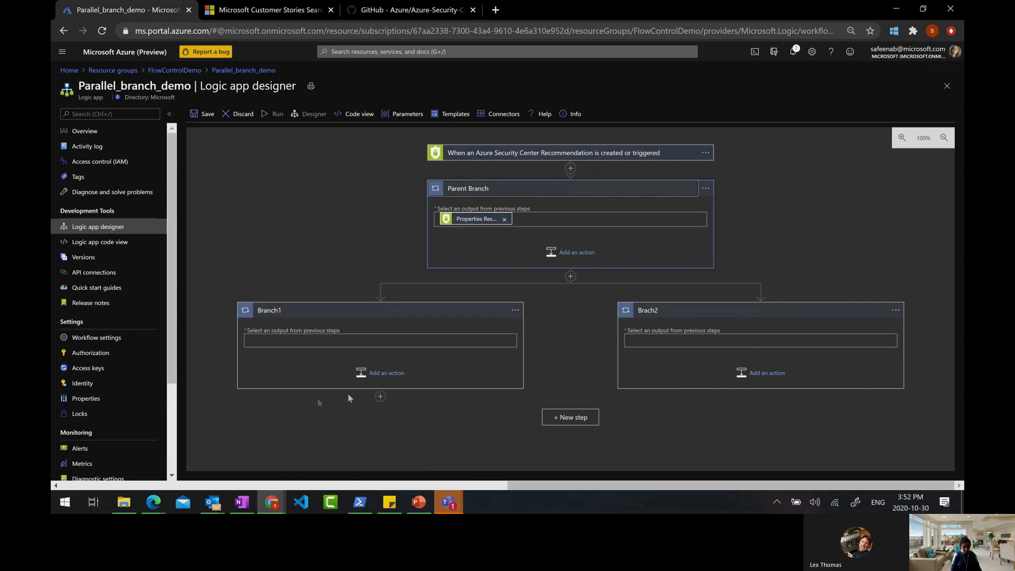
# Begin inserting a step under Branch1, then cancel it
pyautogui.click(380, 397)
pyautogui.click(368, 418)
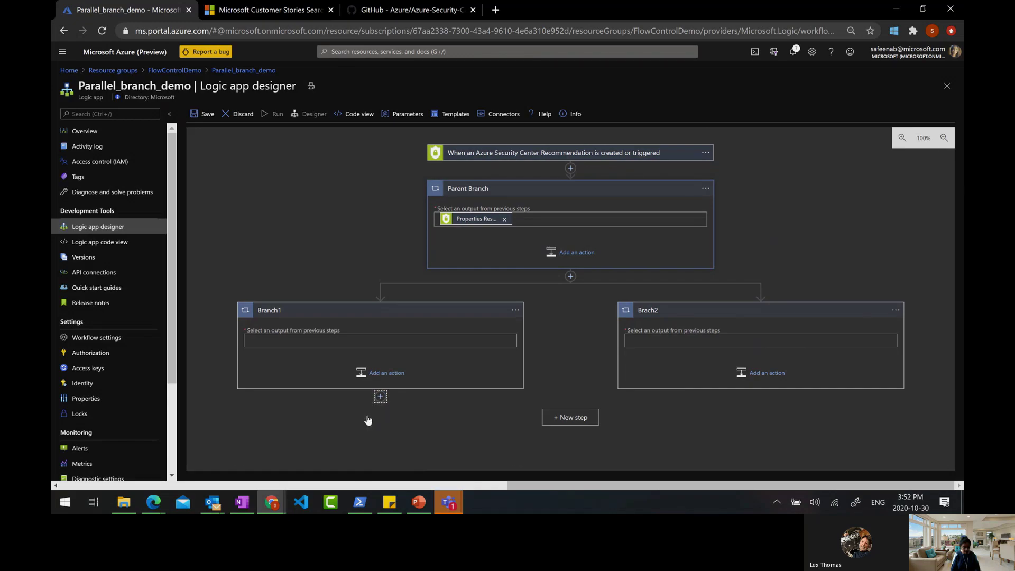
pyautogui.click(513, 273)
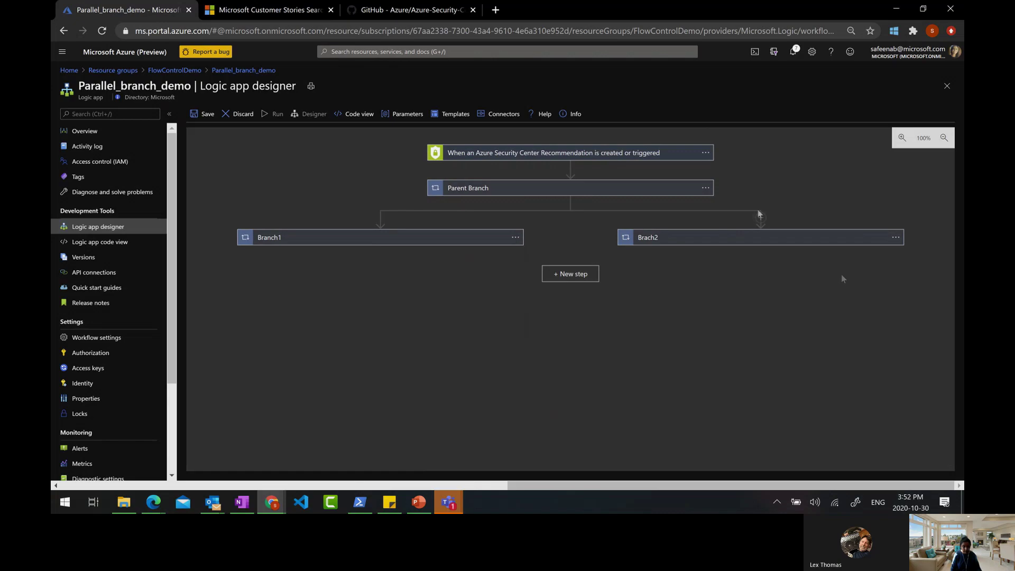
# Add a For each loop after Branch1 and Brach2, then check Parent Branch's input
pyautogui.click(571, 273)
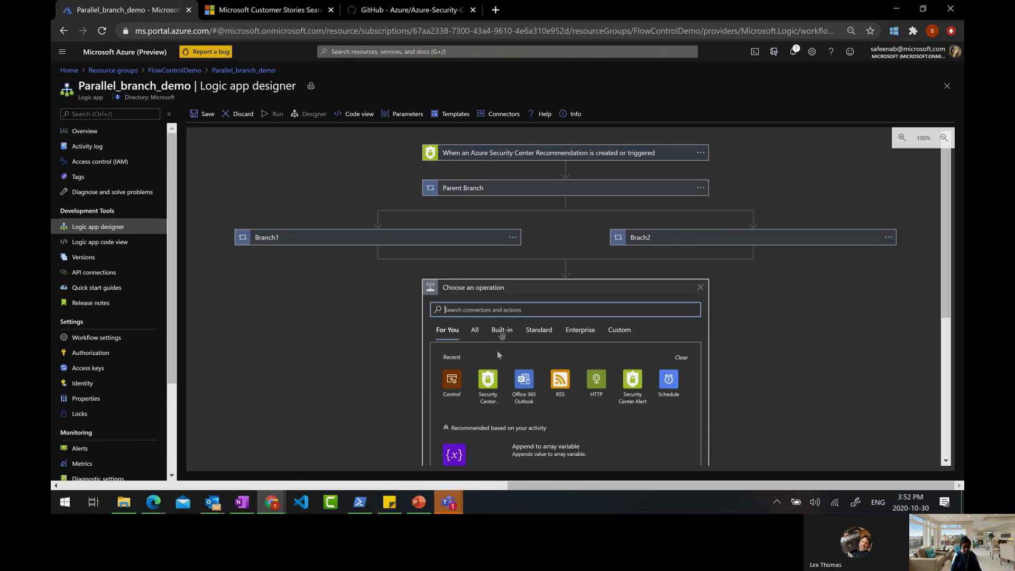
pyautogui.click(451, 262)
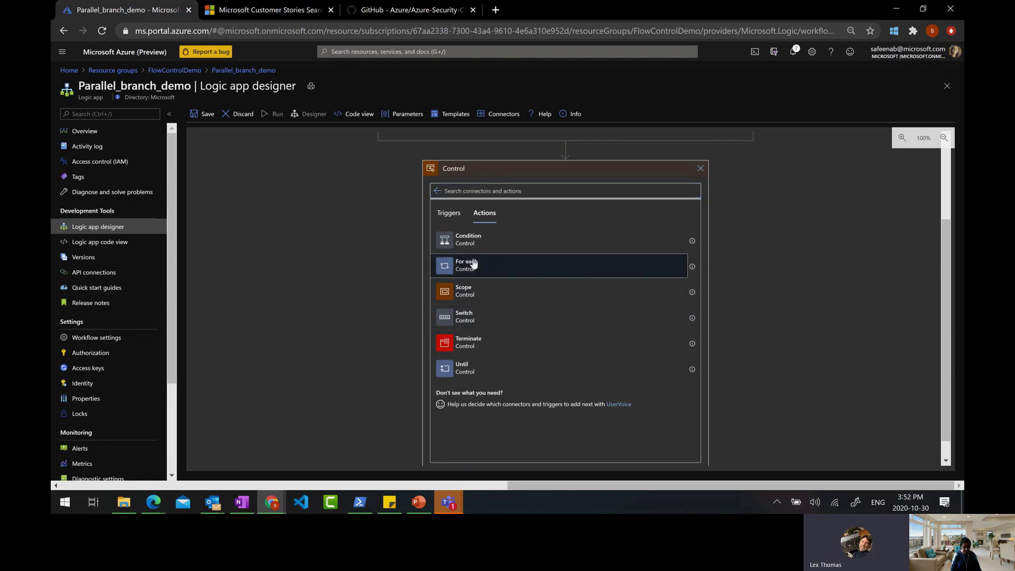
pyautogui.click(467, 264)
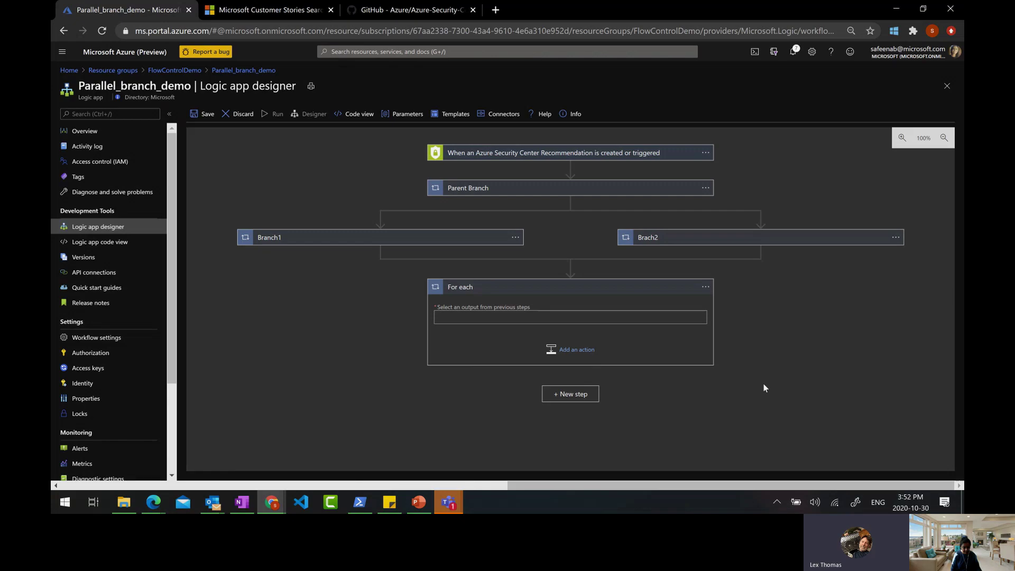
pyautogui.click(535, 190)
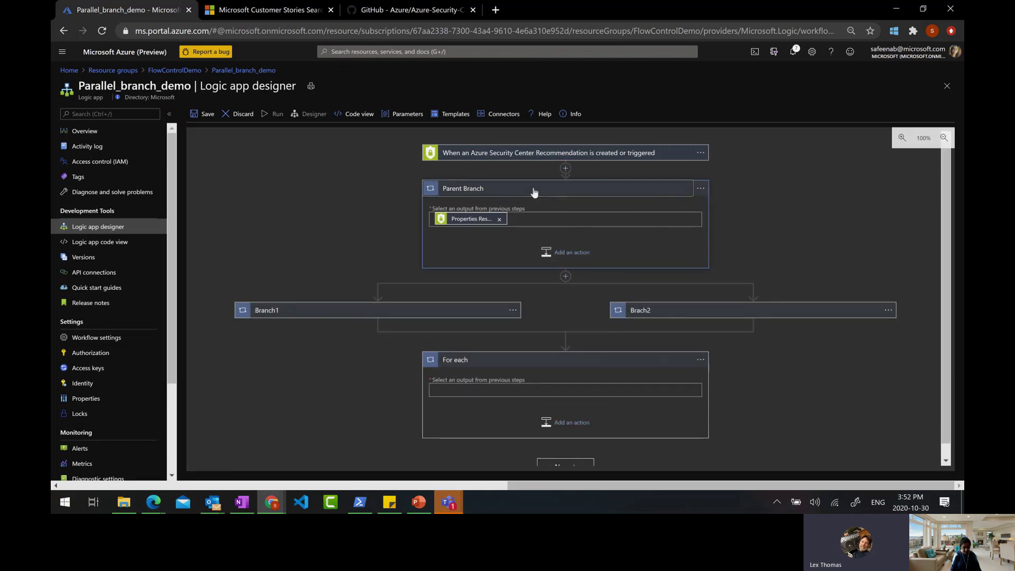
pyautogui.click(543, 217)
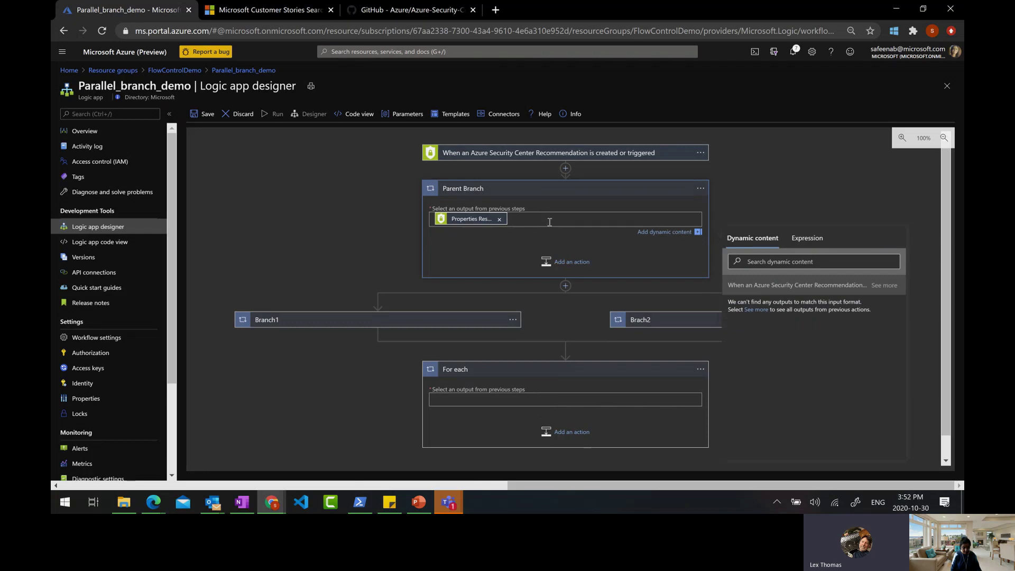
# Browse Branch1's dynamic content and expression options, then close the chooser unchanged
pyautogui.click(402, 320)
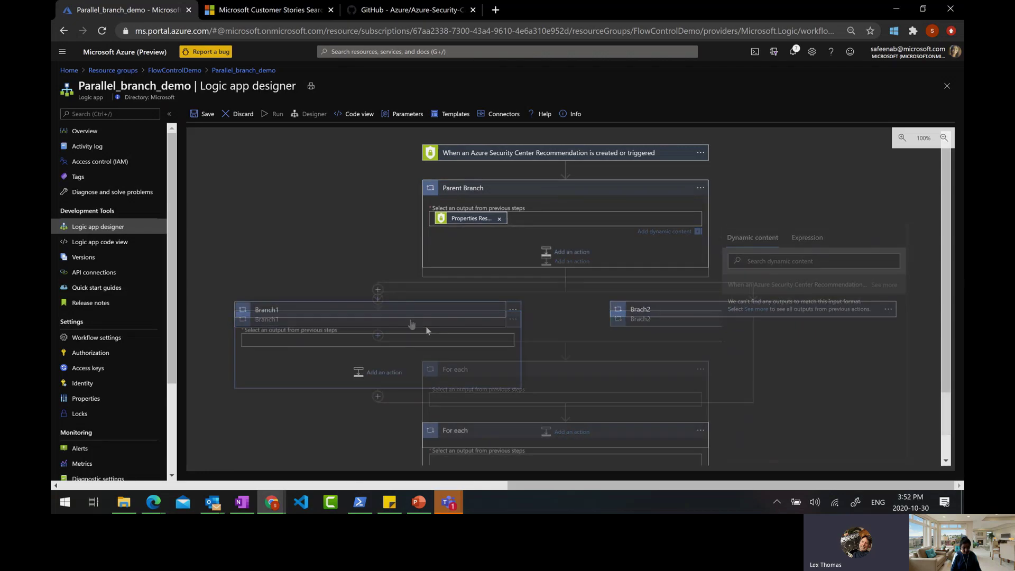
pyautogui.click(391, 340)
pyautogui.scroll(-2, 867, 360)
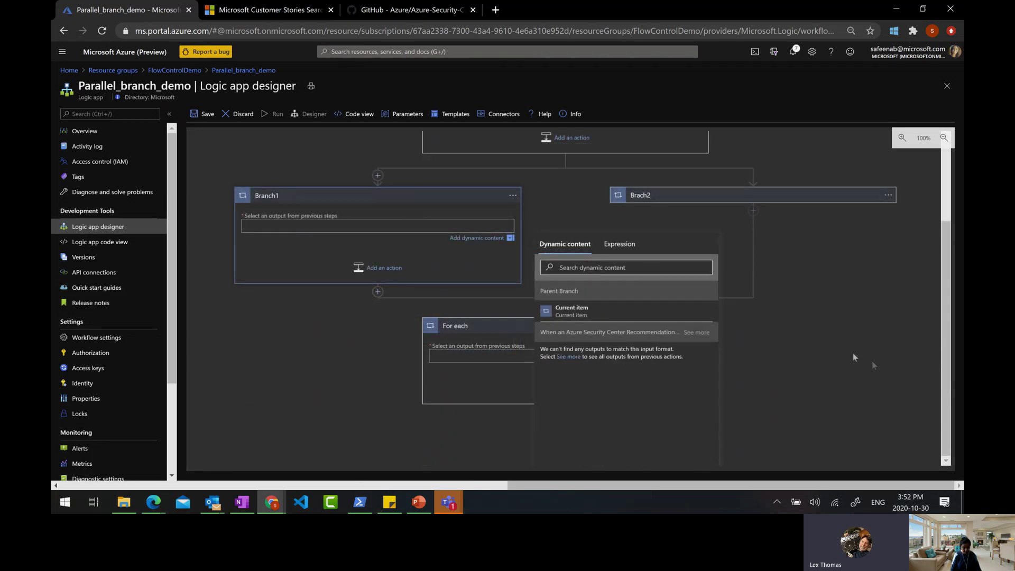
pyautogui.click(616, 244)
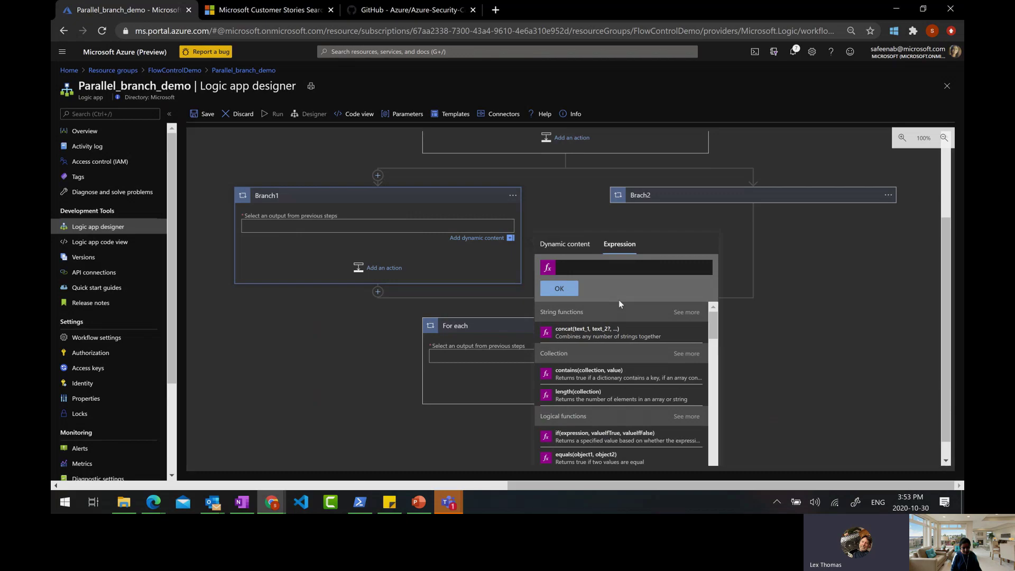
pyautogui.click(570, 245)
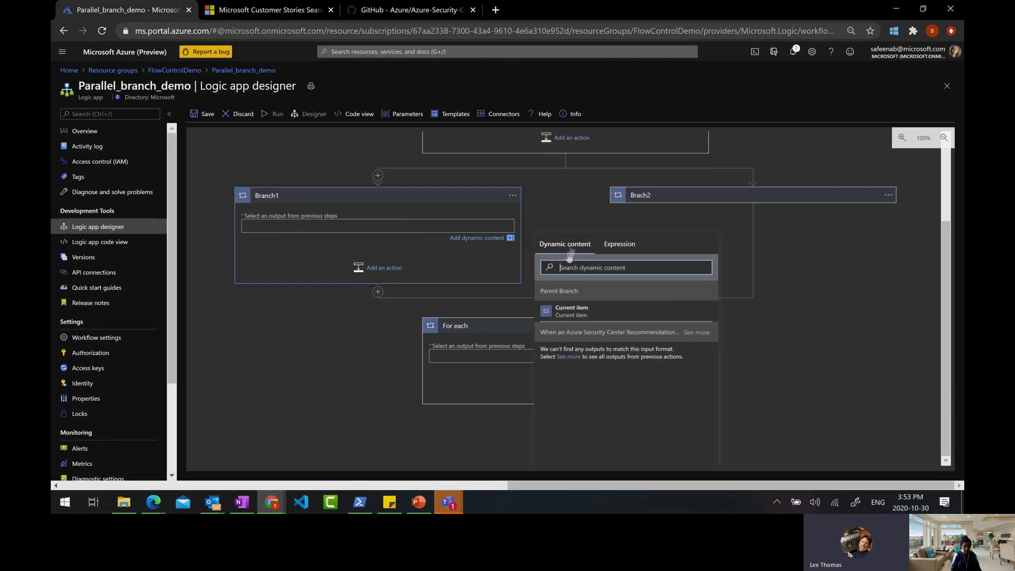
pyautogui.click(569, 357)
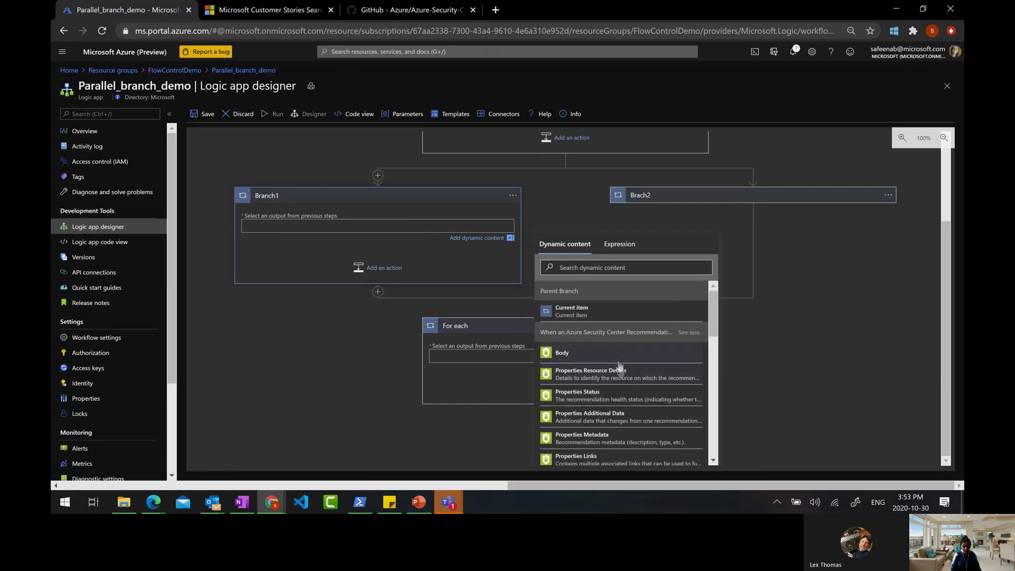
pyautogui.scroll(-2, 619, 365)
pyautogui.scroll(2, 620, 365)
pyautogui.click(620, 246)
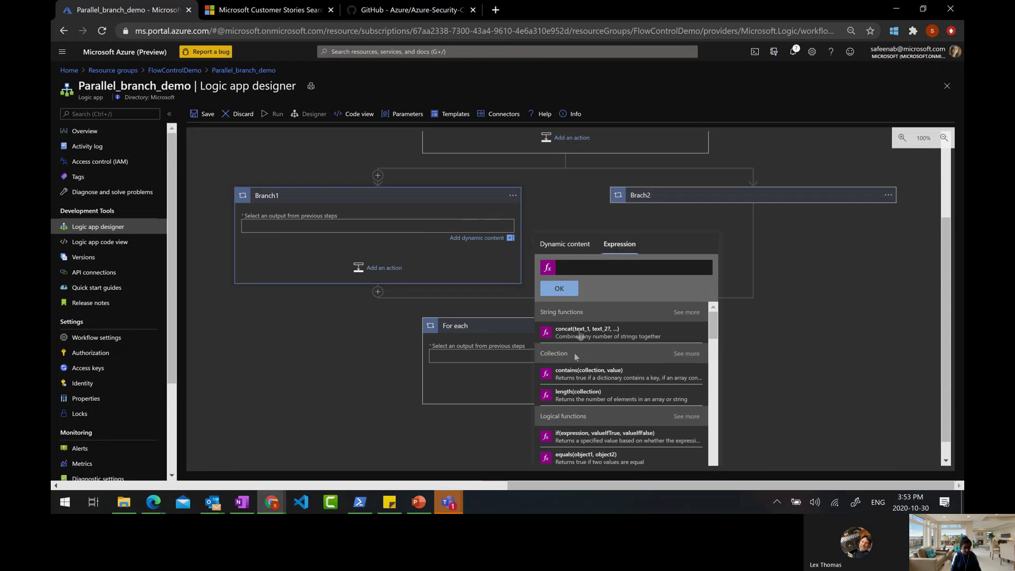
pyautogui.click(799, 294)
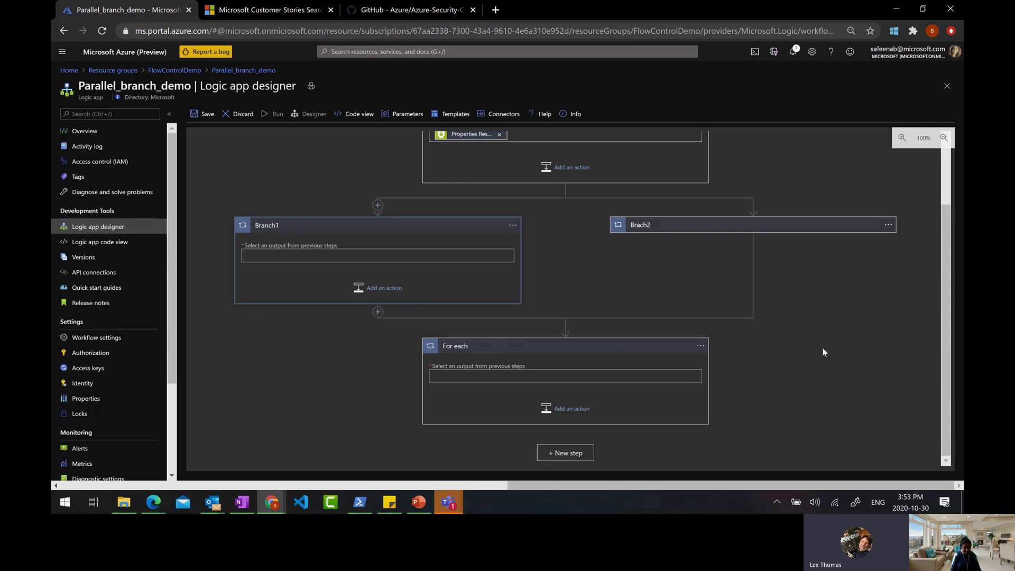
pyautogui.scroll(2, 822, 349)
pyautogui.scroll(-2, 820, 352)
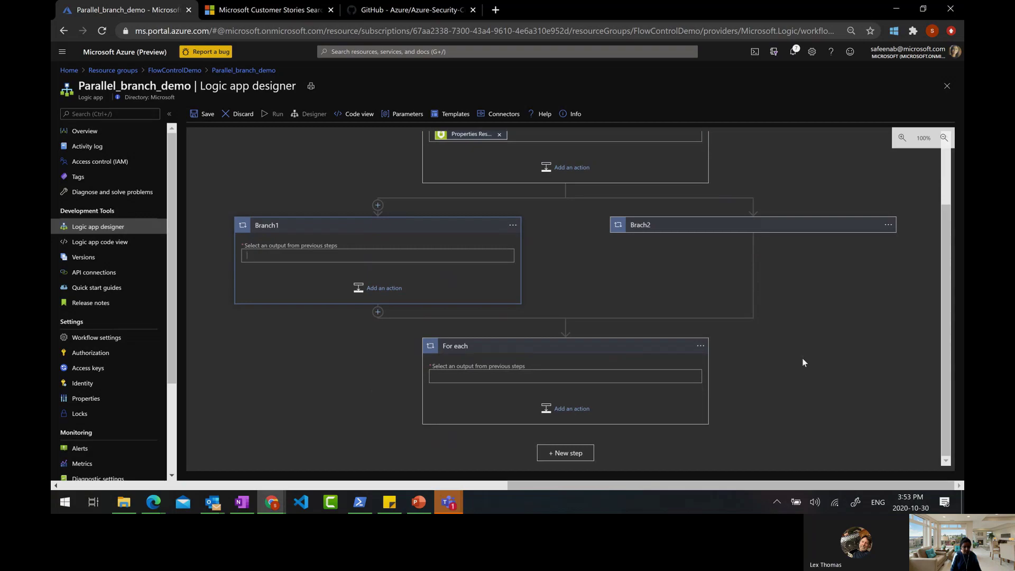
pyautogui.scroll(1, 802, 362)
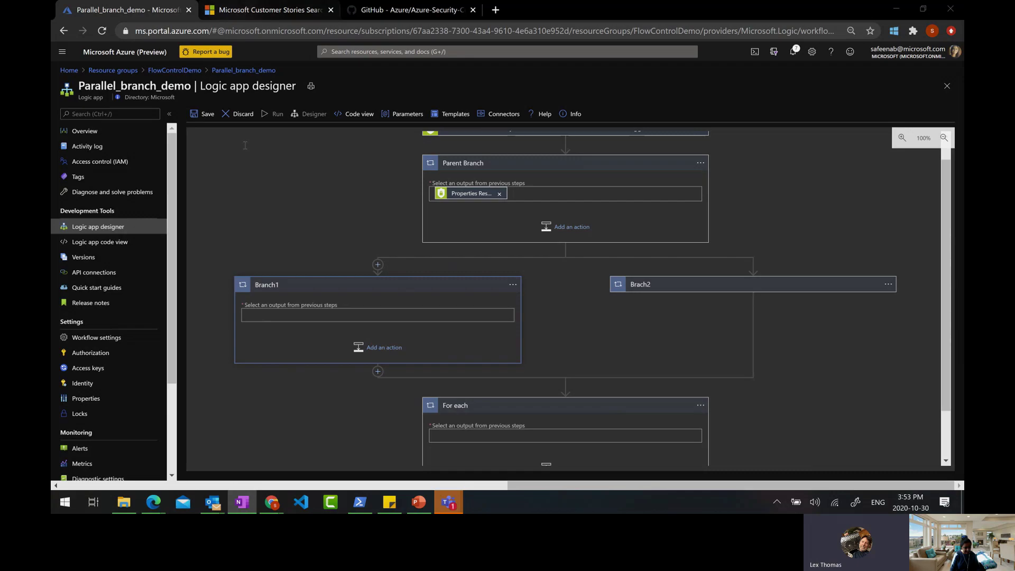
pyautogui.moveTo(418, 506)
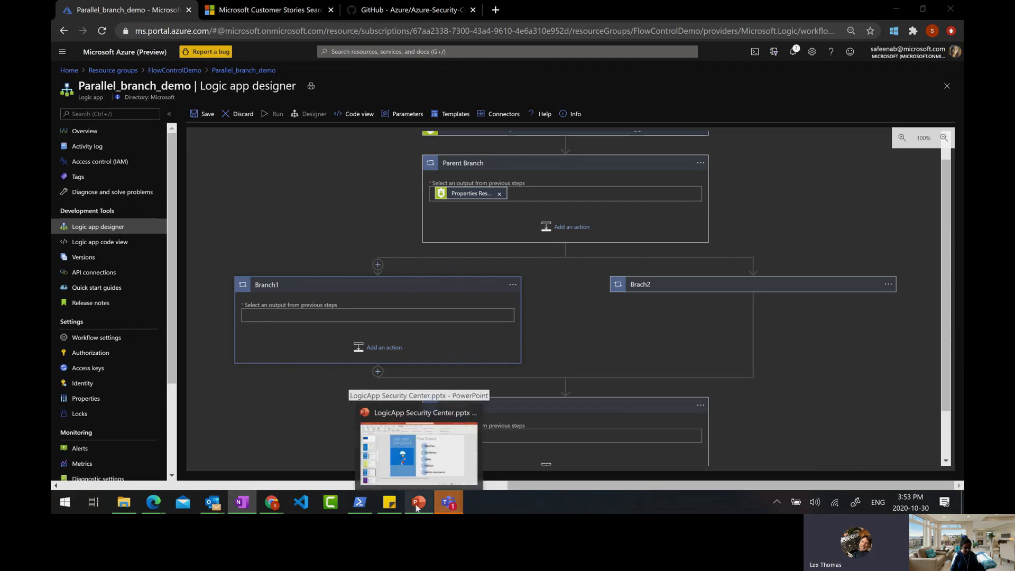
pyautogui.click(418, 504)
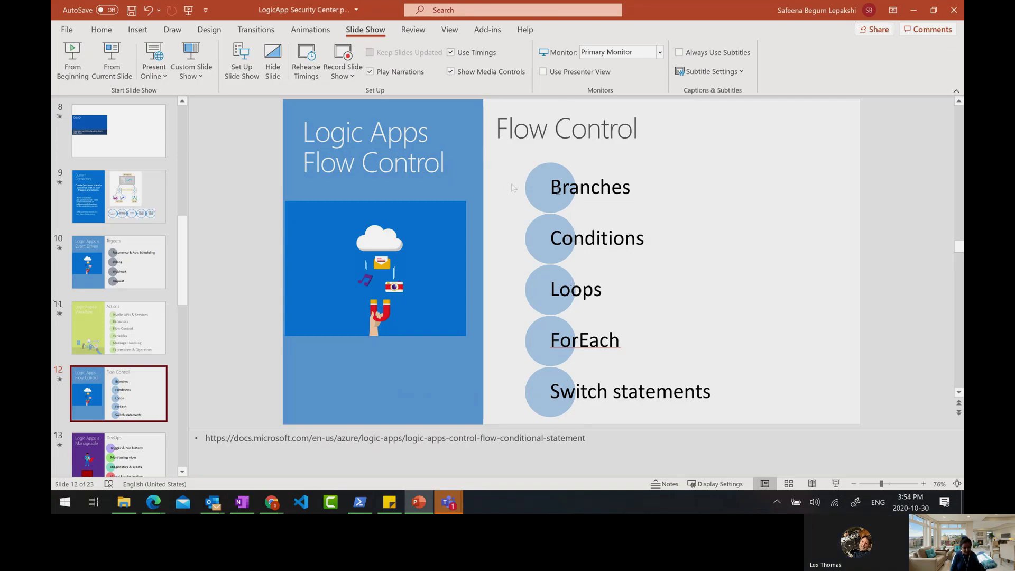
pyautogui.click(918, 12)
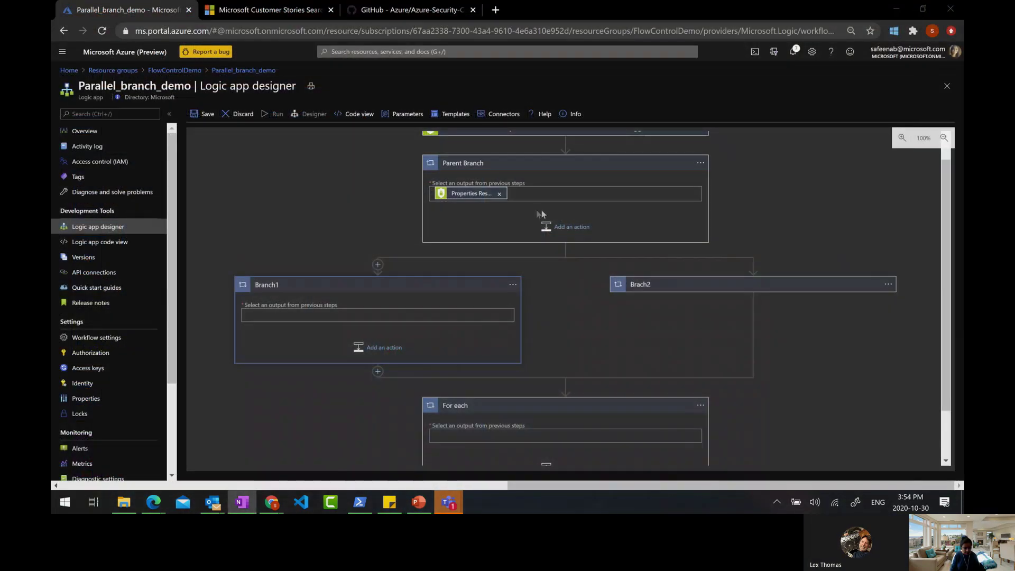
pyautogui.click(565, 169)
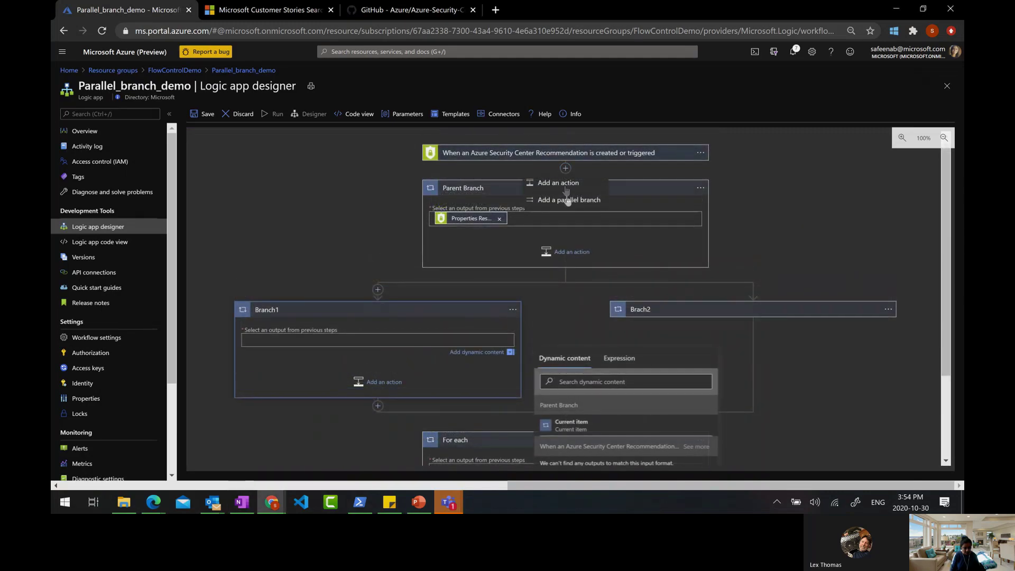
pyautogui.click(734, 190)
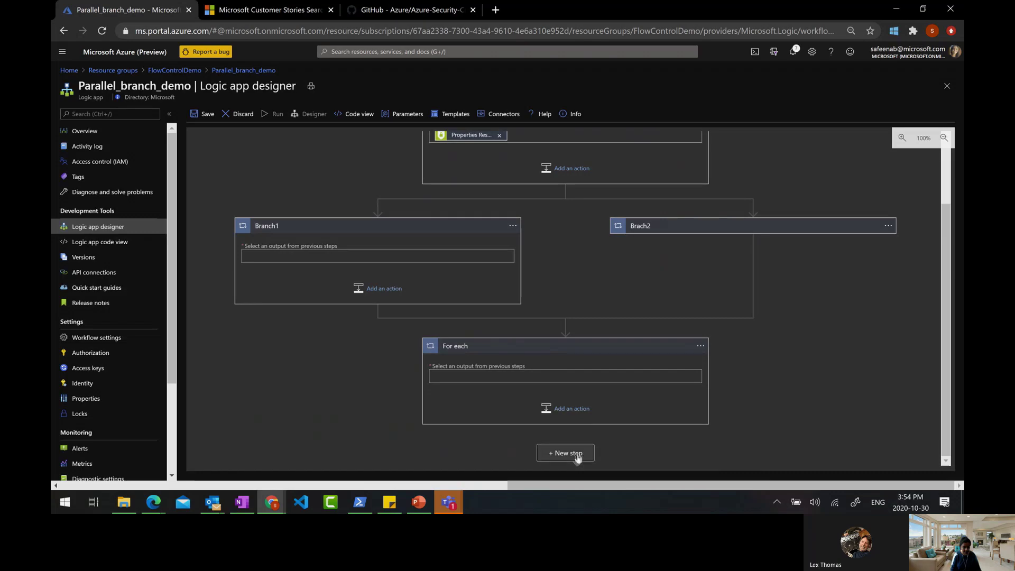
# Add a Control Condition step after the For each loop
pyautogui.click(574, 454)
pyautogui.click(453, 309)
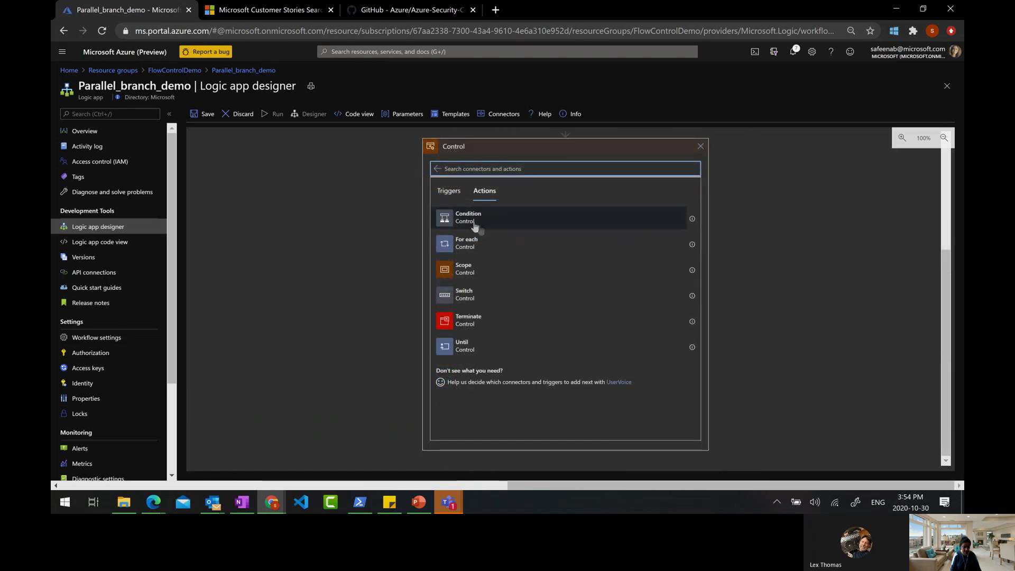
pyautogui.click(464, 224)
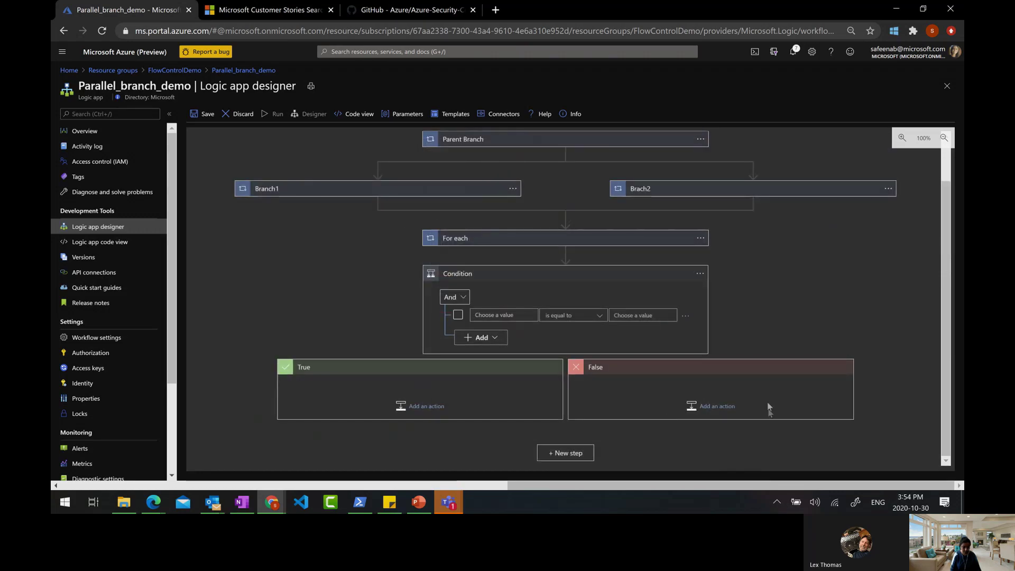
pyautogui.click(454, 296)
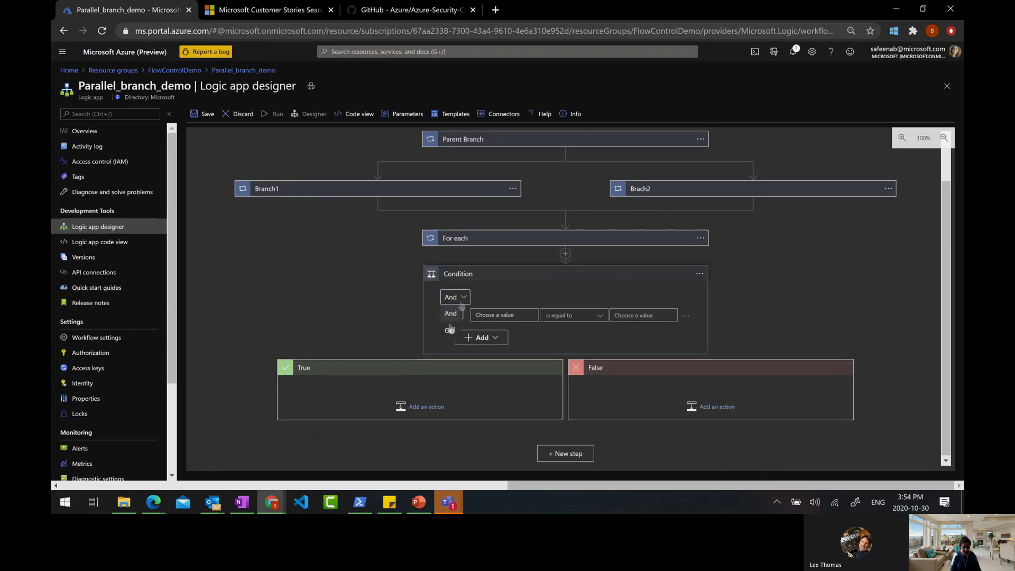
# Set the condition to test whether Current item is equal to Microsoft
pyautogui.click(508, 315)
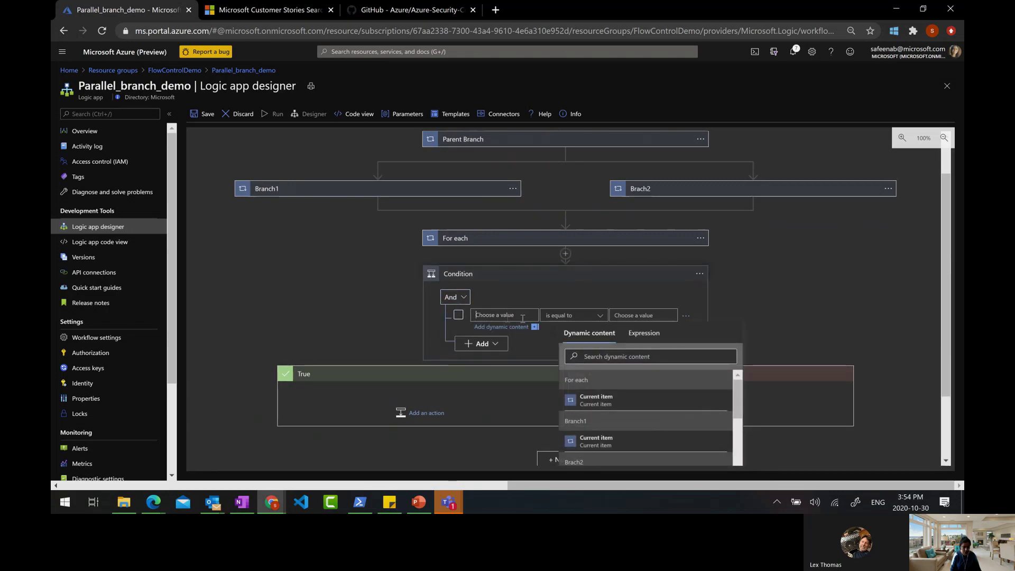
pyautogui.scroll(-1, 630, 388)
pyautogui.click(616, 387)
pyautogui.click(637, 313)
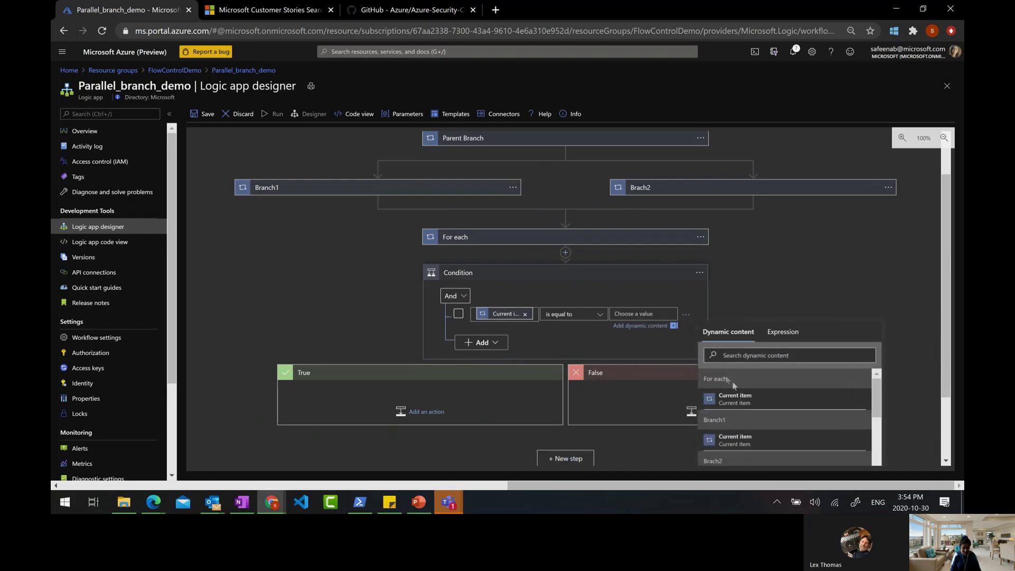
pyautogui.write('Microsoft')
pyautogui.click(798, 307)
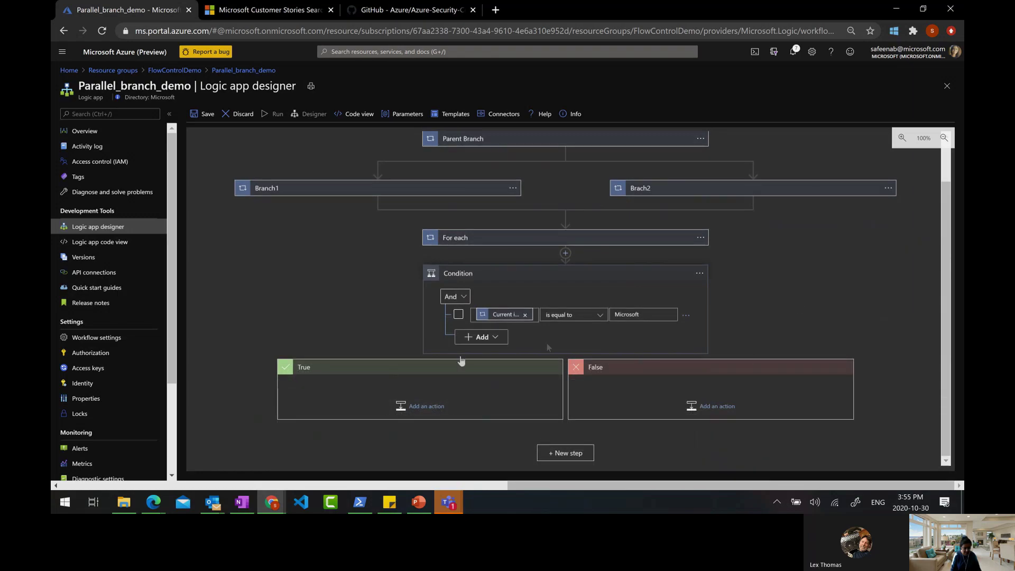
pyautogui.click(417, 406)
# Add Office 365 Outlook's Send an email (V2) to the True branch, searching 'out' then 'send'
pyautogui.scroll(-5, 621, 396)
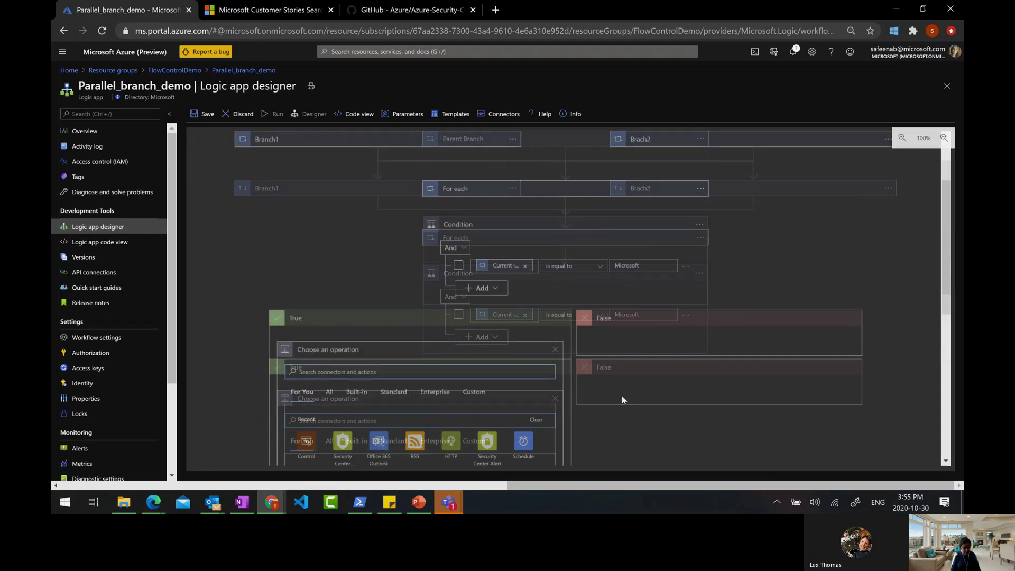
pyautogui.click(330, 202)
pyautogui.click(330, 183)
pyautogui.write('out')
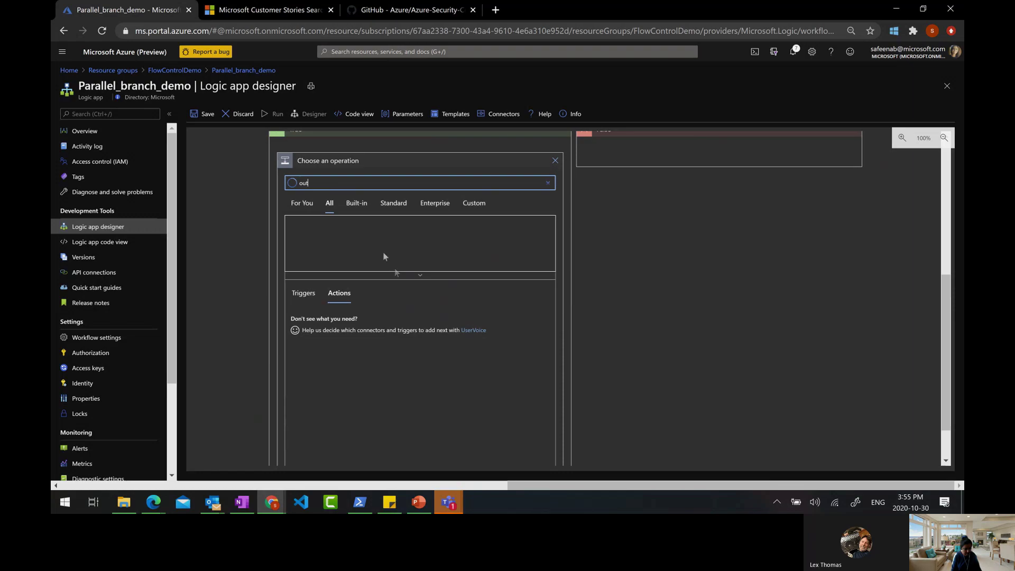
pyautogui.click(306, 233)
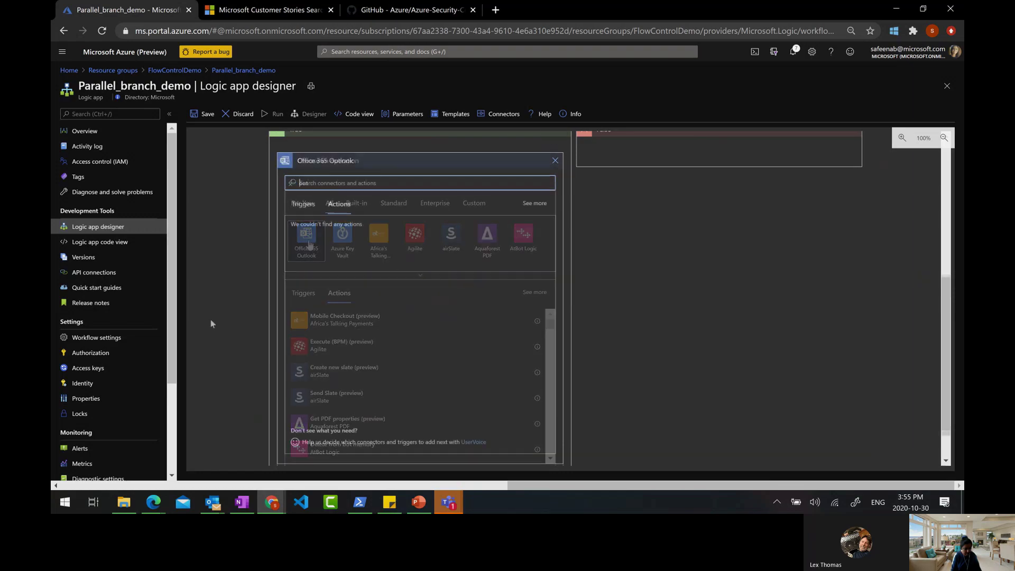
pyautogui.write('send')
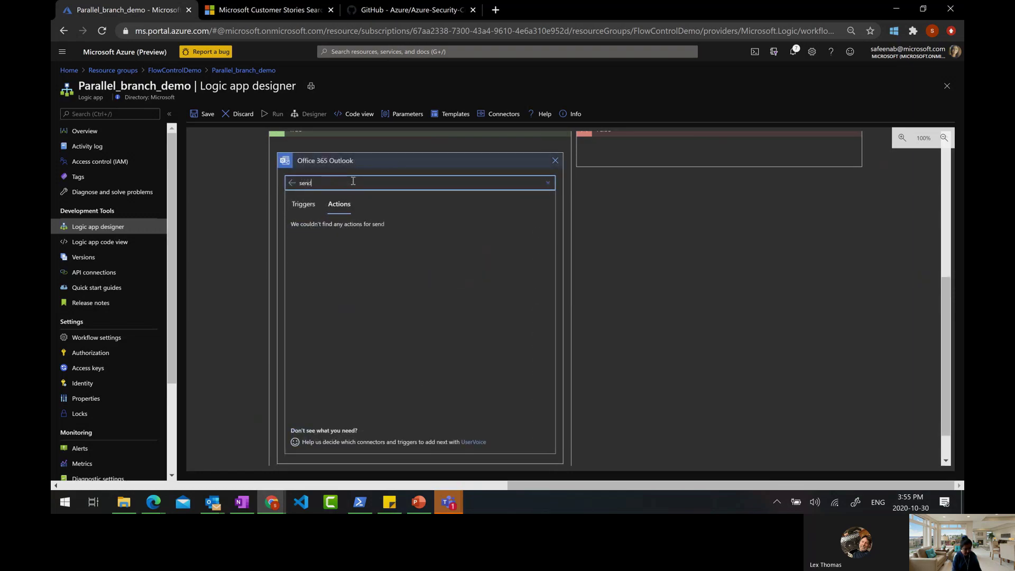
pyautogui.click(340, 233)
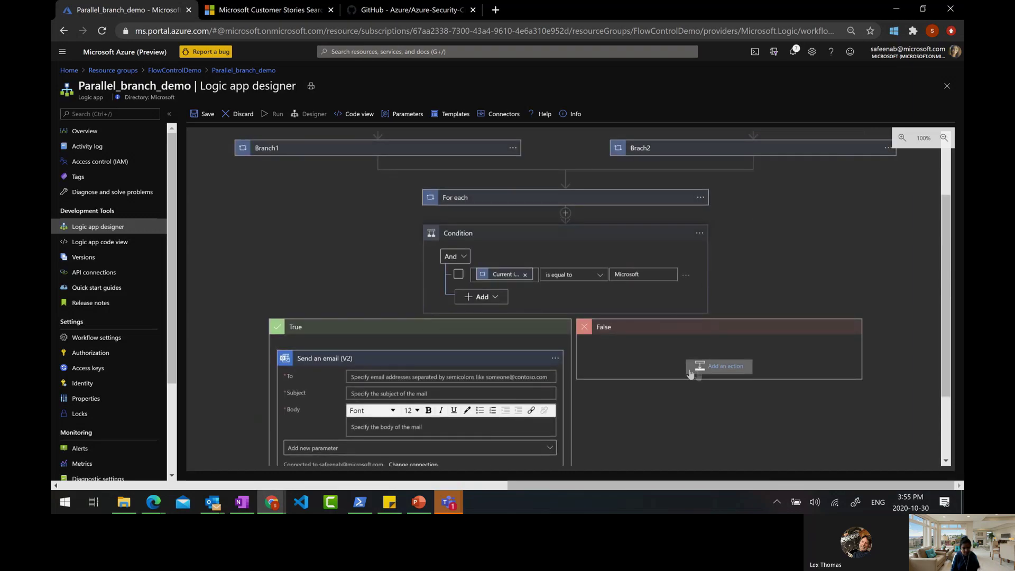
pyautogui.scroll(-1, 654, 447)
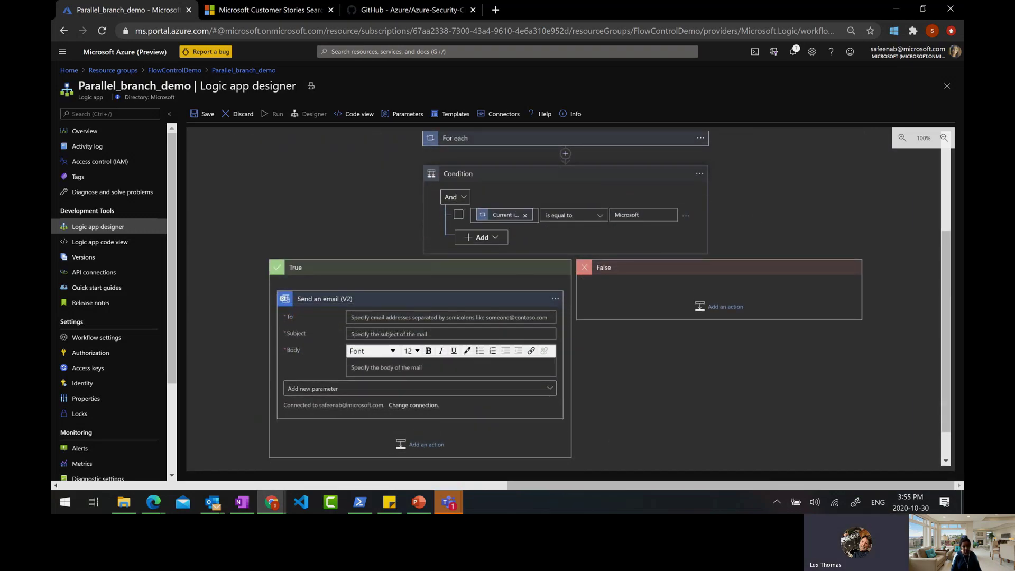
pyautogui.hotkey('alt', 'Tab')
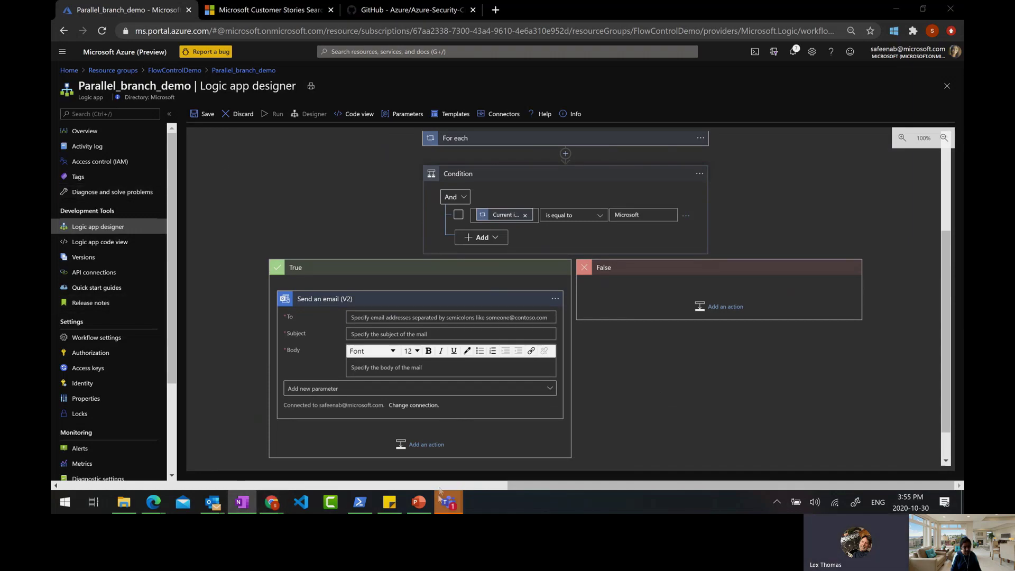
pyautogui.moveTo(461, 505)
pyautogui.click(348, 424)
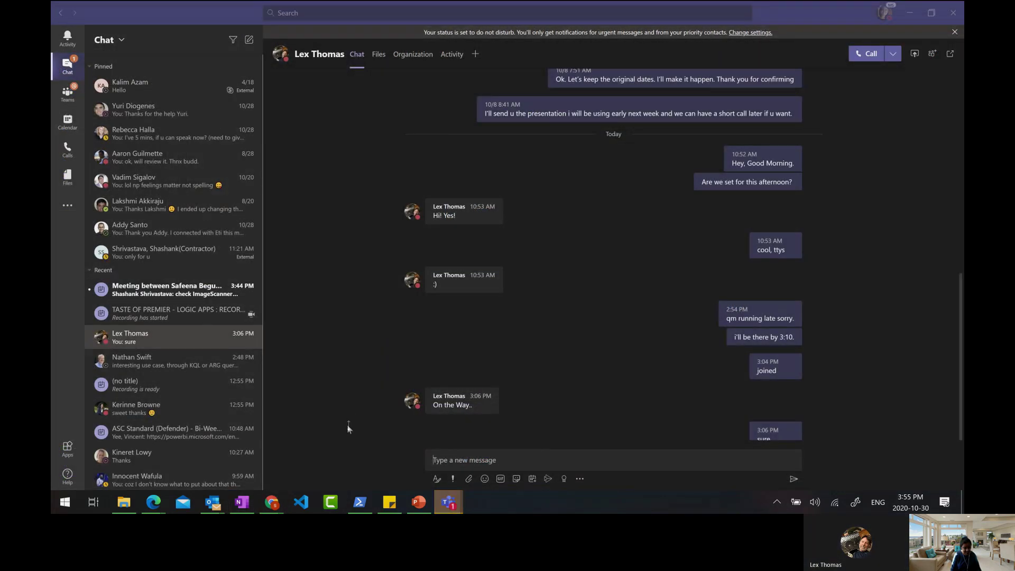
pyautogui.click(910, 15)
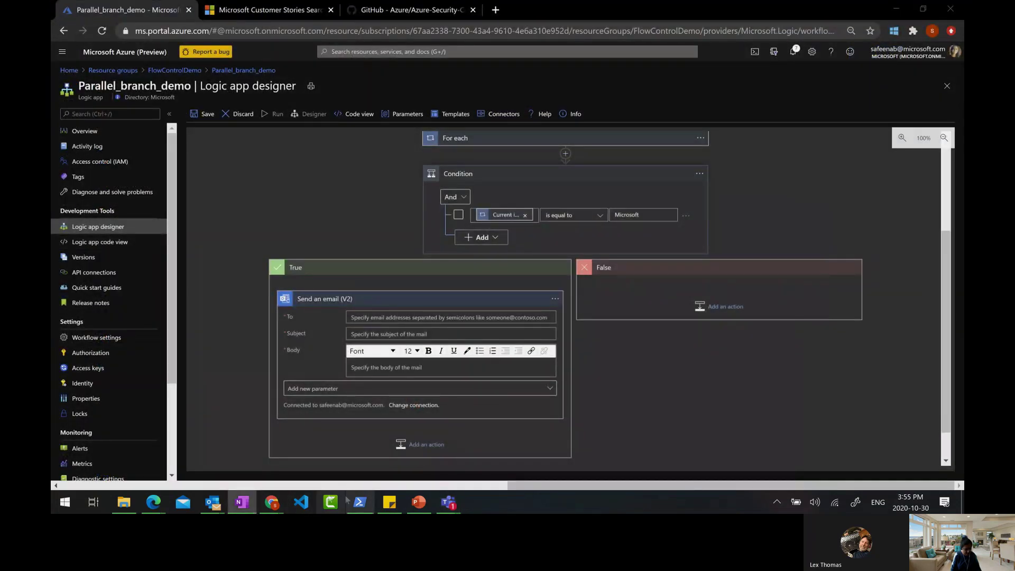
pyautogui.click(419, 502)
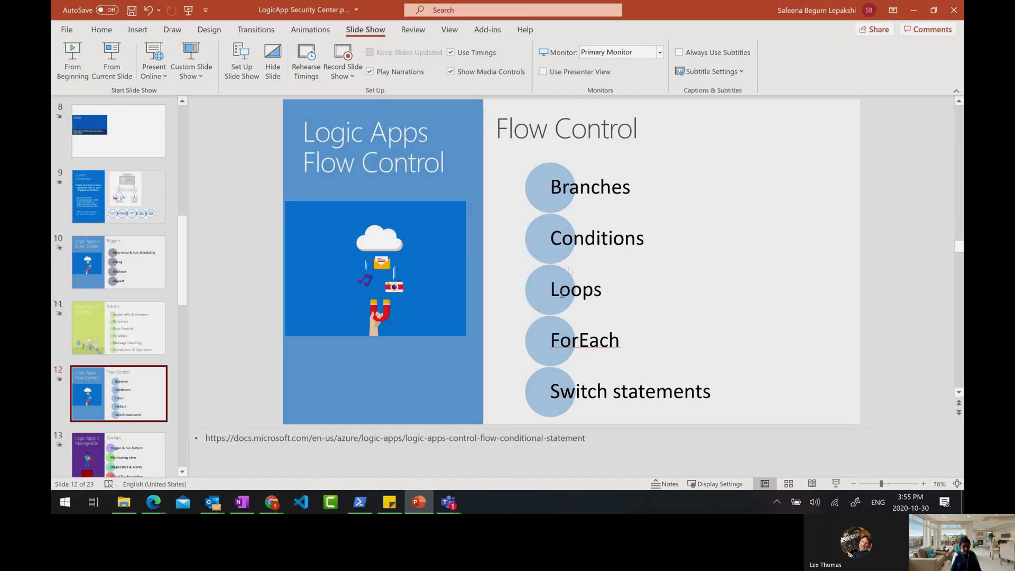
pyautogui.click(911, 12)
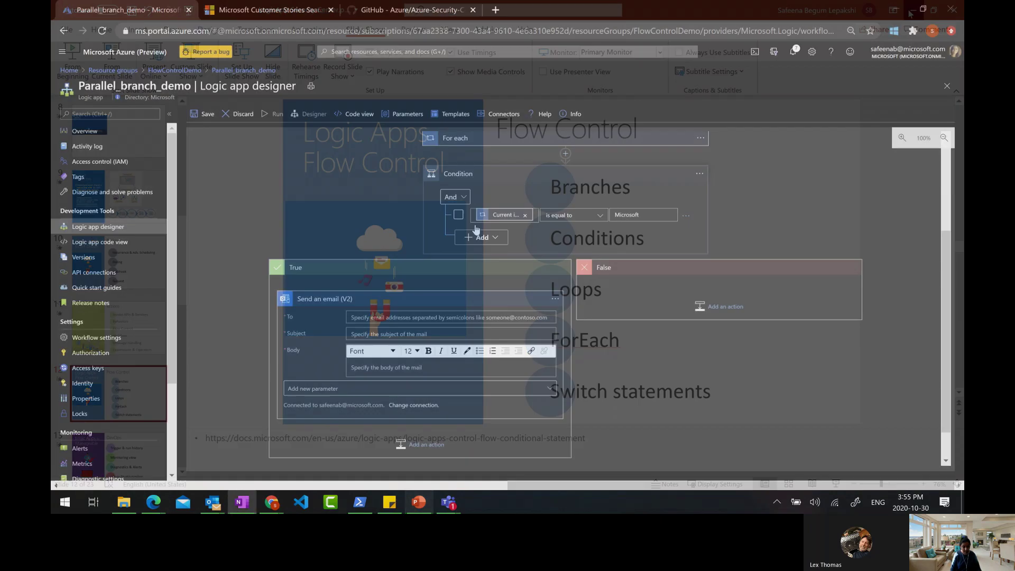
# Expand the For each card and open the insert menu between the branches and For each
pyautogui.scroll(2, 514, 275)
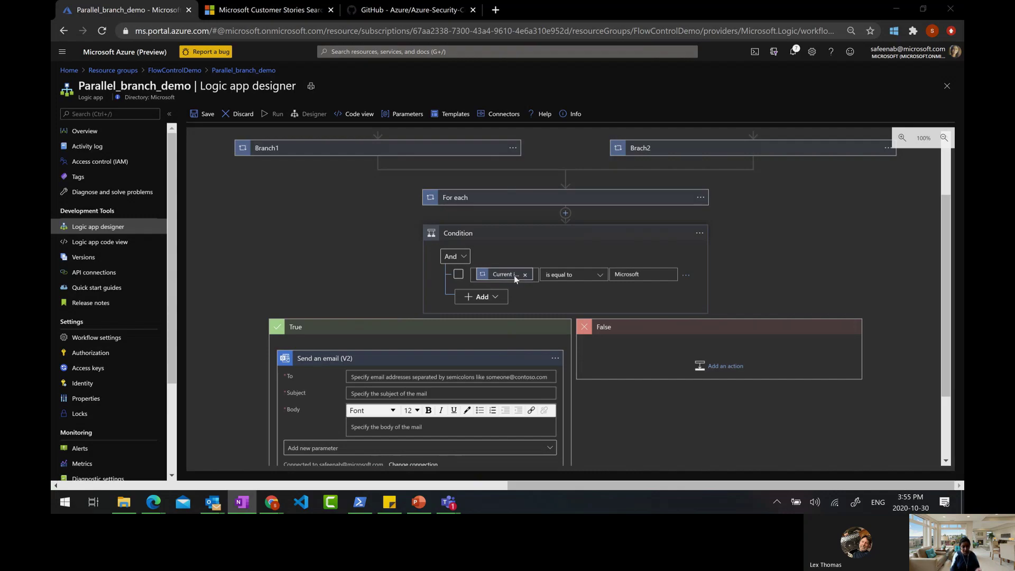
pyautogui.click(452, 201)
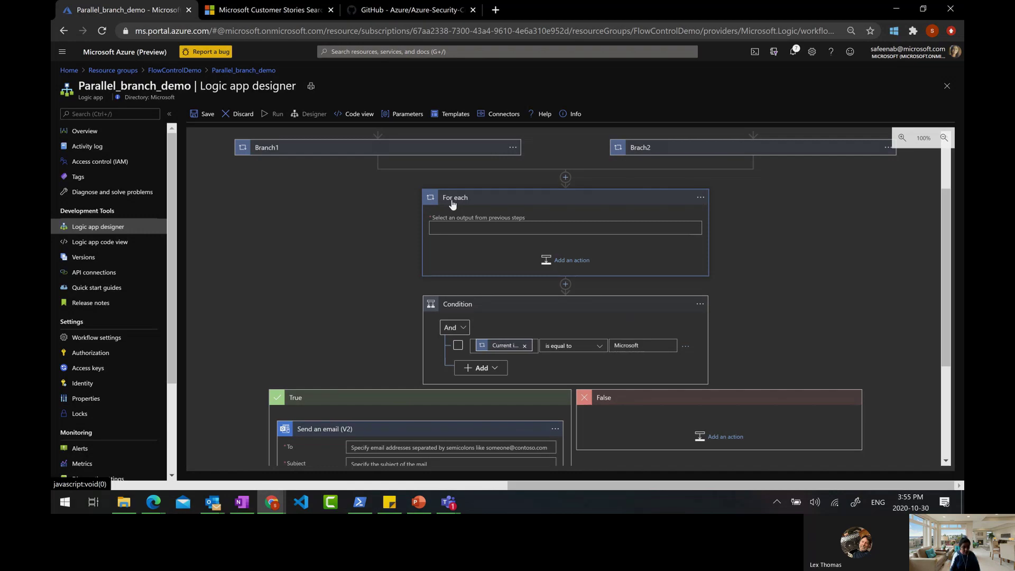
pyautogui.click(563, 177)
# Insert a Control For each 2 loop iterating over Brach2's Current item
pyautogui.click(556, 198)
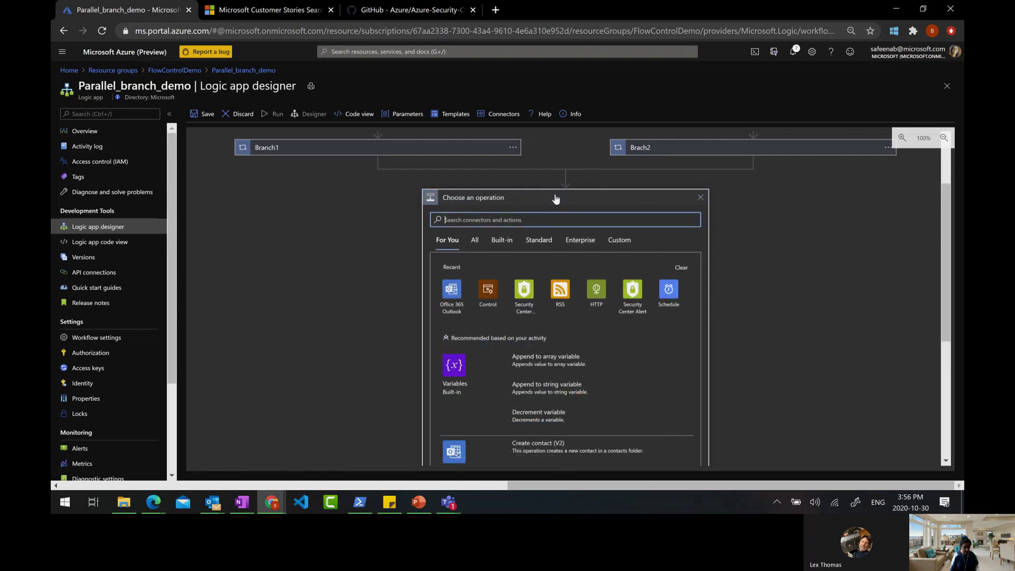
pyautogui.click(488, 289)
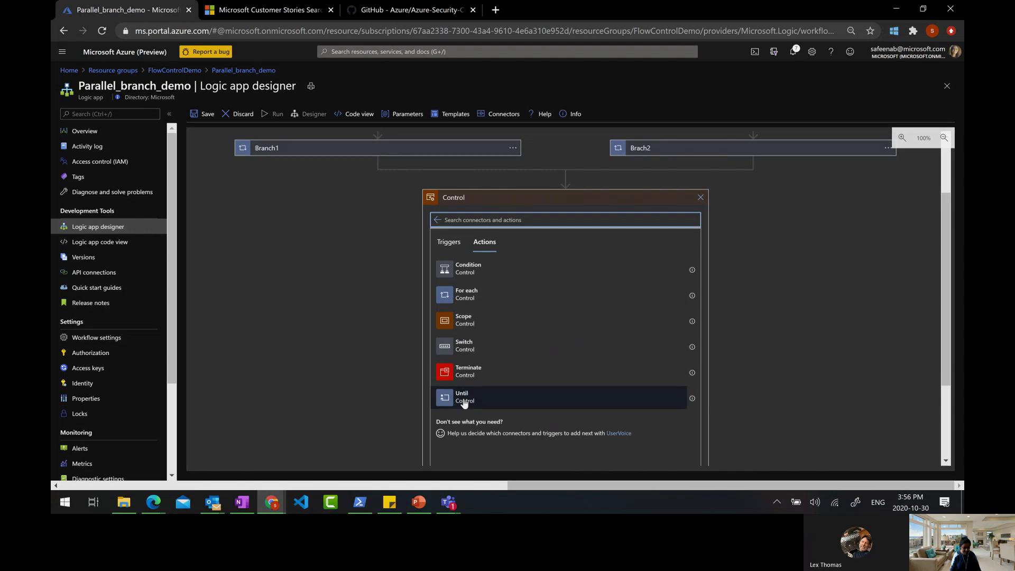
pyautogui.click(453, 297)
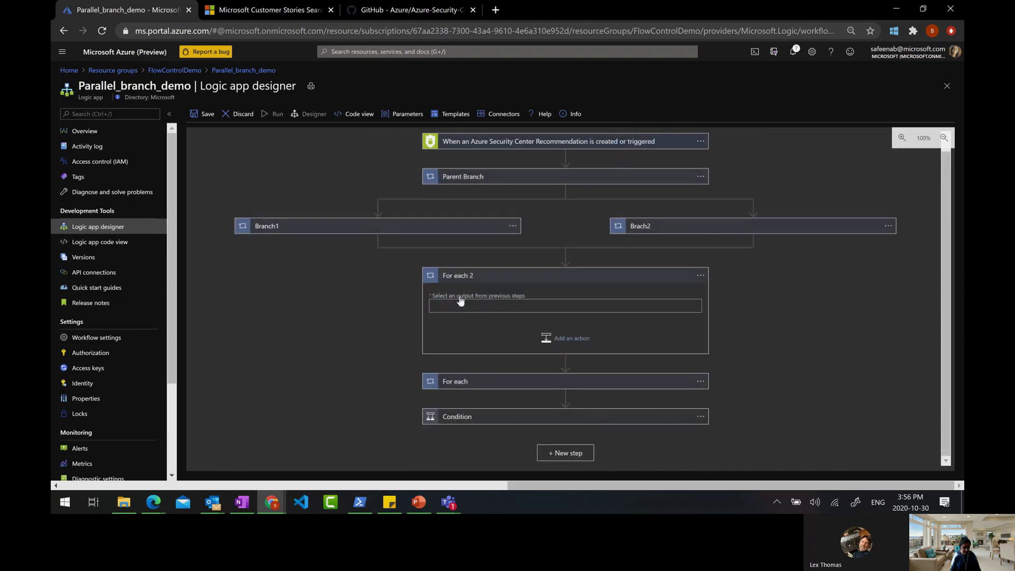
pyautogui.click(524, 305)
pyautogui.click(761, 391)
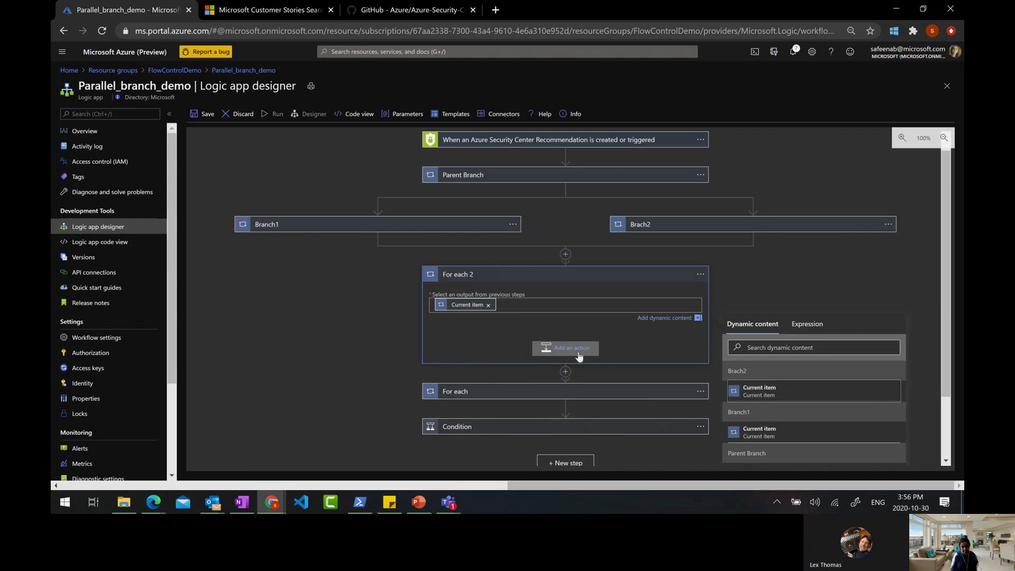
pyautogui.click(701, 275)
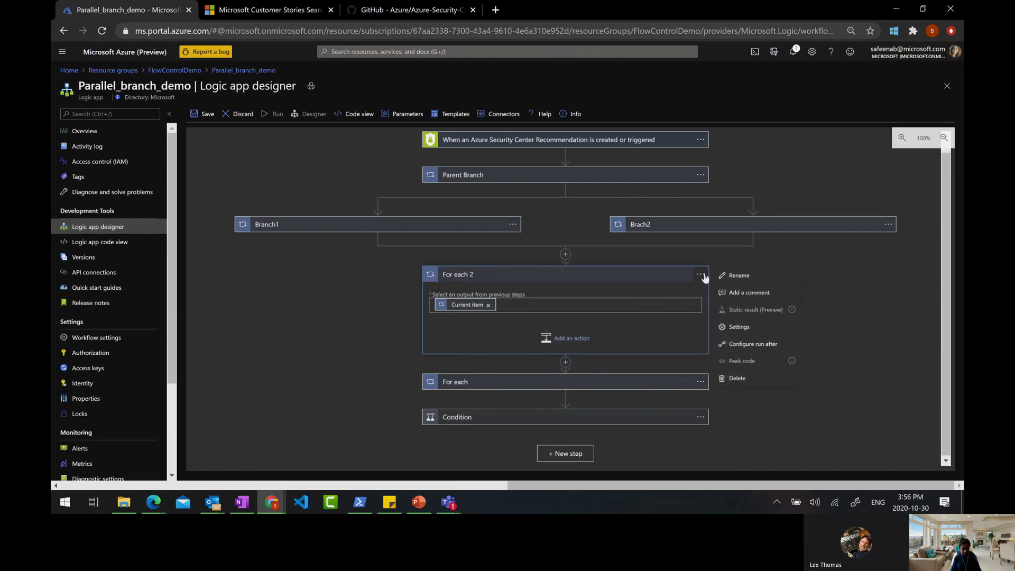
# In For each 2's settings, enable Concurrency Control with Degree of Parallelism 17
pyautogui.click(736, 327)
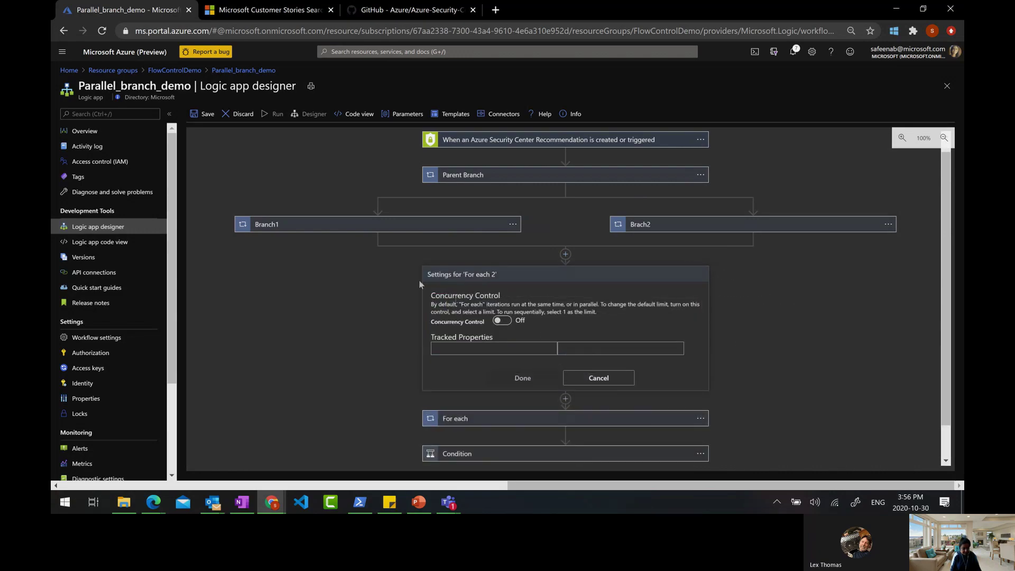
pyautogui.scroll(-1, 552, 322)
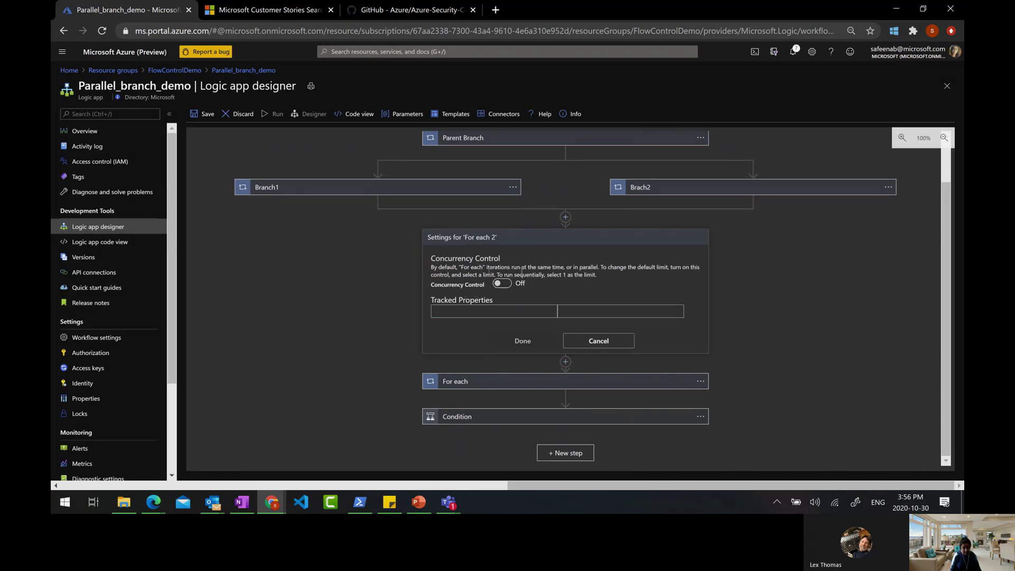
pyautogui.click(503, 283)
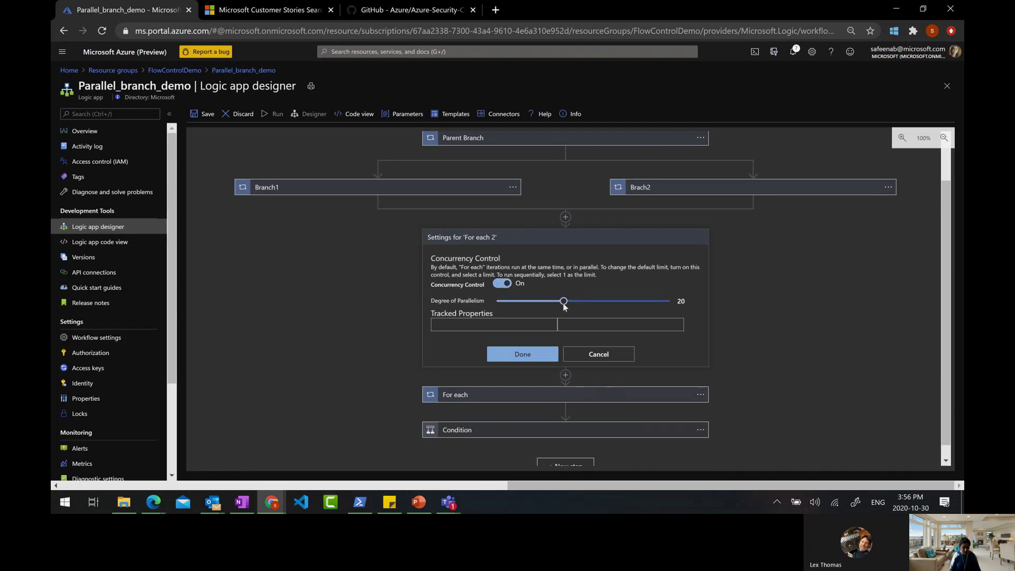
pyautogui.moveTo(564, 304); pyautogui.dragTo(541, 311)
pyautogui.moveTo(657, 300); pyautogui.dragTo(554, 318)
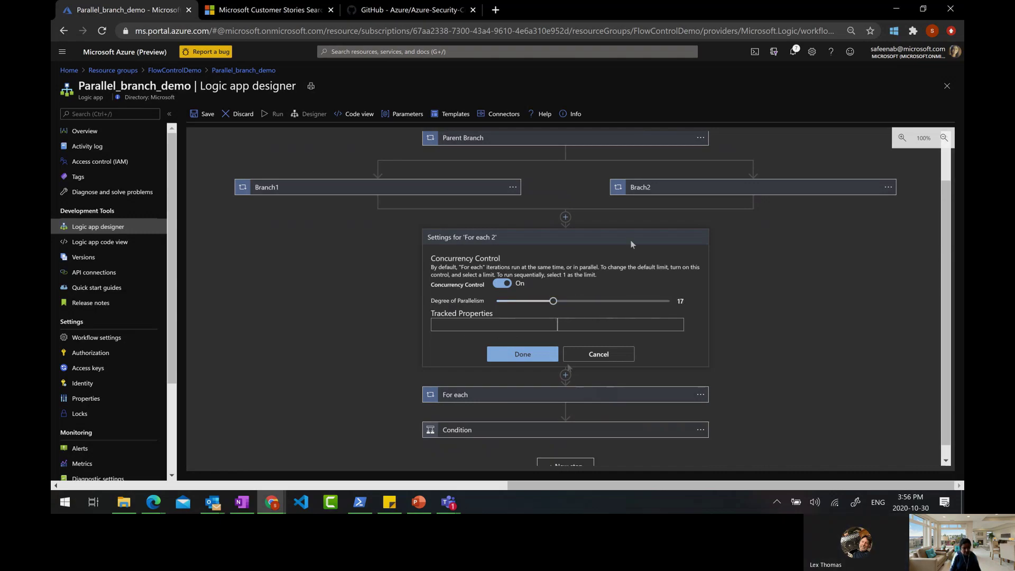
pyautogui.click(419, 502)
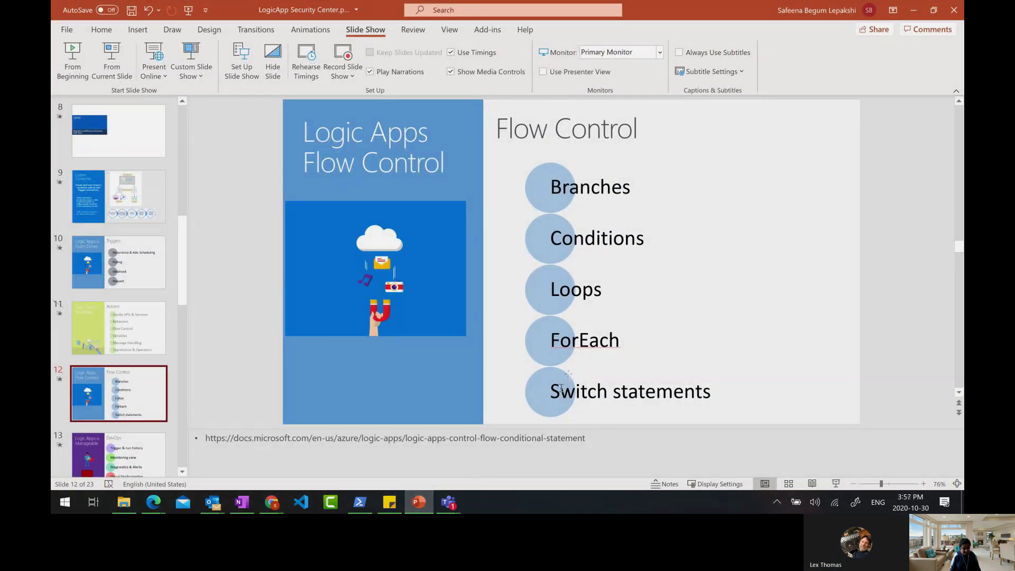
pyautogui.click(914, 10)
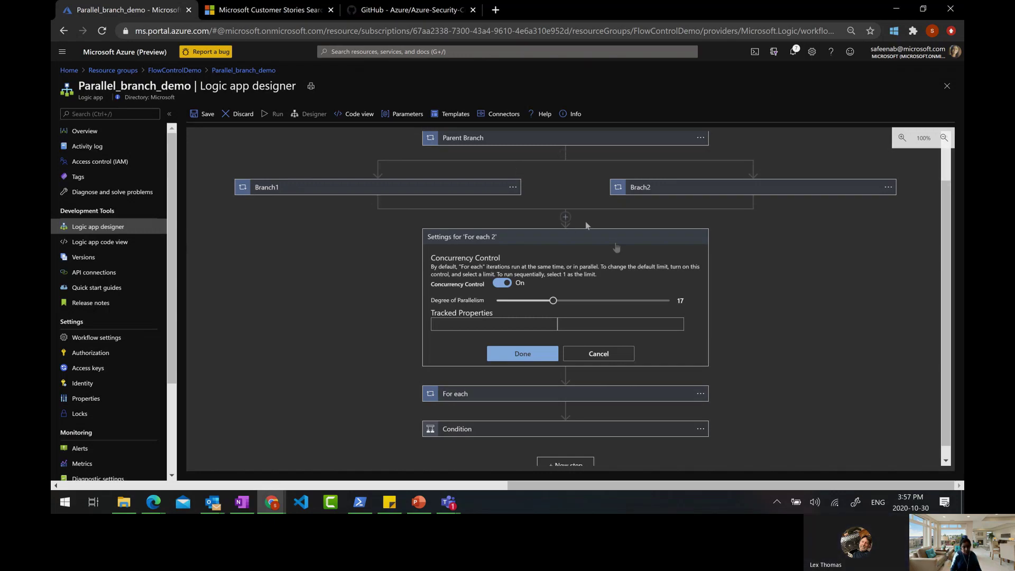
# Insert a Control > Switch action below the parallel branches
pyautogui.click(560, 238)
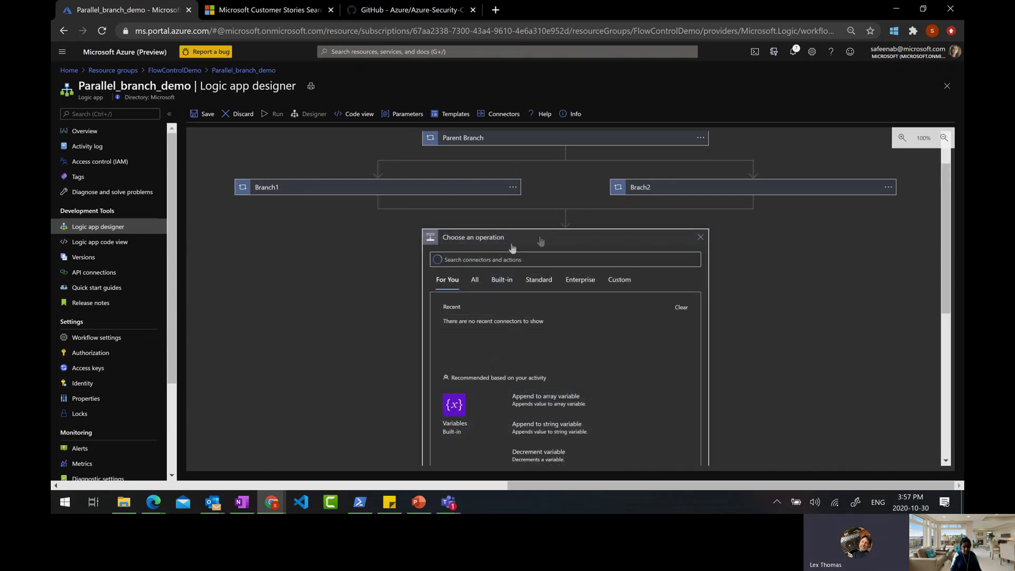
pyautogui.scroll(-2, 496, 287)
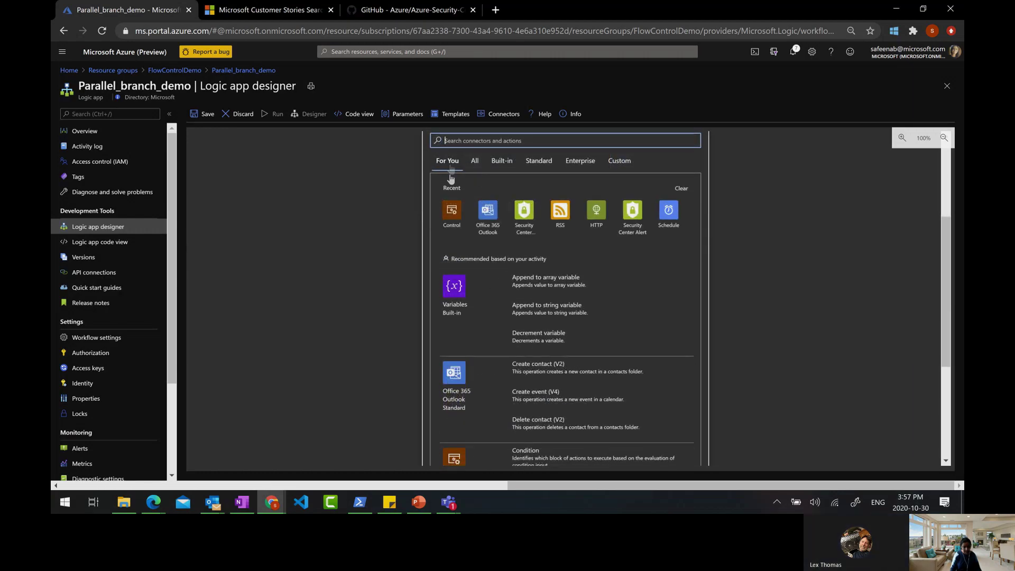
pyautogui.click(452, 211)
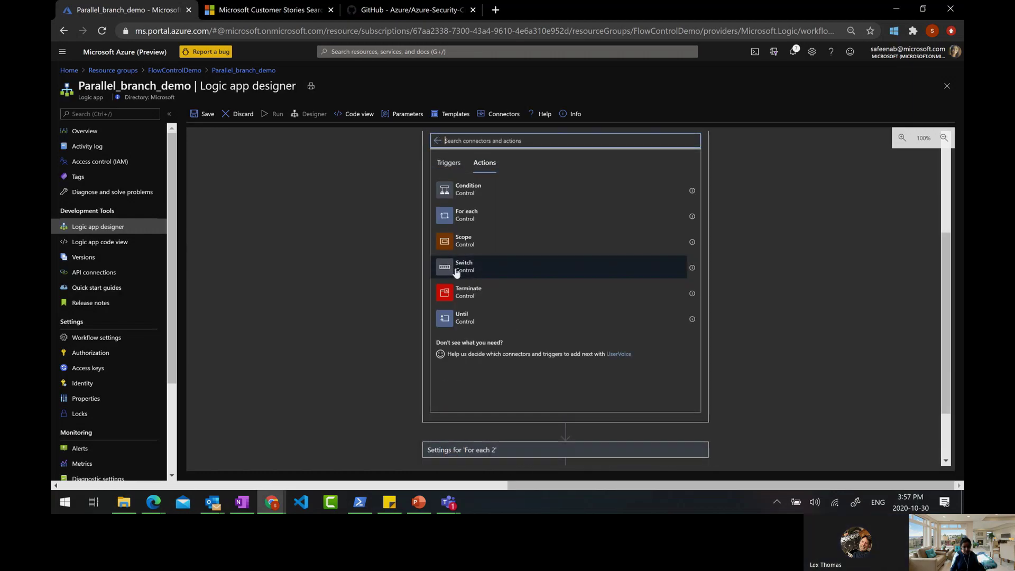
pyautogui.click(457, 272)
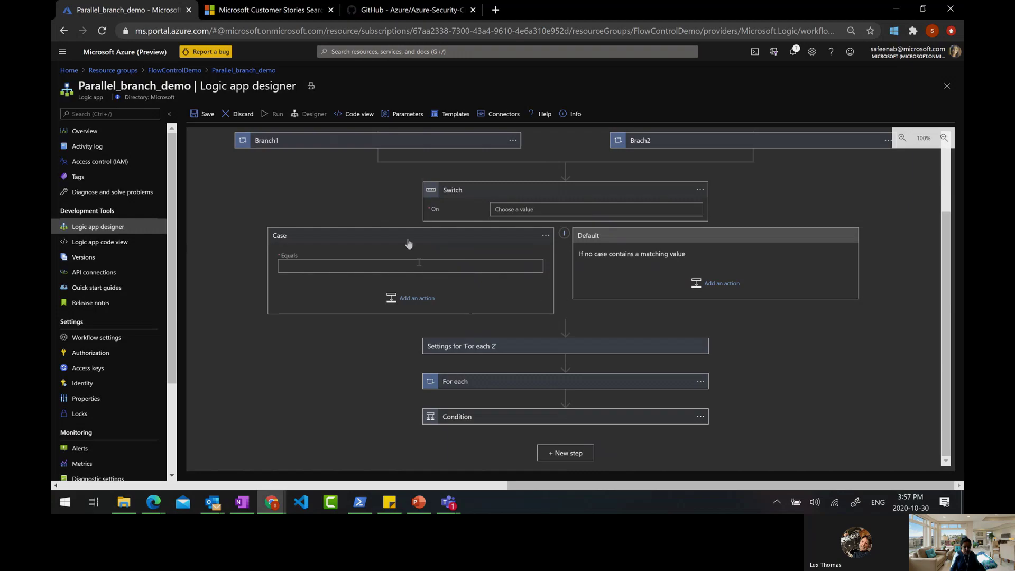
# Add a second case to the Switch alongside Case and Default
pyautogui.click(320, 268)
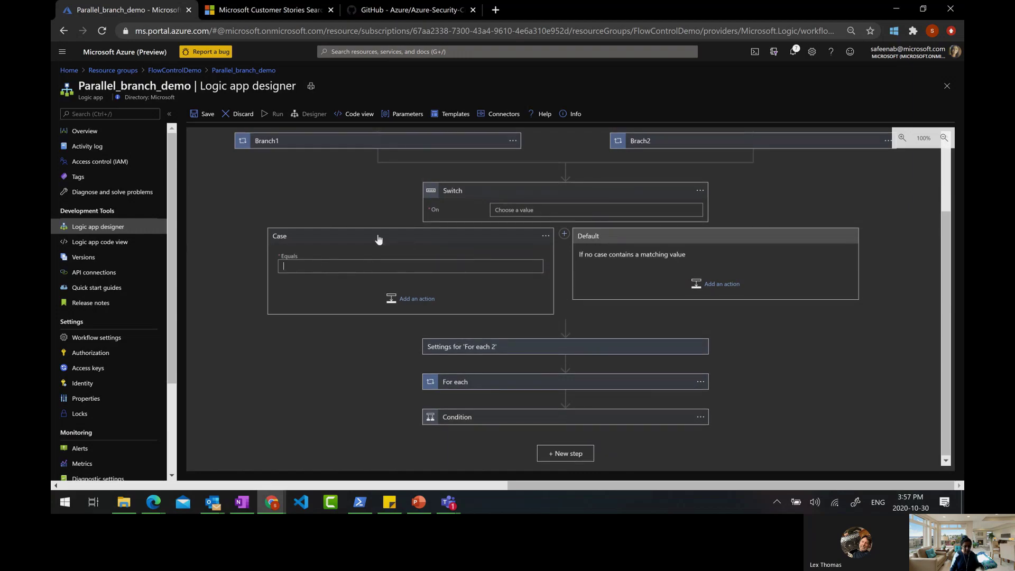
pyautogui.moveTo(381, 236); pyautogui.dragTo(679, 265)
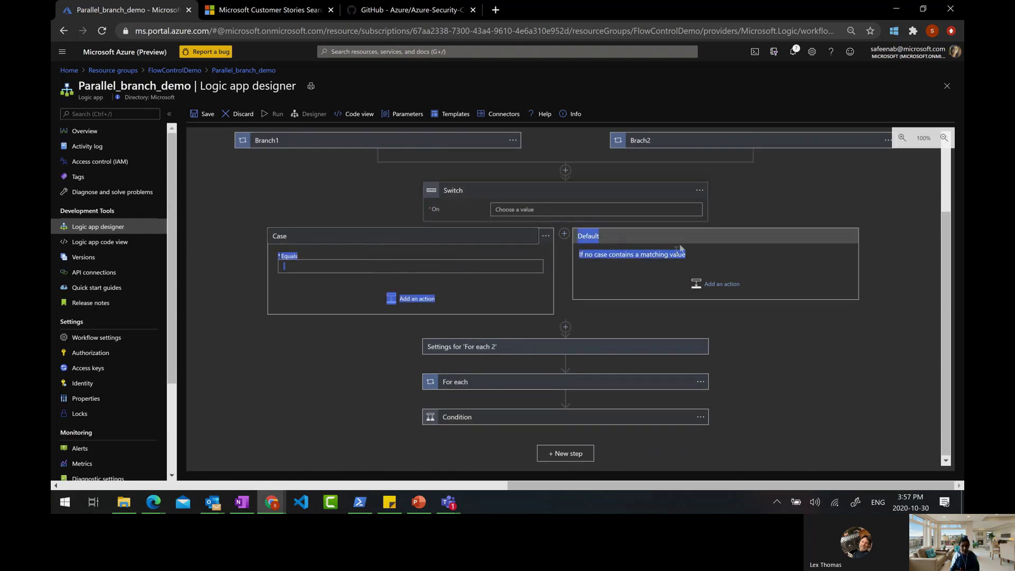
pyautogui.click(568, 249)
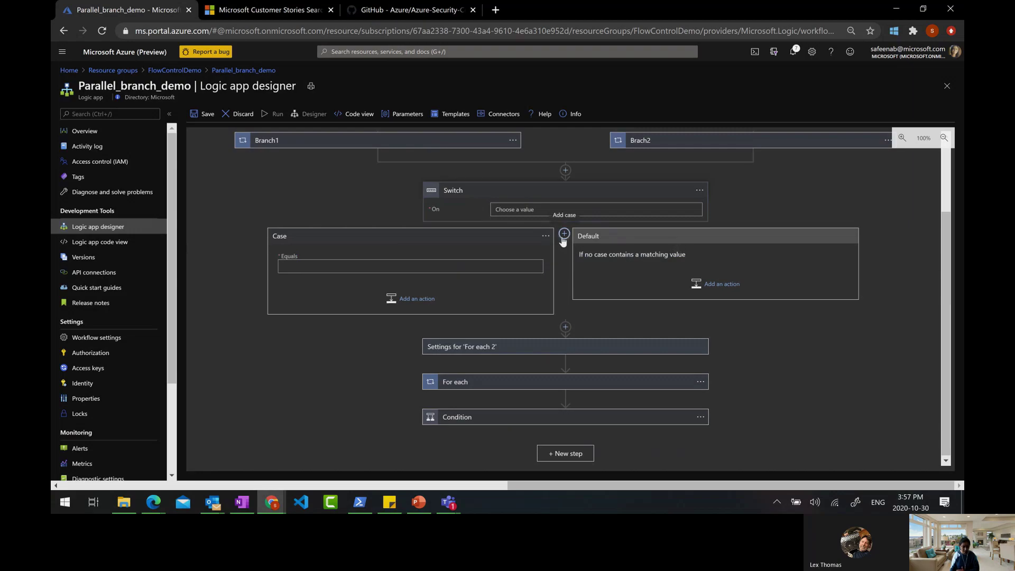
pyautogui.click(563, 235)
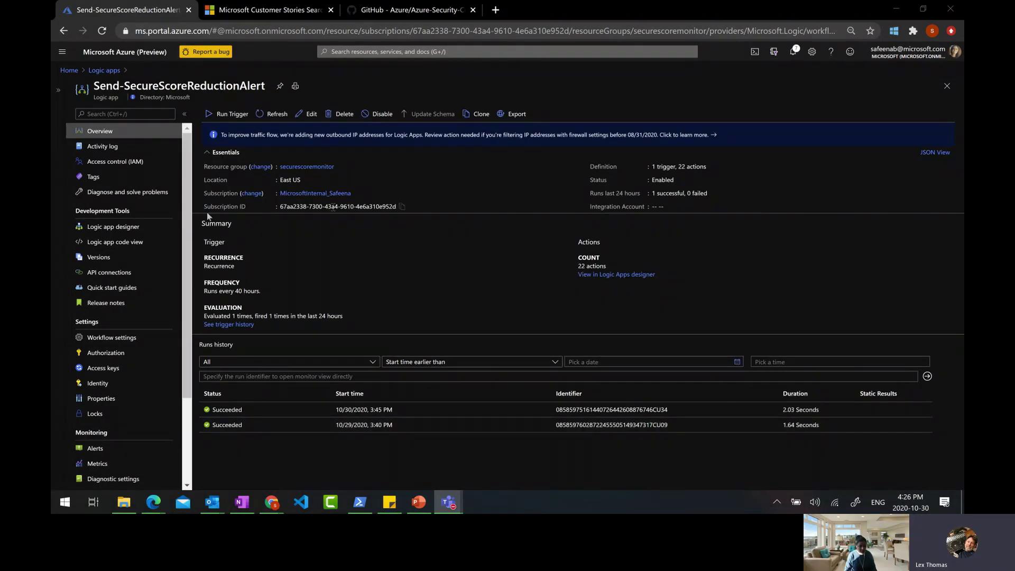
# Show the DevOps manageability slide, then go back to the Logic apps list
pyautogui.click(419, 510)
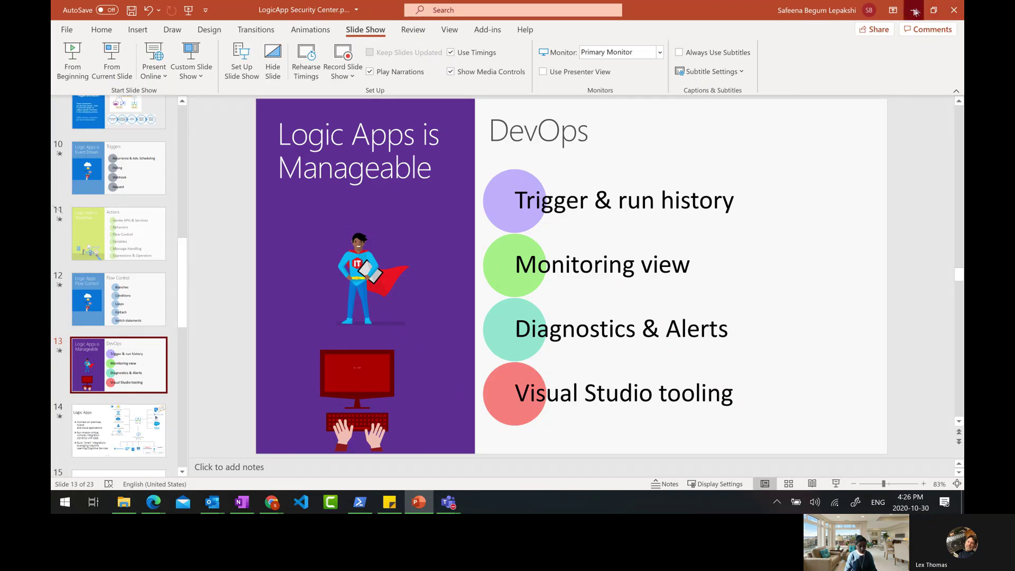
pyautogui.click(915, 12)
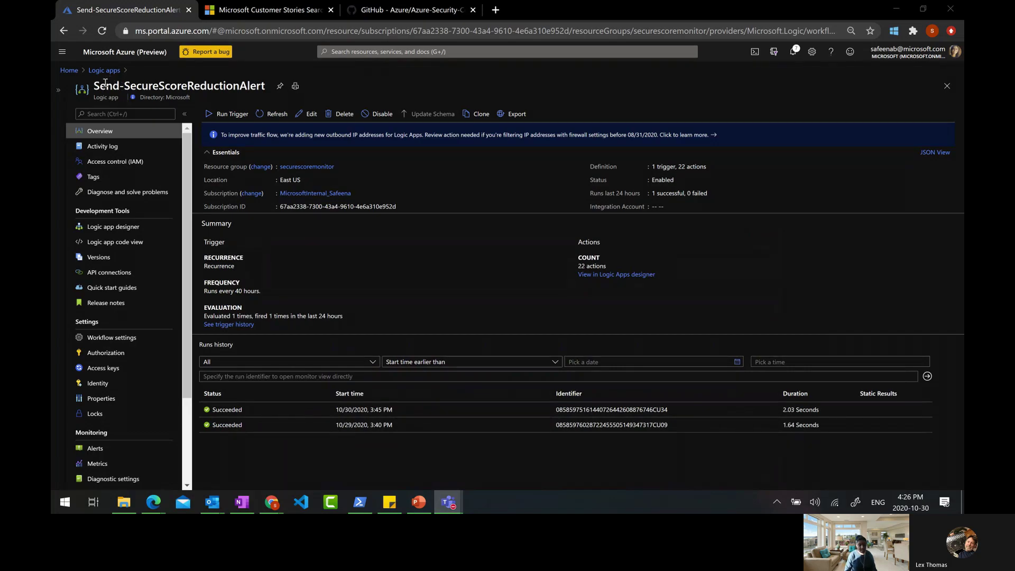
pyautogui.moveTo(96, 85); pyautogui.dragTo(246, 85)
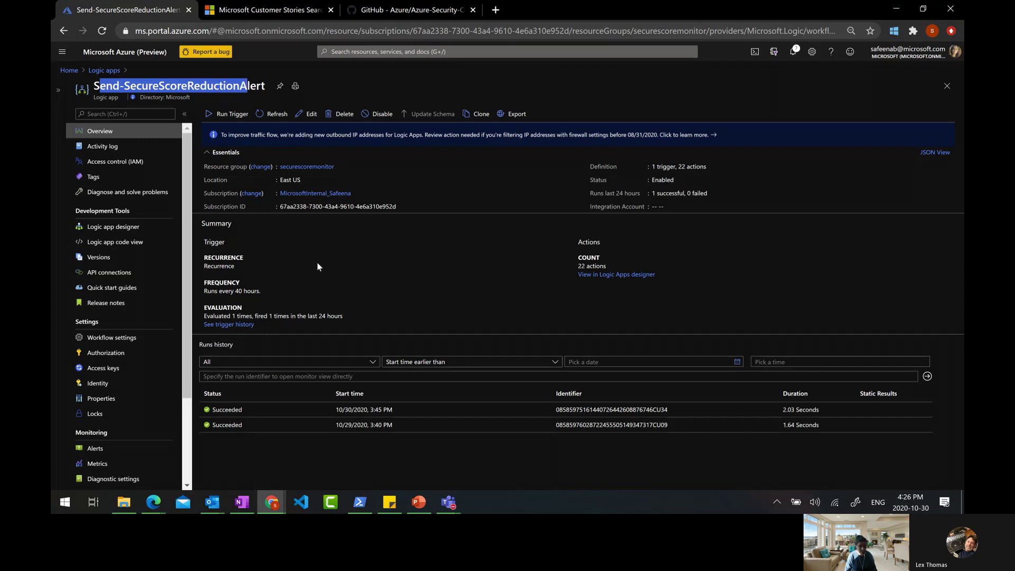
pyautogui.click(392, 287)
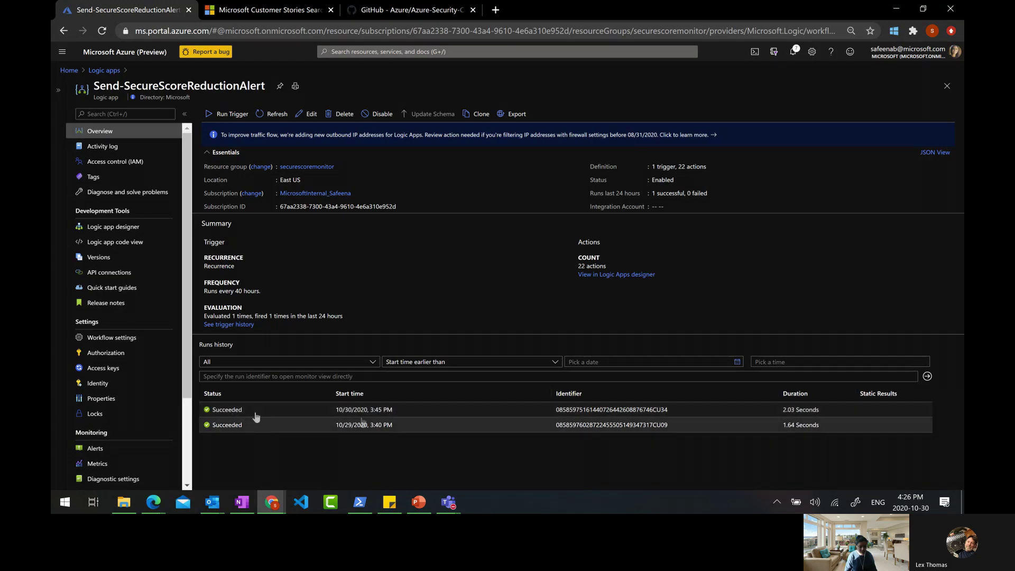
pyautogui.click(90, 70)
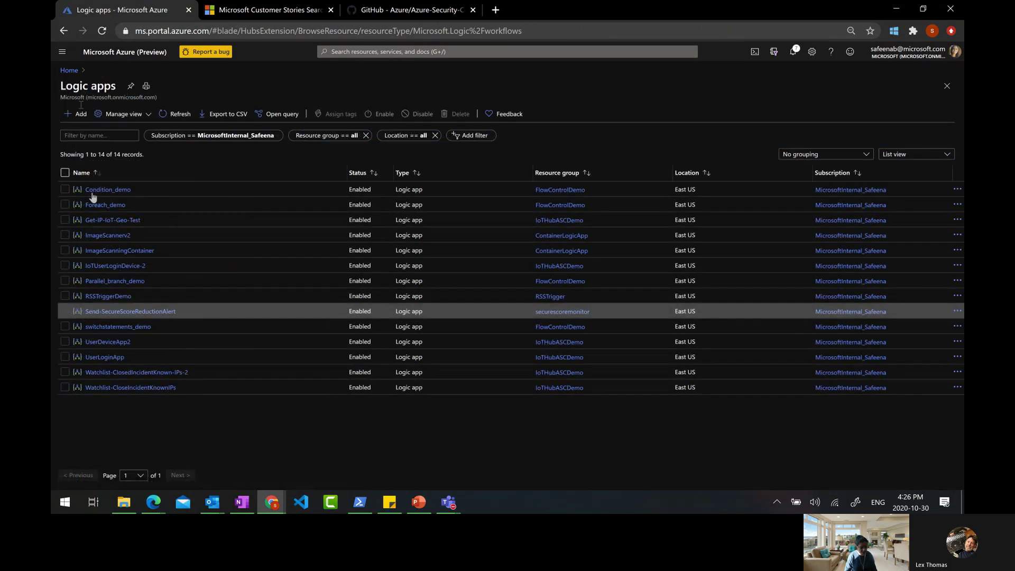
# Open ImageScanningContainer and its failed 10/23/2020 2:42 AM run from Runs history
pyautogui.click(114, 251)
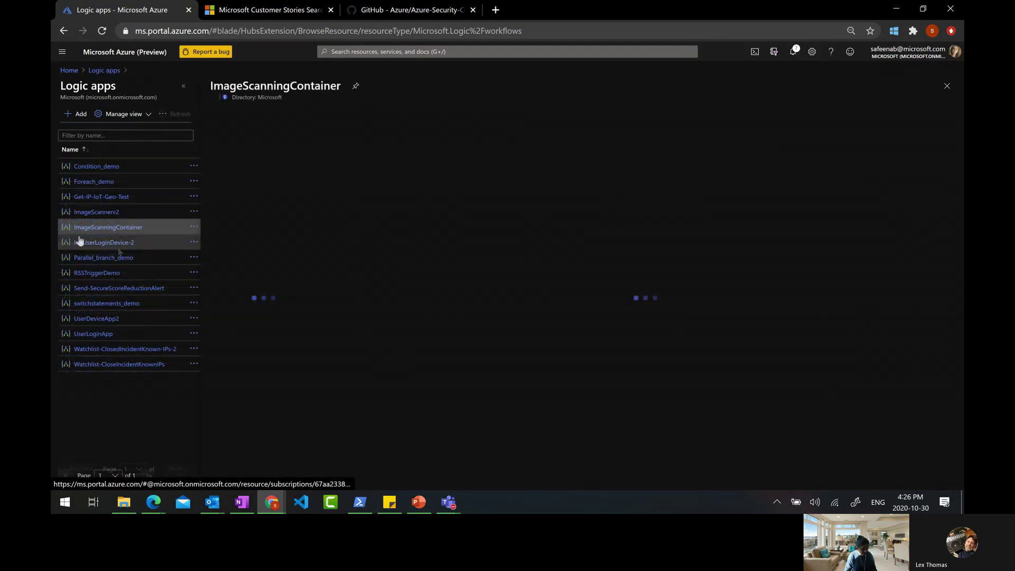
pyautogui.click(184, 86)
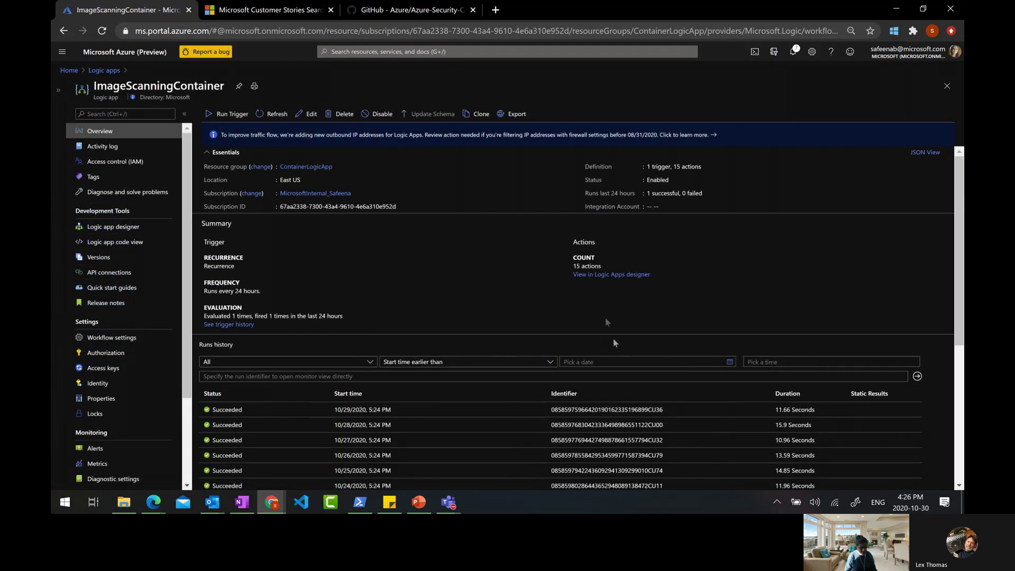
pyautogui.scroll(-3, 612, 348)
pyautogui.scroll(-3, 612, 348)
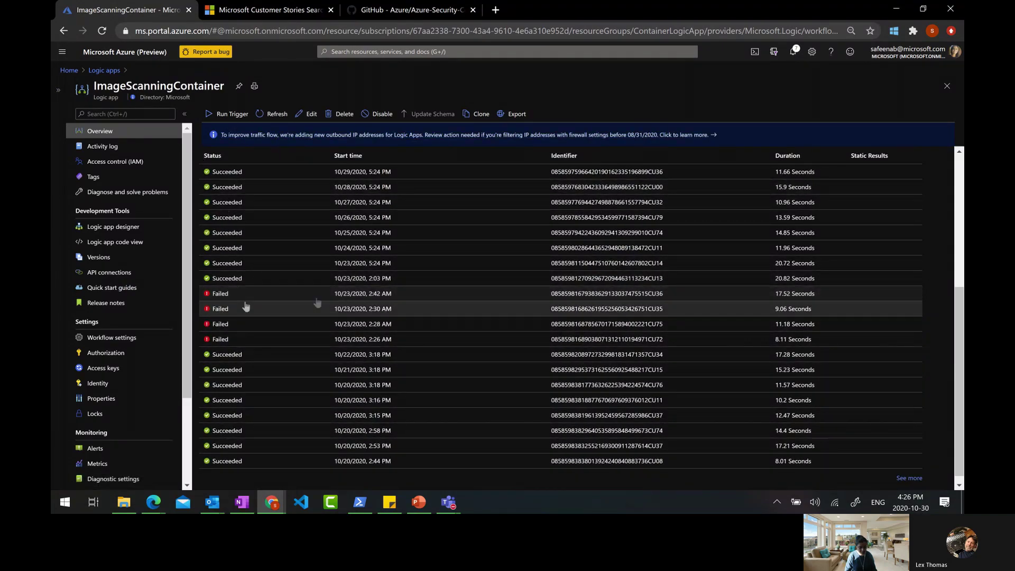
pyautogui.click(338, 299)
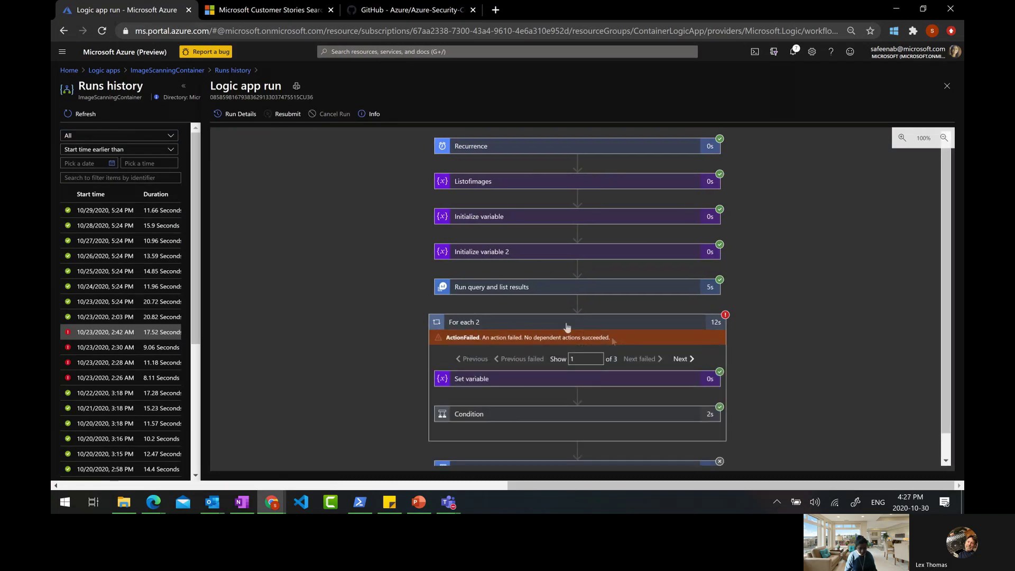
# Inspect the For each 2 failure message and the Run query and list results inputs
pyautogui.scroll(-2, 858, 354)
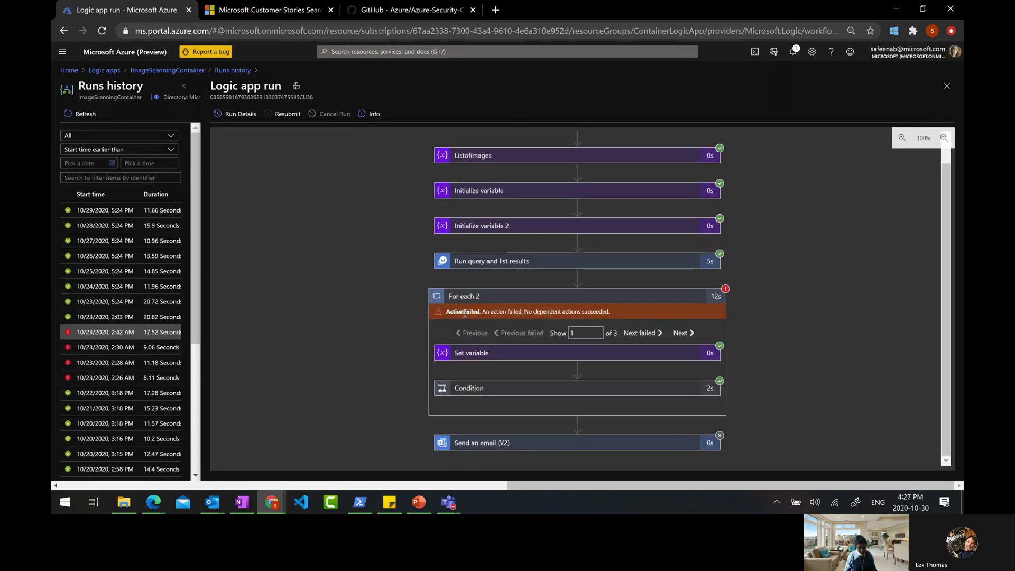
pyautogui.moveTo(485, 311); pyautogui.dragTo(634, 312)
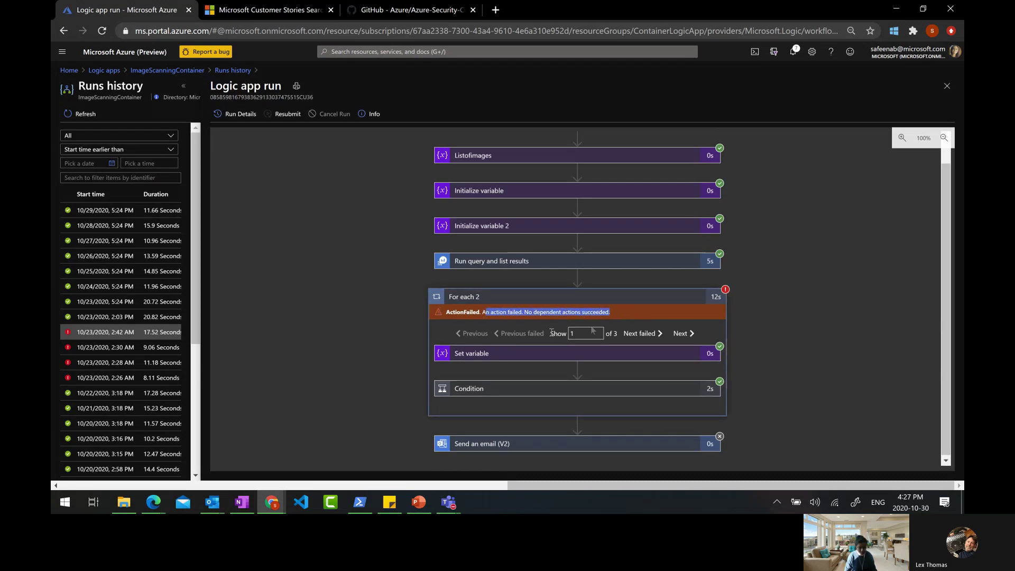
pyautogui.scroll(1, 511, 302)
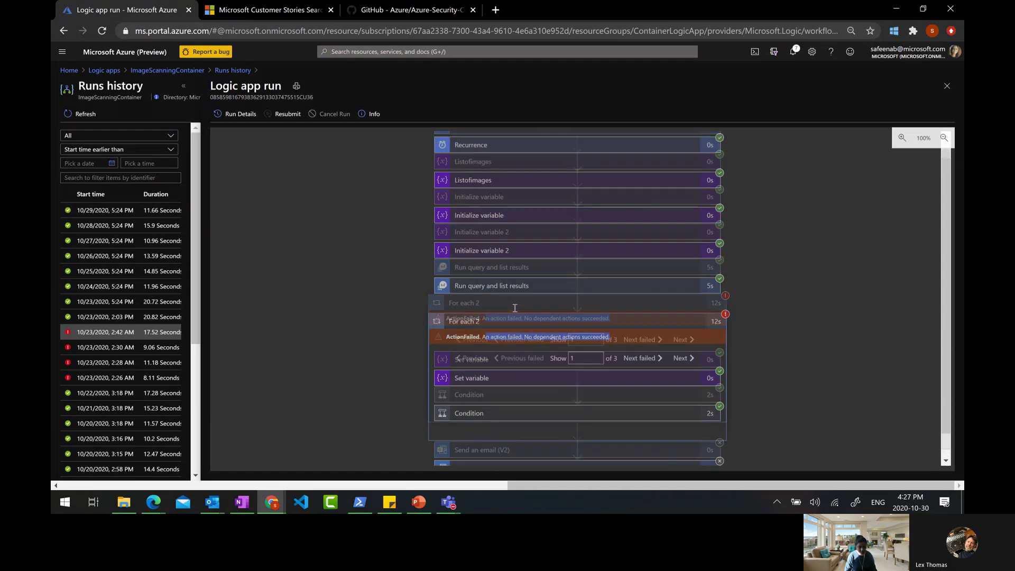
pyautogui.click(481, 292)
pyautogui.scroll(-2, 529, 291)
pyautogui.scroll(2, 530, 294)
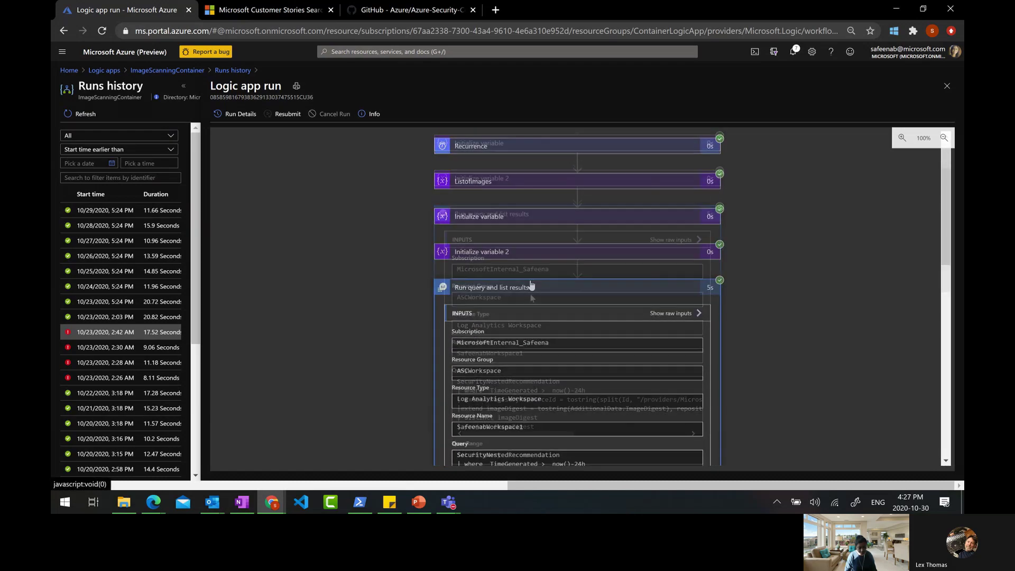
pyautogui.click(521, 289)
pyautogui.scroll(-1, 657, 357)
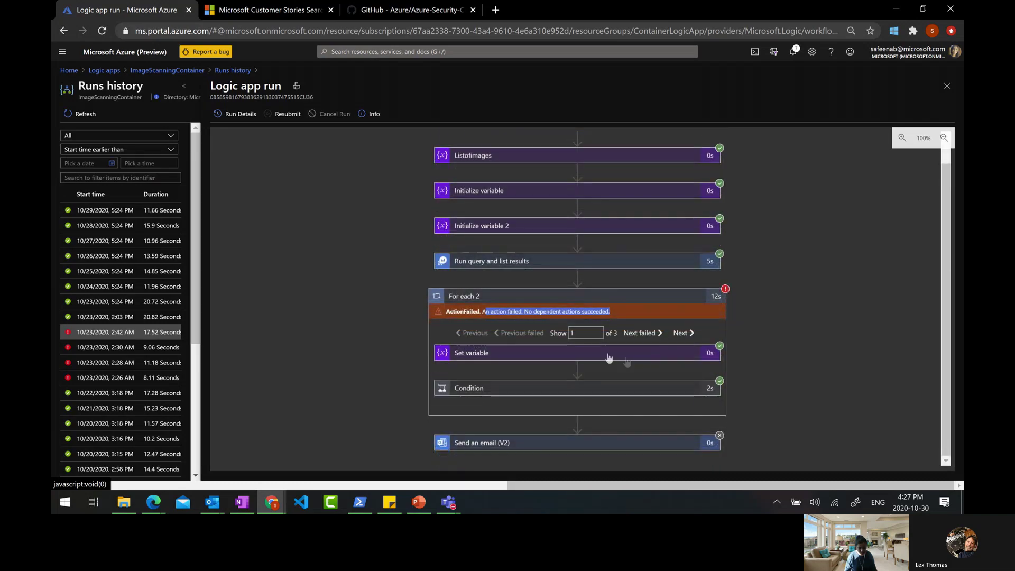
pyautogui.click(626, 309)
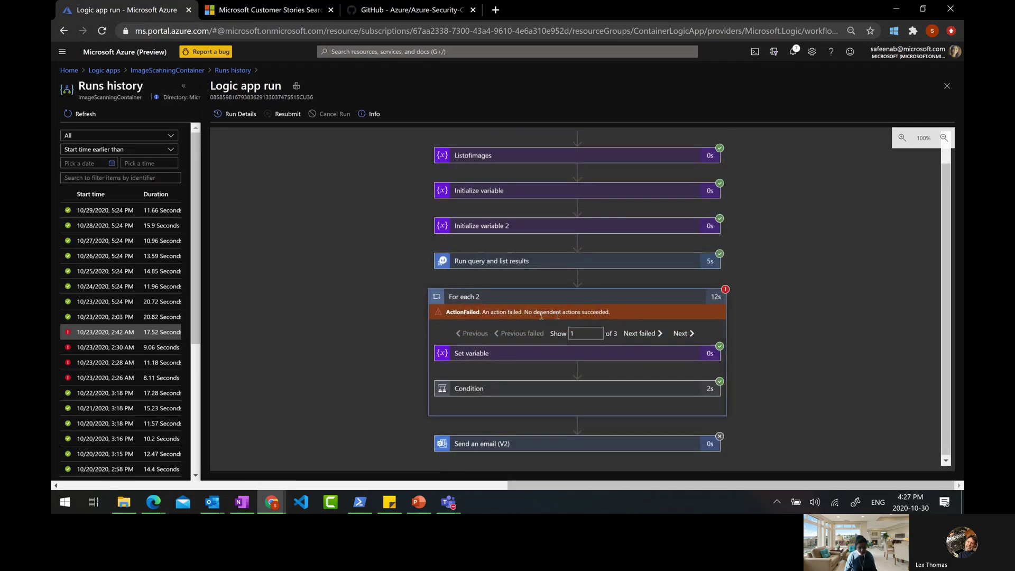
# Check the Set variable inputs, move to iteration 2 of 3, and expand the failed Condition
pyautogui.click(501, 353)
pyautogui.click(608, 358)
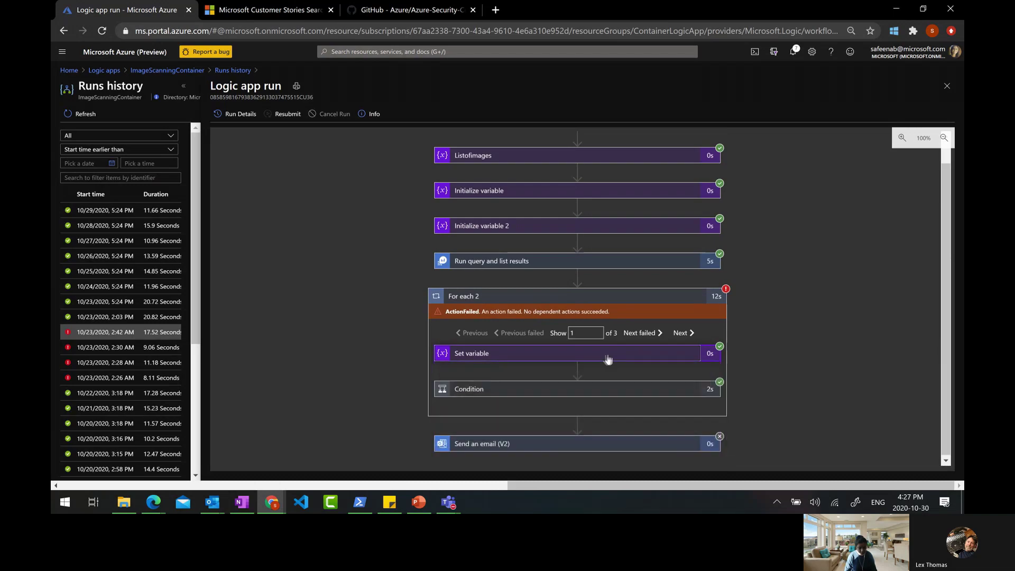
pyautogui.click(641, 336)
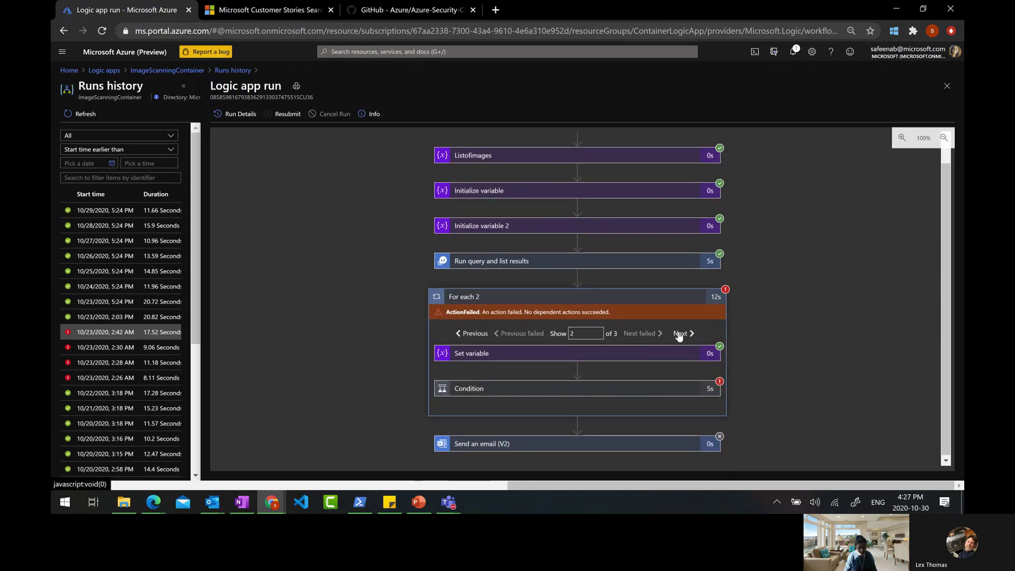
pyautogui.click(598, 386)
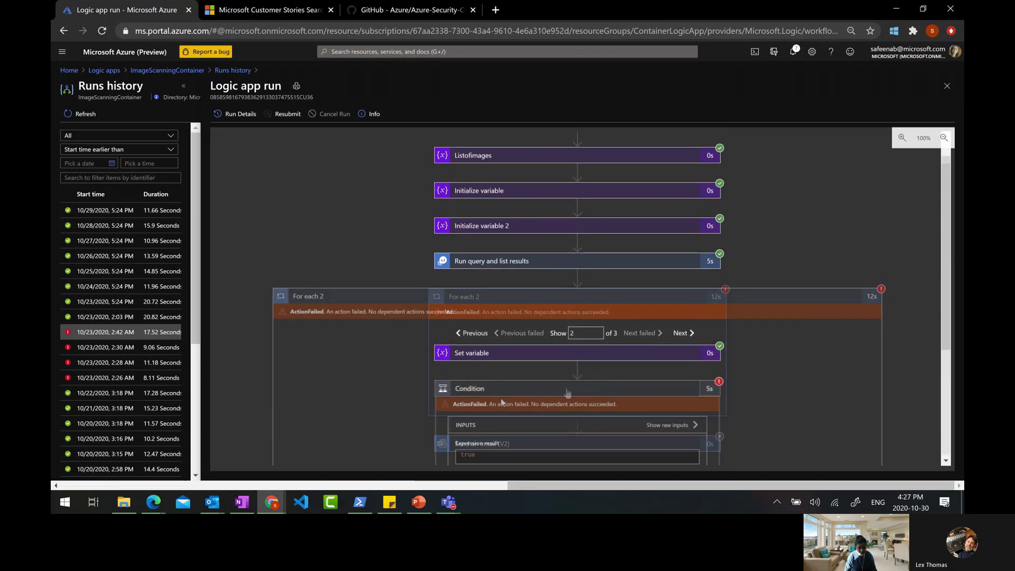
pyautogui.scroll(-3, 788, 381)
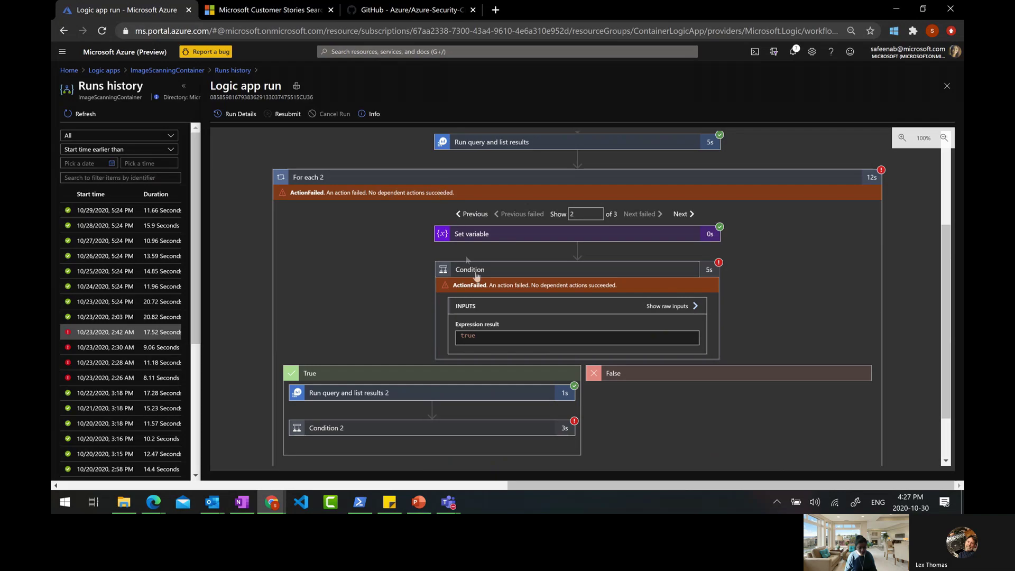
# Expand Condition 2 to the query step's BadRequest 400 output, then return to the runs list
pyautogui.click(502, 425)
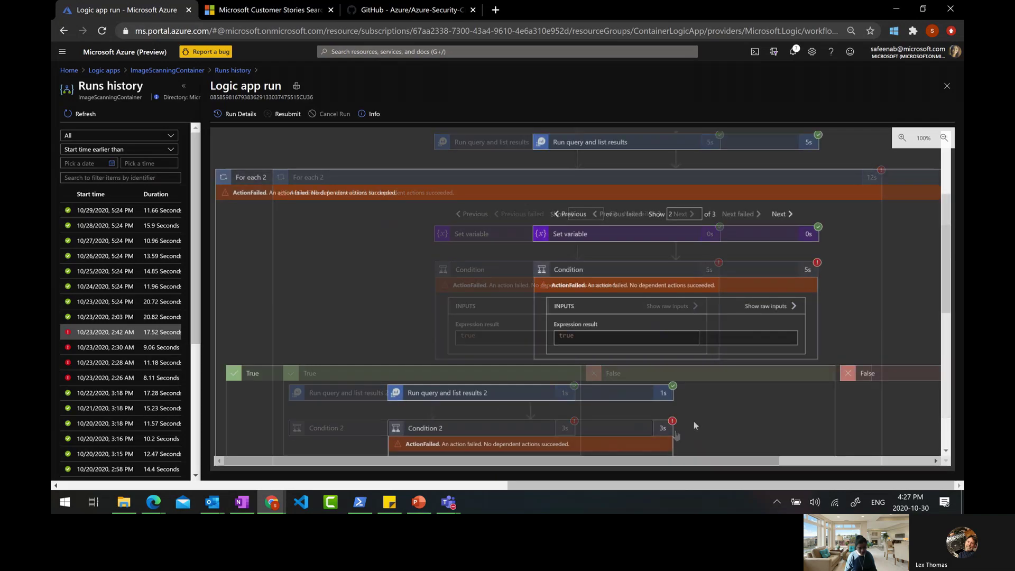
pyautogui.click(420, 385)
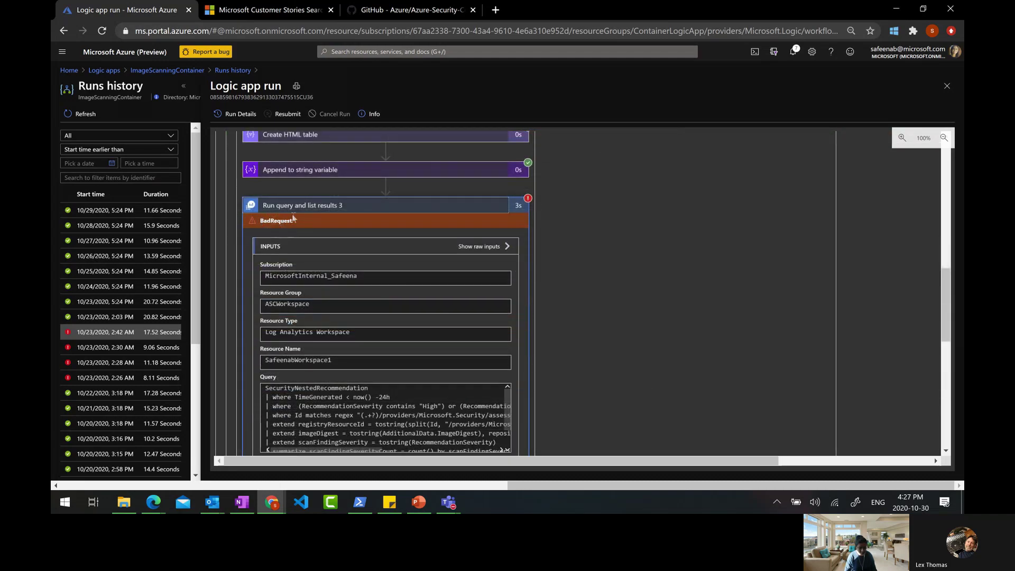
pyautogui.scroll(-2, 481, 292)
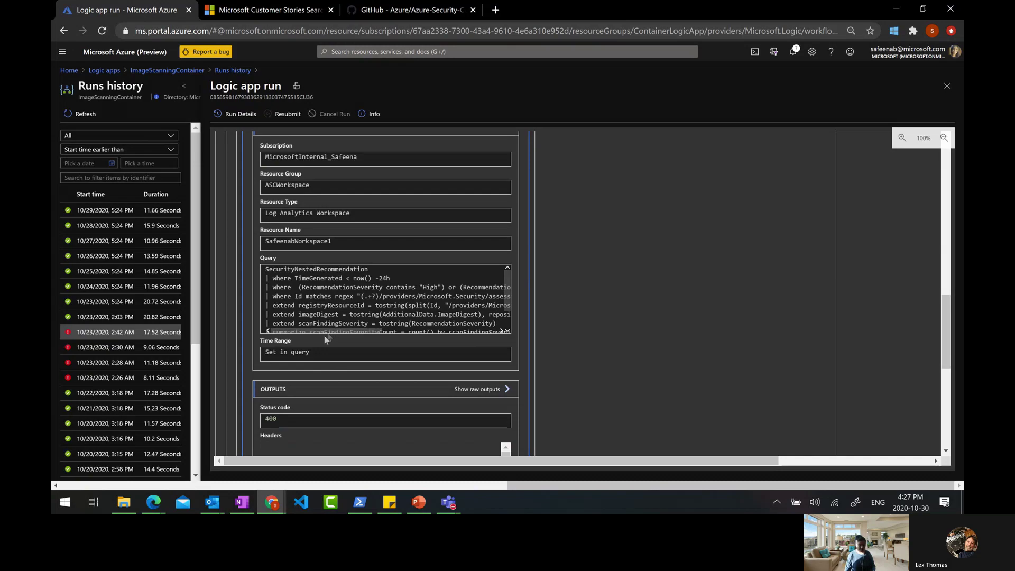
pyautogui.click(154, 70)
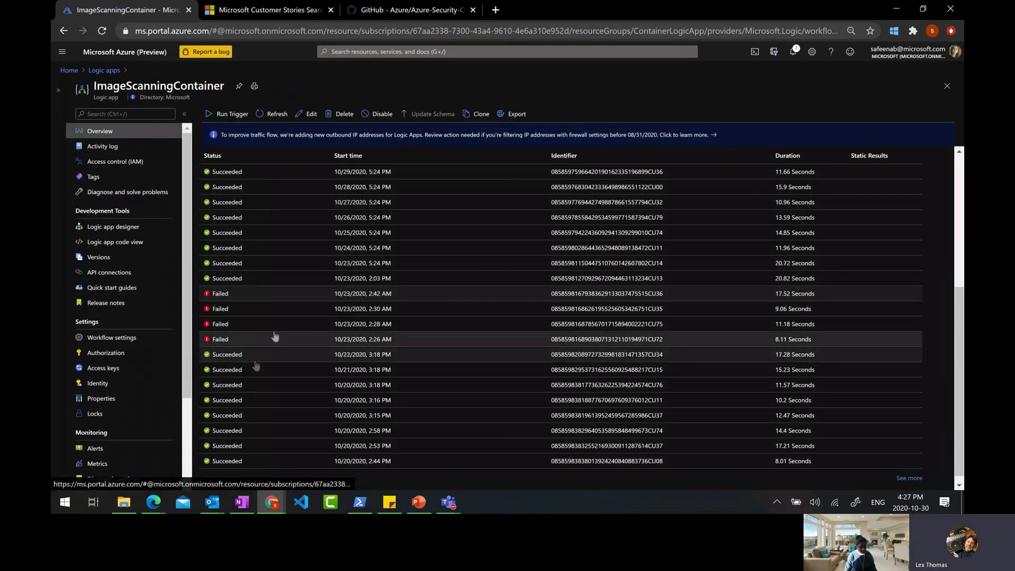
pyautogui.click(421, 504)
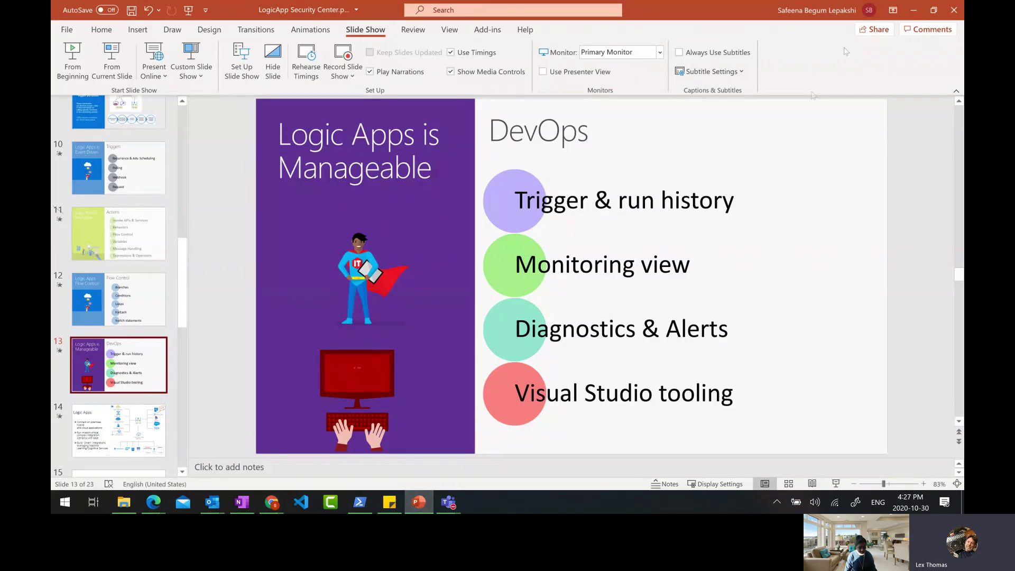
# Open the failed 10/23 2:30 AM run, then view the workflow in designer and code view
pyautogui.click(271, 502)
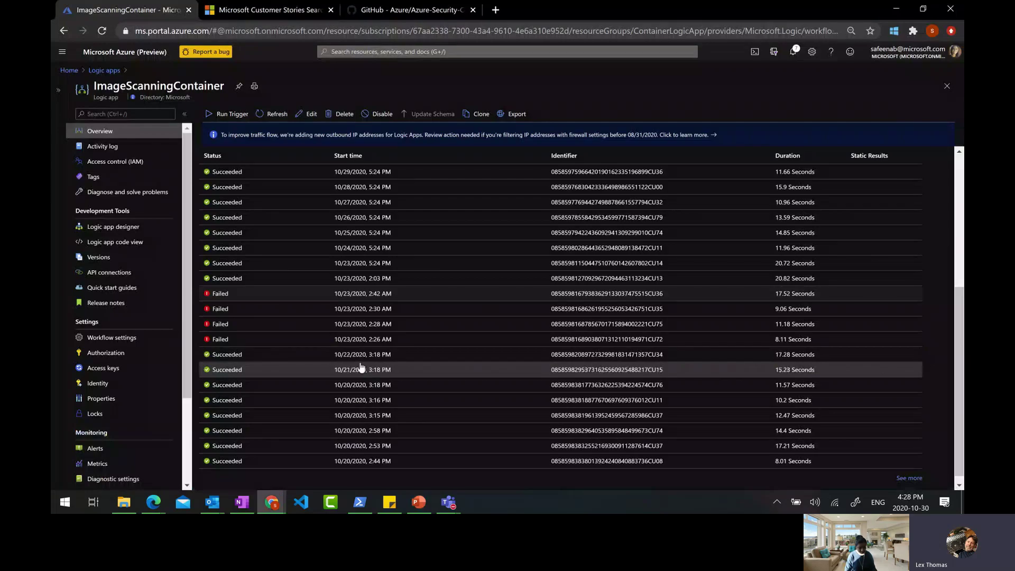
pyautogui.click(355, 308)
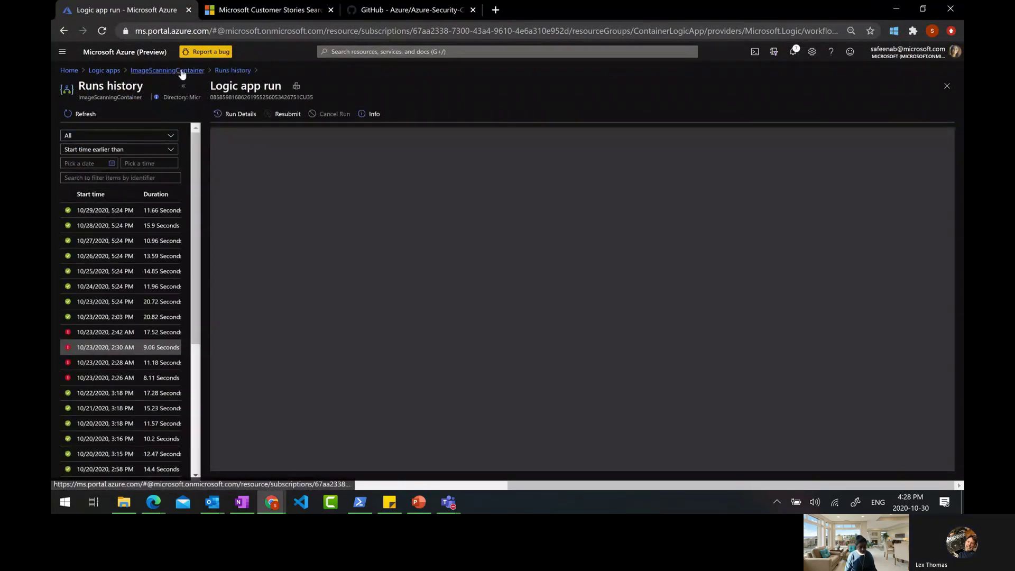
pyautogui.click(182, 71)
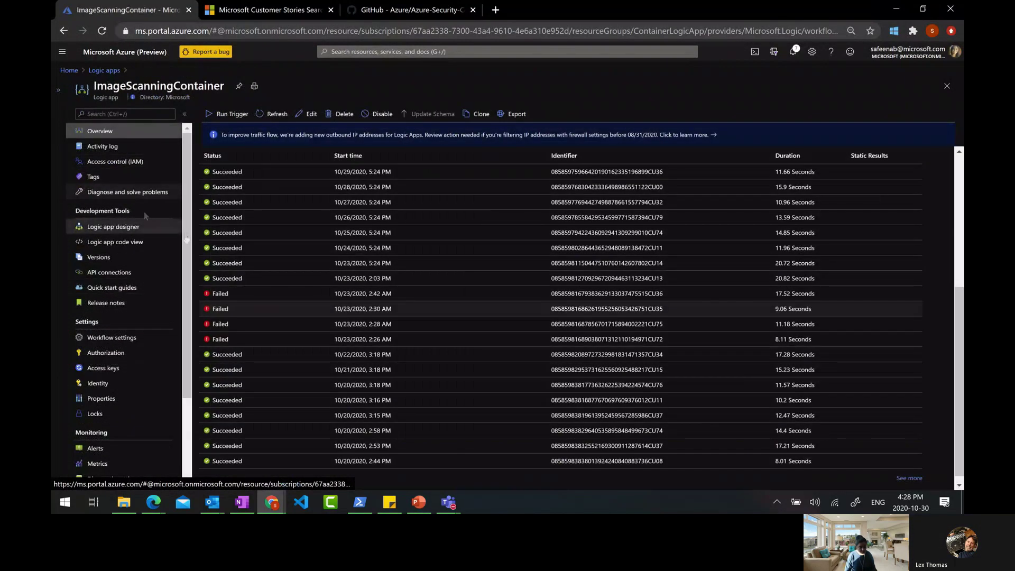
pyautogui.click(114, 227)
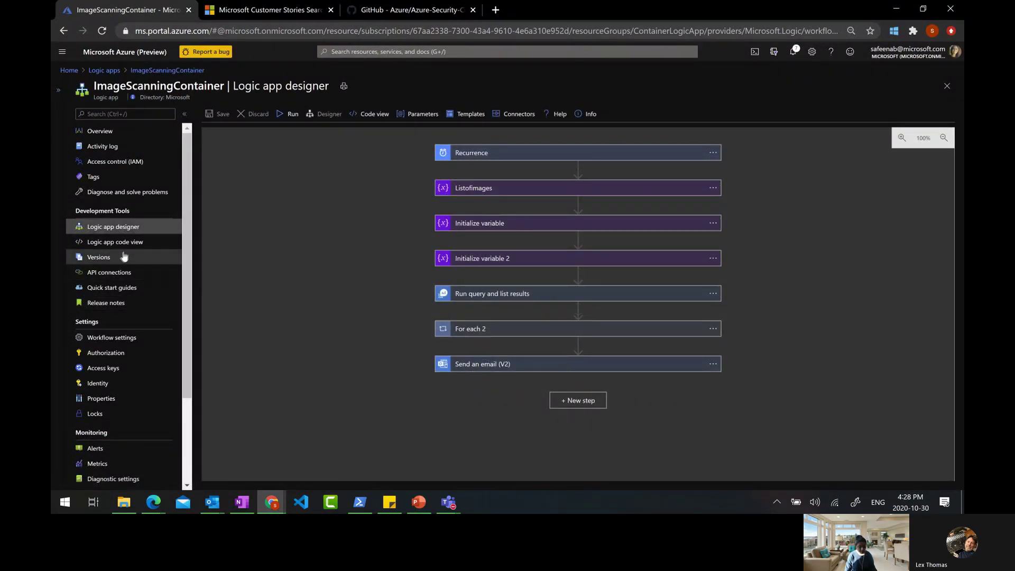
pyautogui.click(130, 243)
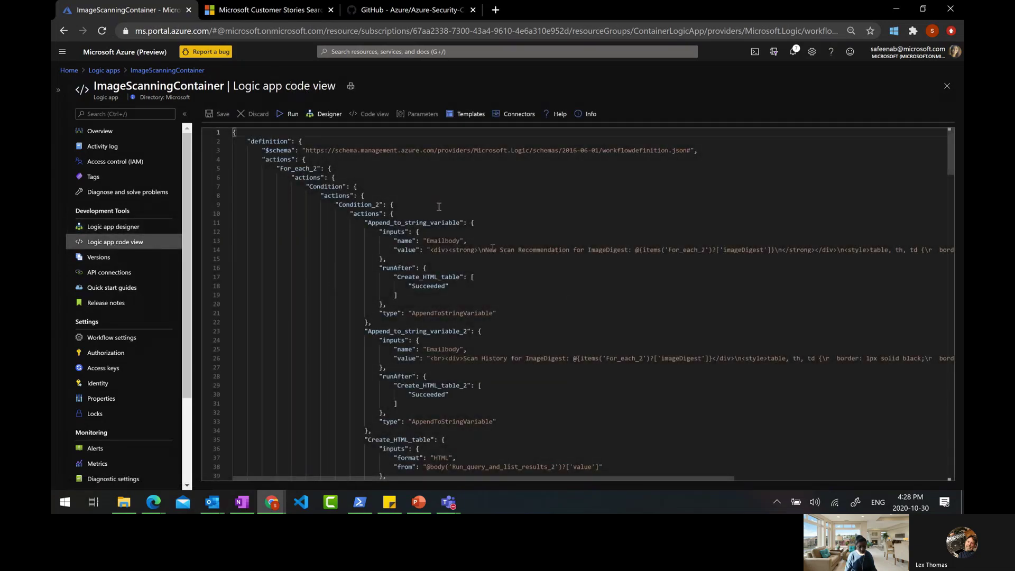
pyautogui.scroll(-20, 476, 305)
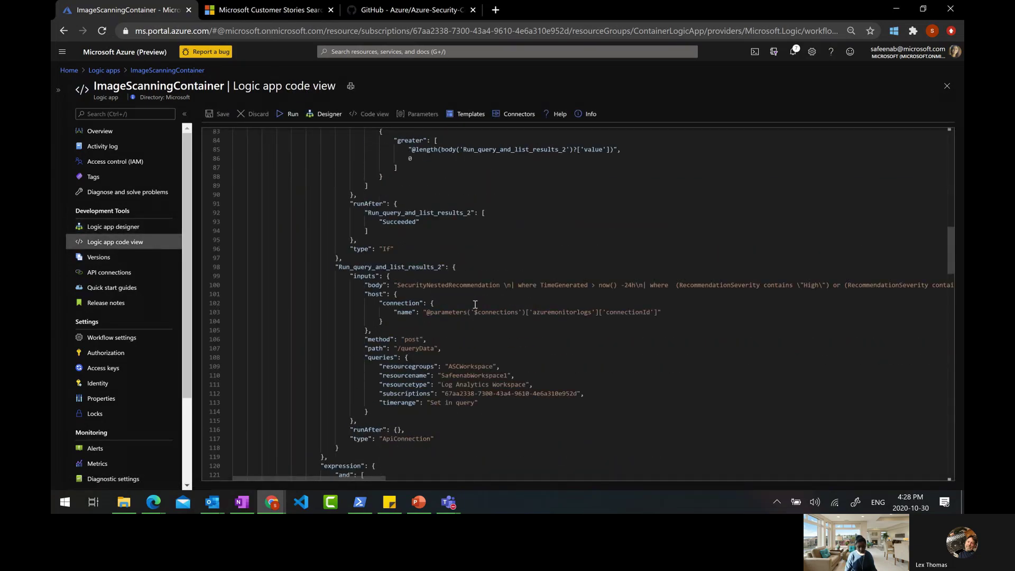
pyautogui.click(111, 228)
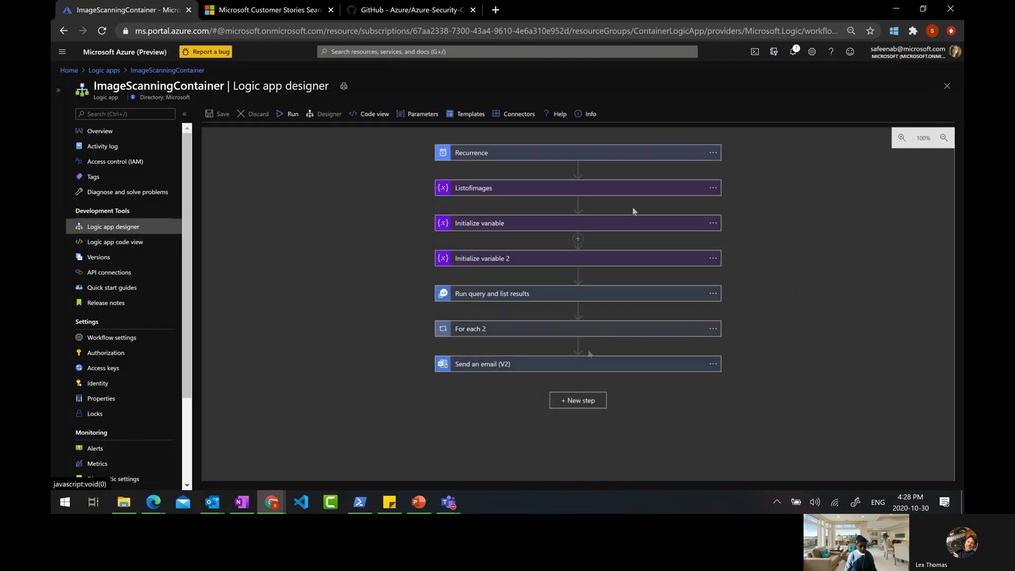
pyautogui.click(117, 242)
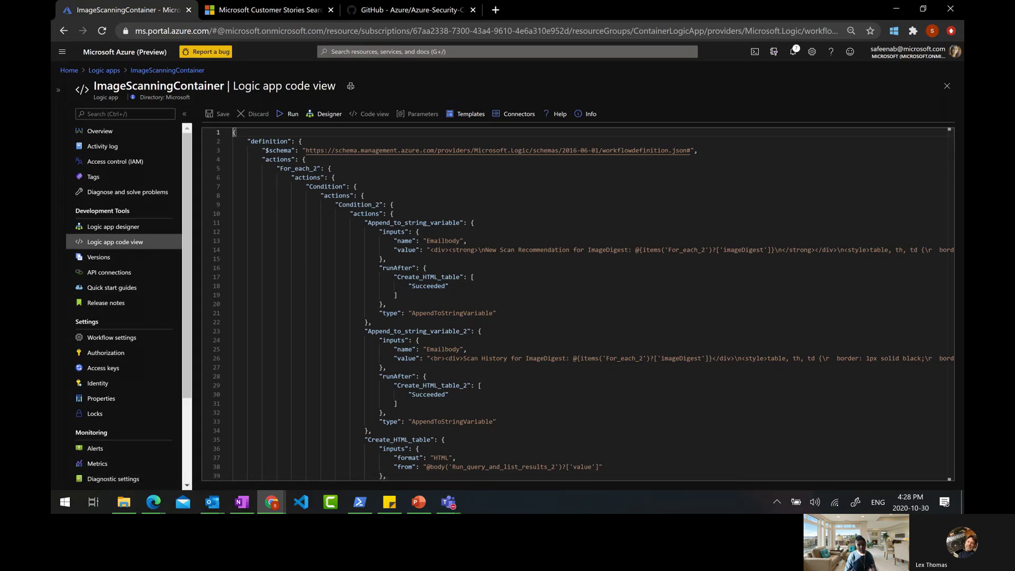
# Show the presentation slide, then return to the list of all logic apps
pyautogui.hotkey('alt', 'Tab')
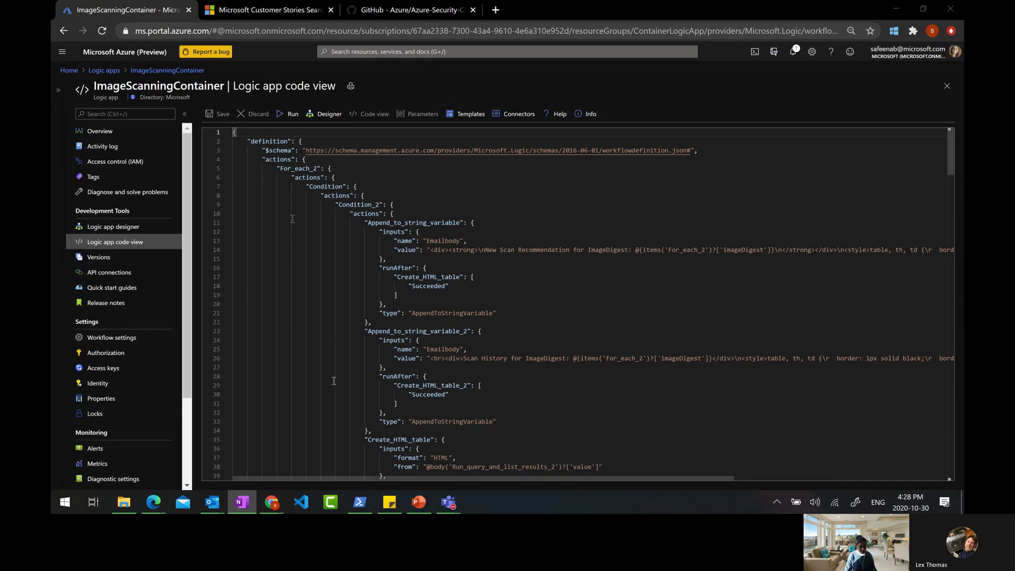
pyautogui.click(417, 503)
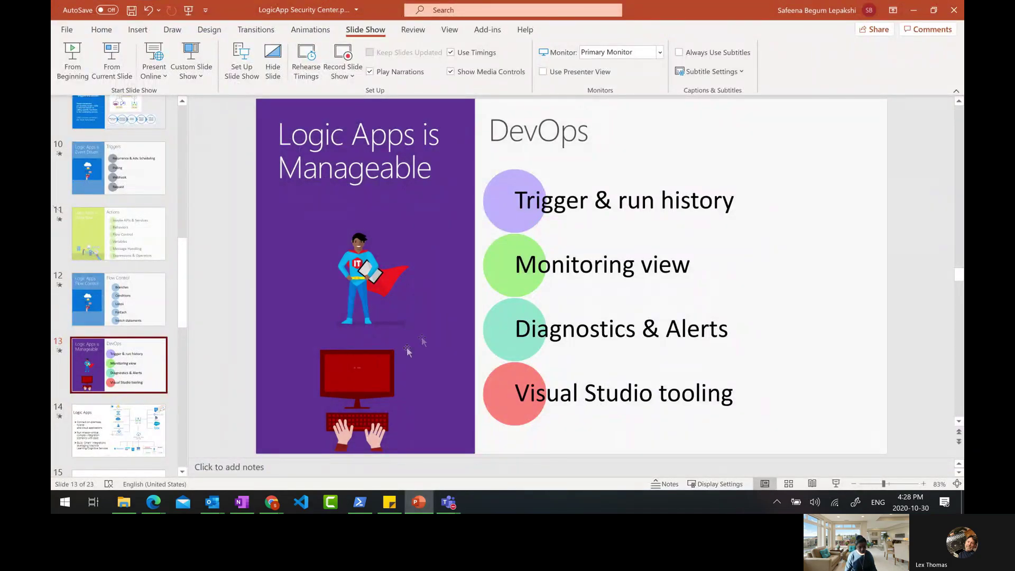
pyautogui.click(913, 10)
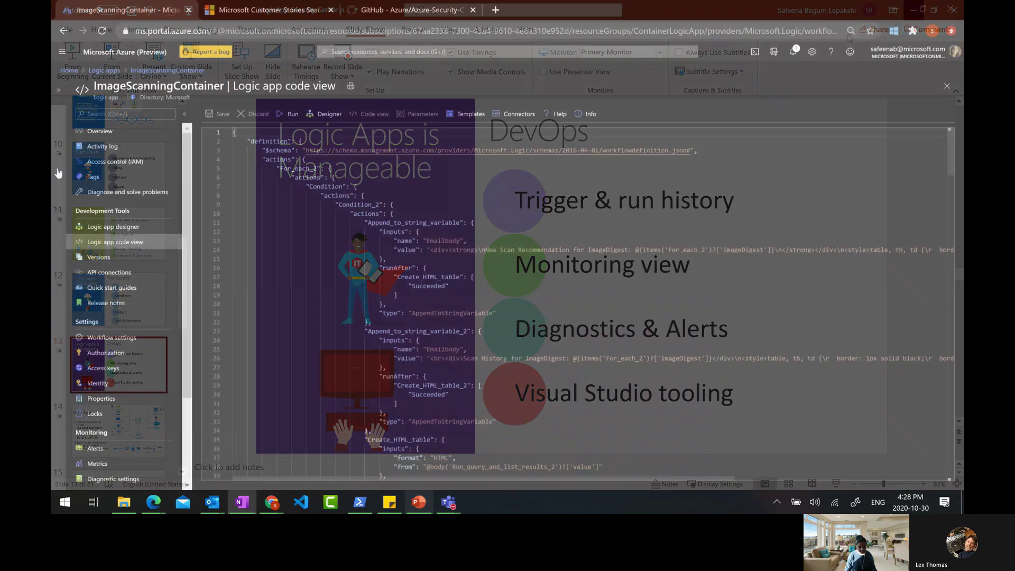
pyautogui.click(96, 71)
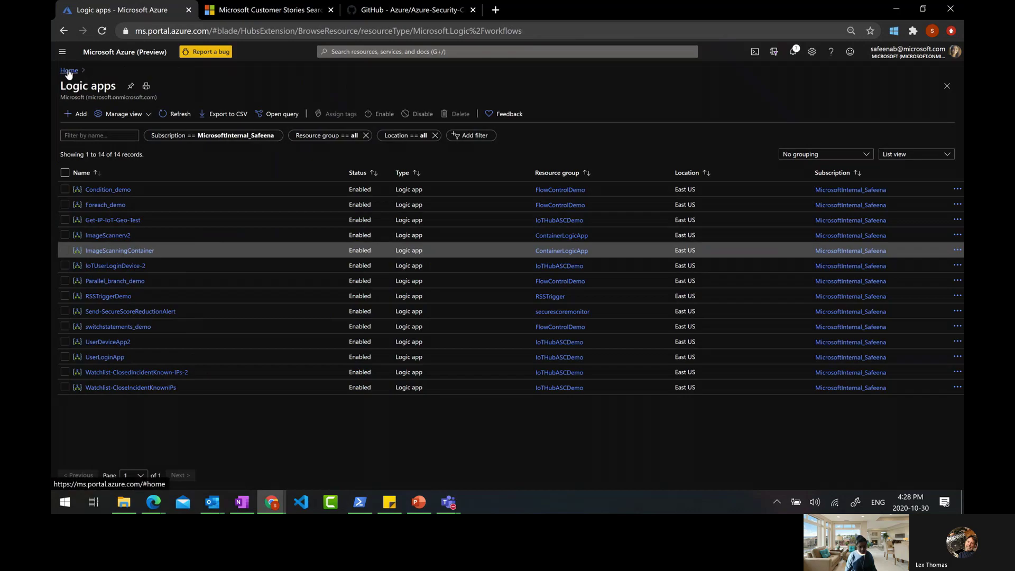
# Search 'aler', open Alerts, start a new alert rule, then go to portal Home
pyautogui.click(352, 52)
pyautogui.write('alert')
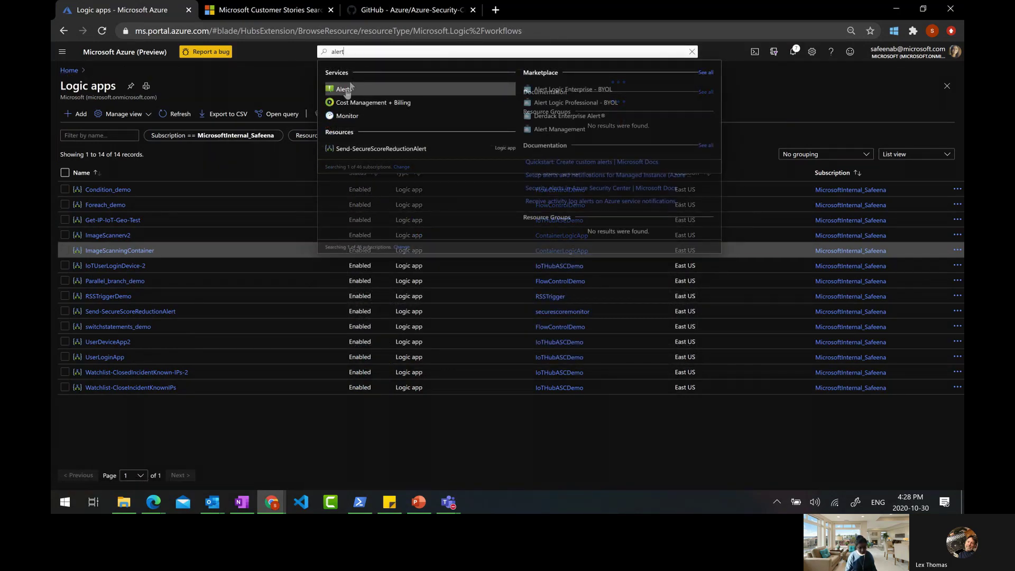
pyautogui.click(345, 89)
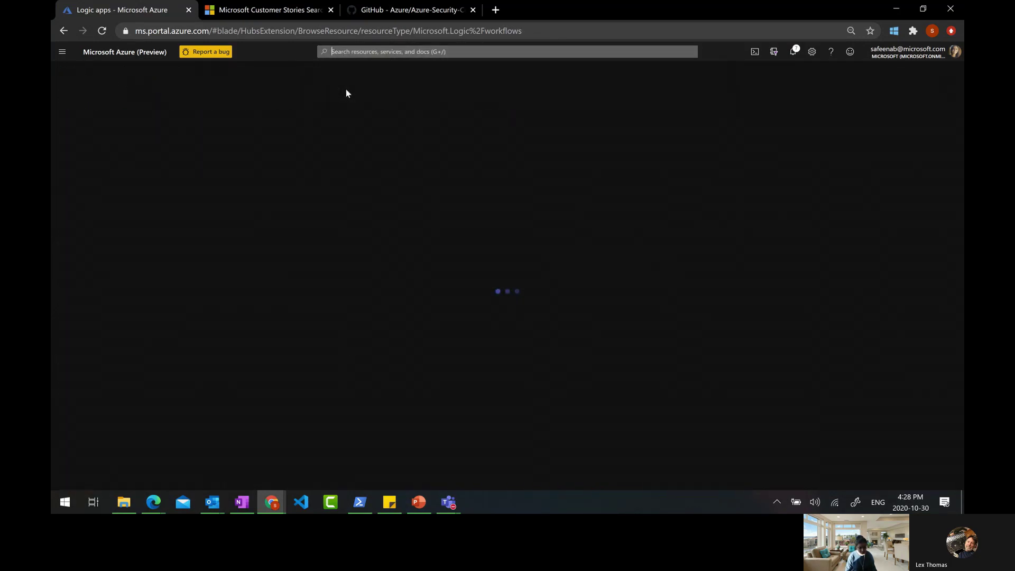
pyautogui.click(85, 111)
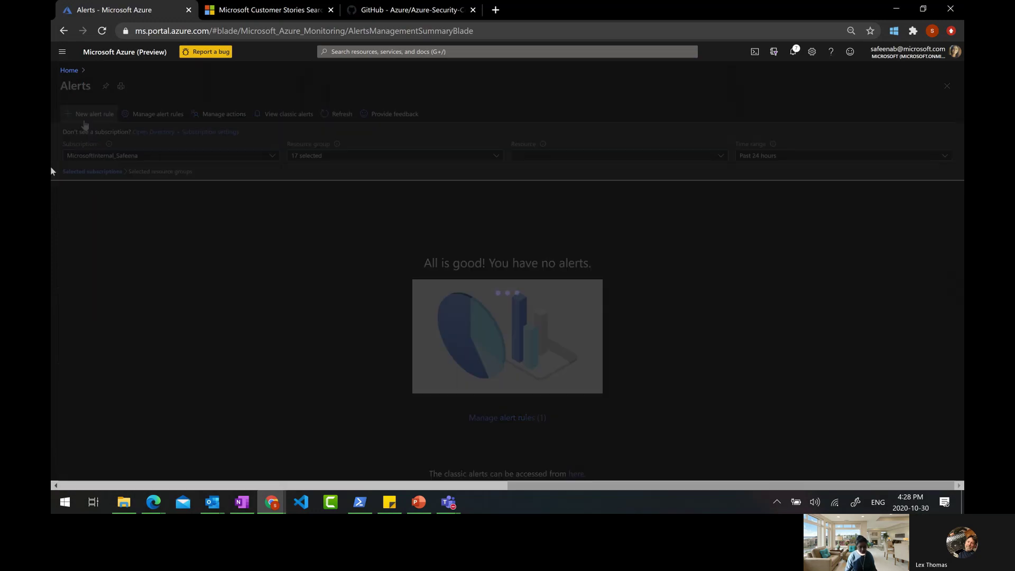
pyautogui.scroll(-1, 151, 316)
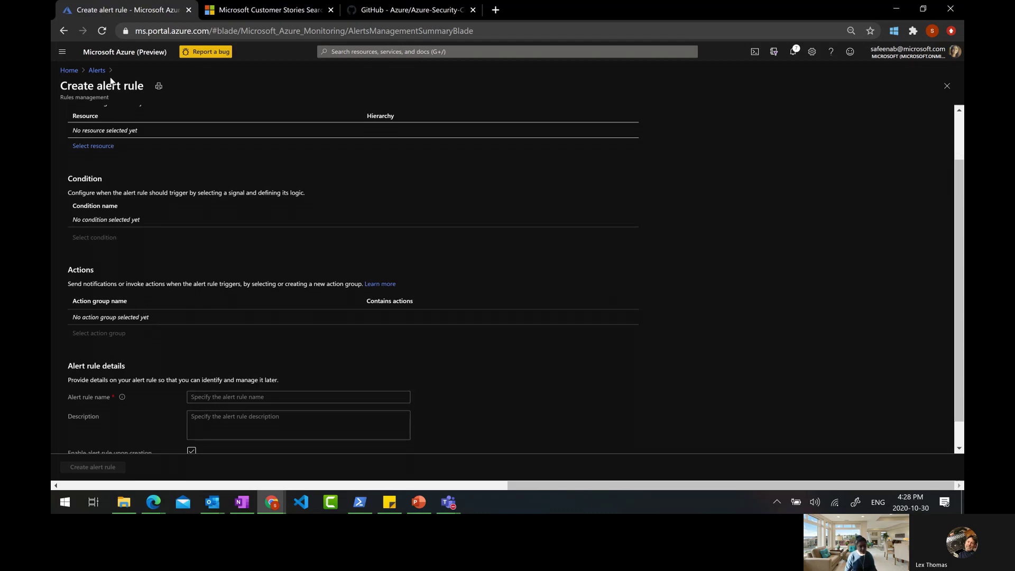
pyautogui.click(69, 71)
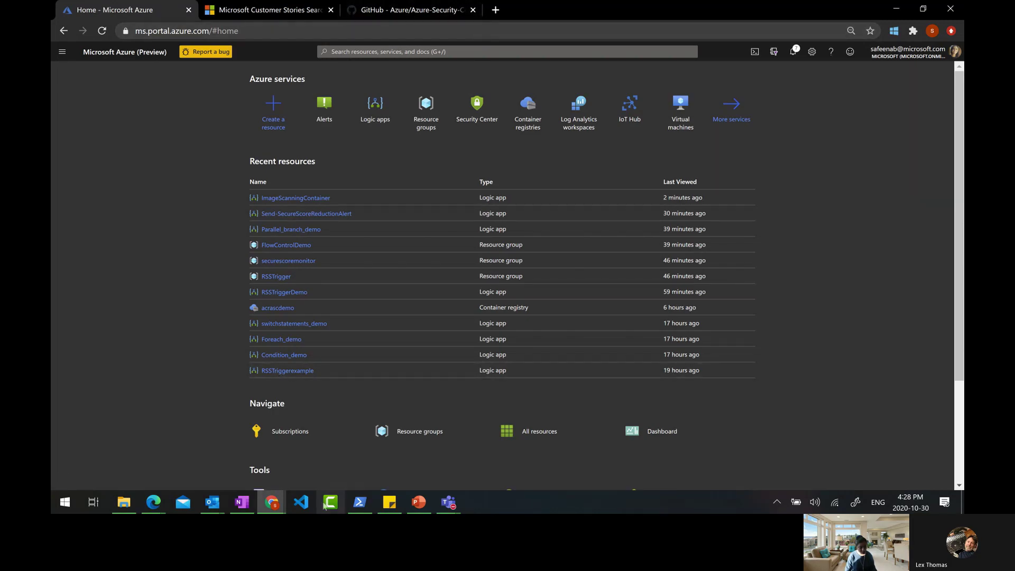
# Switch to PowerPoint and show slide 14, 'Logic Apps'
pyautogui.click(410, 507)
pyautogui.click(117, 433)
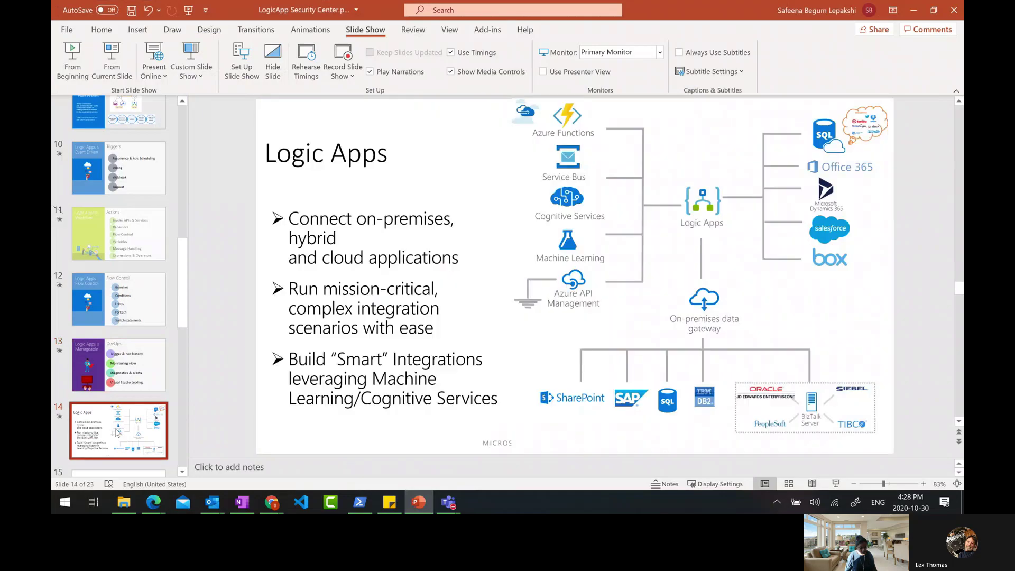
pyautogui.scroll(-2, 123, 386)
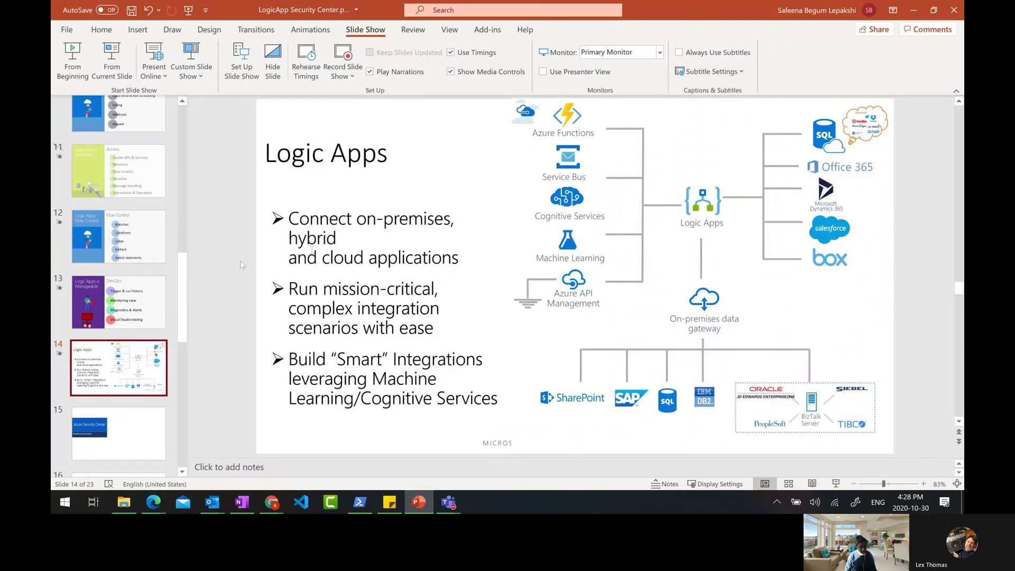